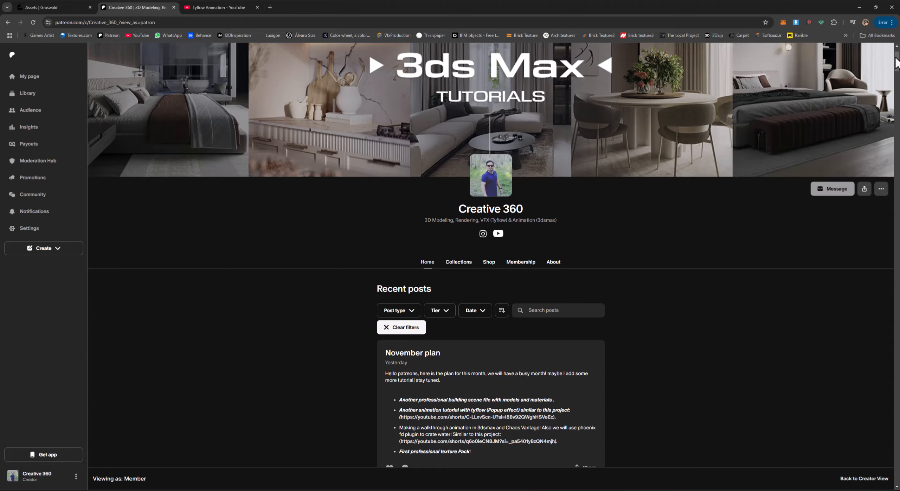
- Browse the Creative 360 Patreon page's posts down to the Introduction post
drag(895, 63, 879, 454)
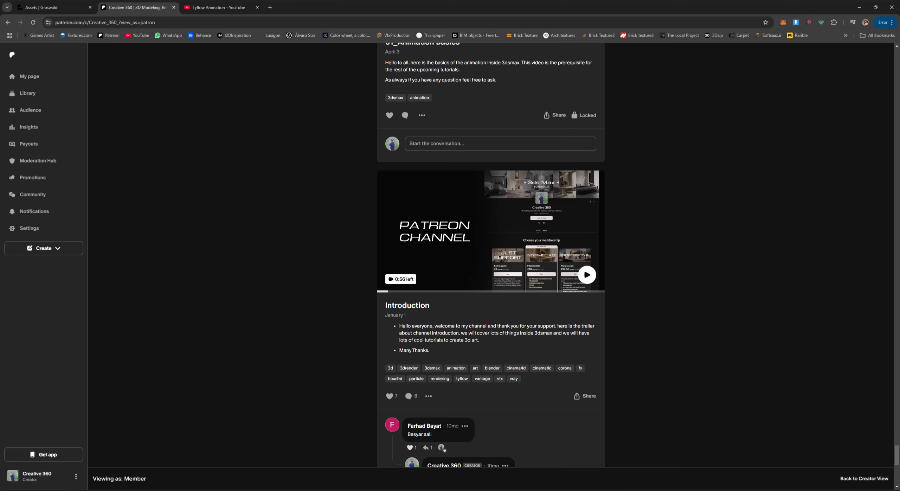
click(357, 453)
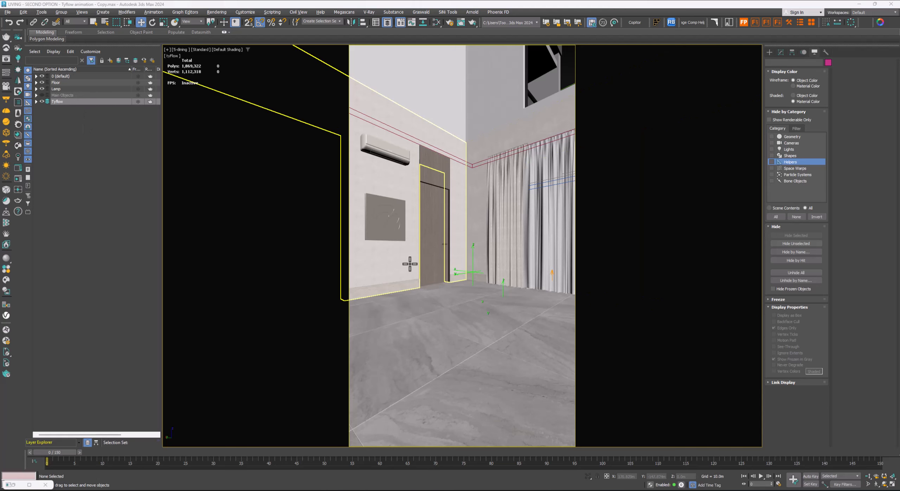
- Restore the finished popup flow's tyFlow editor and bring its event graph into view
mouse_move(61, 451)
mouse_down()
mouse_move(463, 440)
mouse_move(880, 450)
mouse_move(54, 458)
mouse_up()
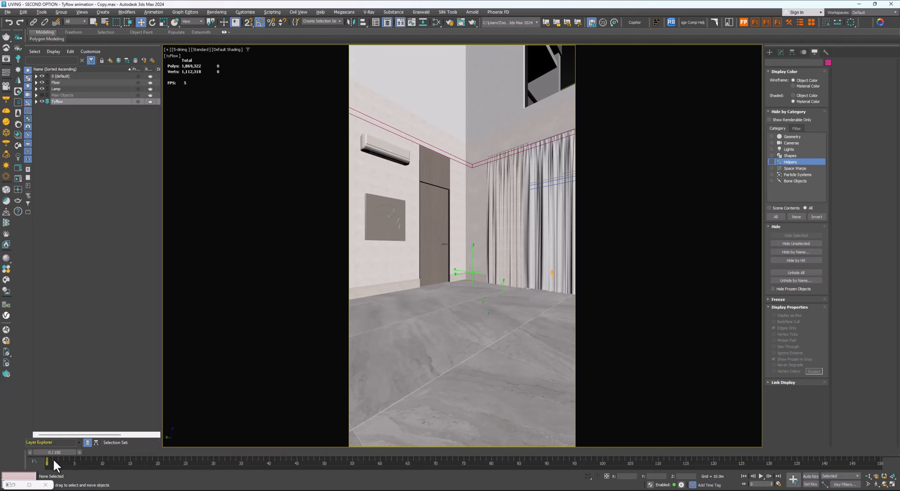
click(13, 484)
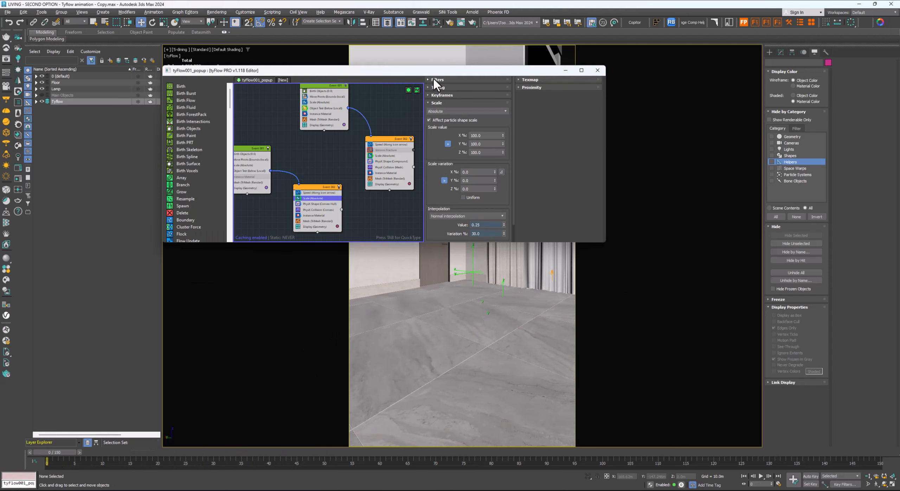
drag(433, 73, 503, 88)
scroll(414, 164, down, 3)
middle_drag(399, 168, 417, 184)
scroll(391, 178, up, 3)
- Examine the Move Pivots and Scale operators in the flow's lower birth event
click(401, 181)
scroll(353, 186, up, 2)
click(365, 182)
click(373, 172)
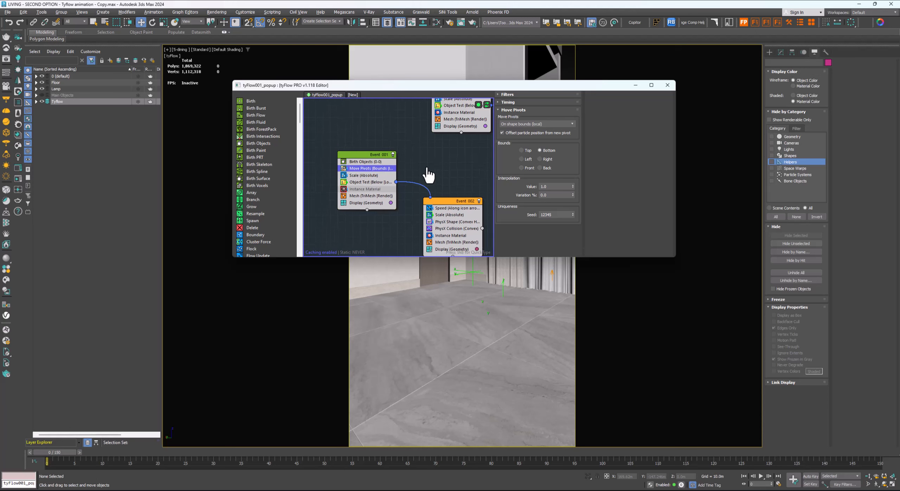
middle_drag(391, 171, 454, 162)
click(377, 156)
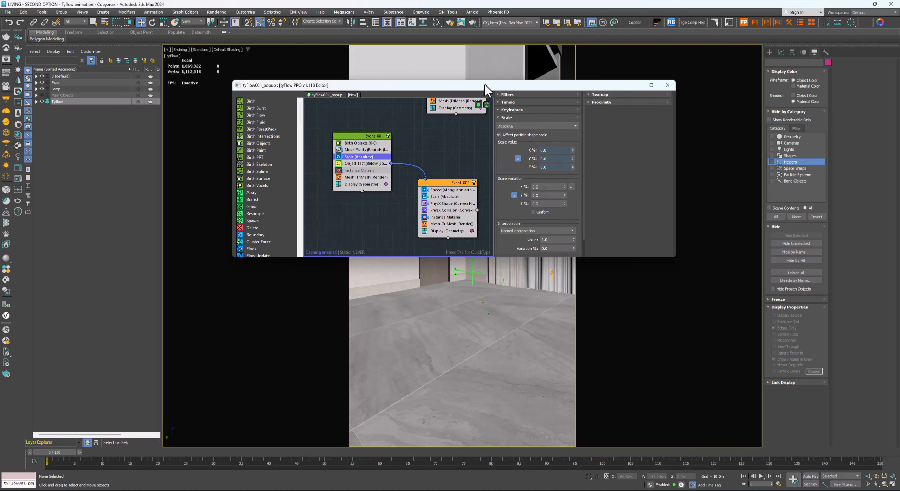
- Examine the lower birth event's Object Test operator, its link to Event_002 and the Point001 entry in its object list
drag(485, 85, 215, 95)
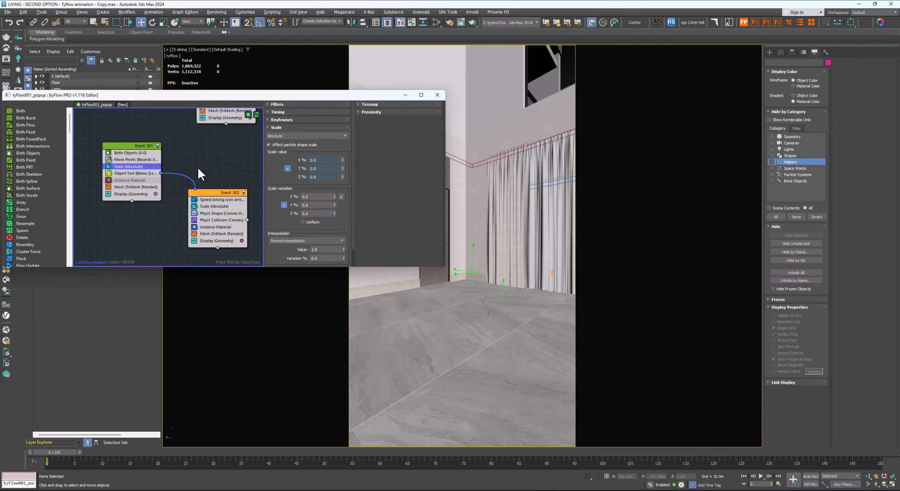
click(135, 174)
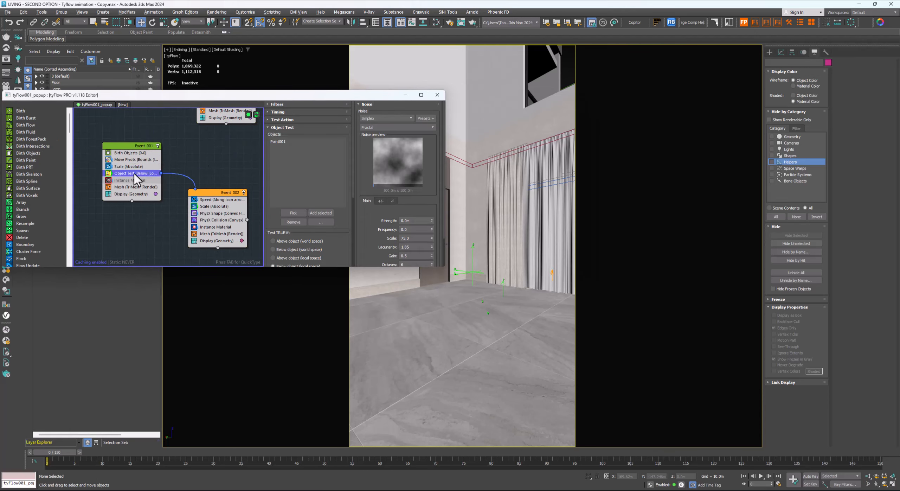
middle_drag(192, 170, 184, 186)
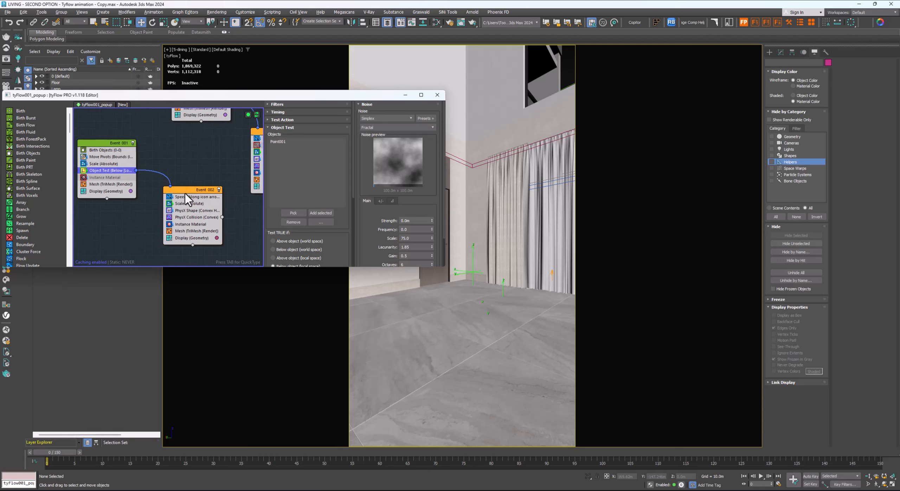
drag(186, 191, 198, 199)
middle_drag(189, 193, 193, 181)
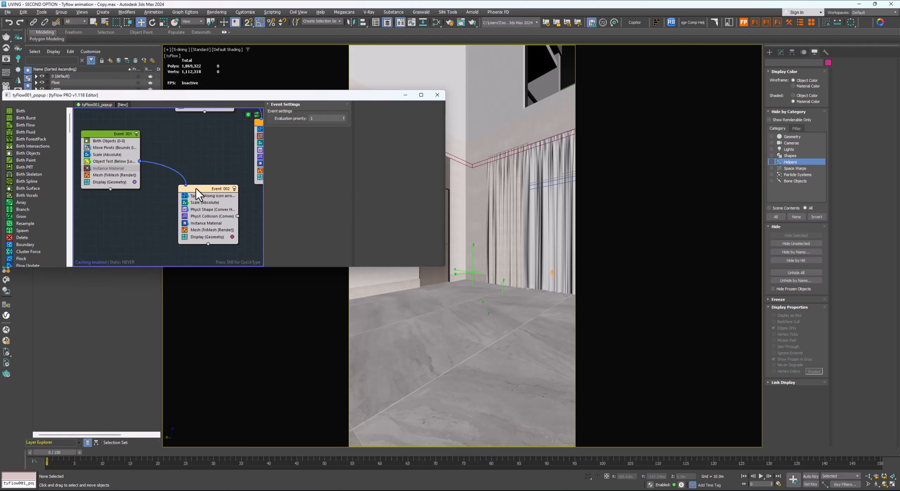
drag(195, 188, 197, 197)
click(115, 163)
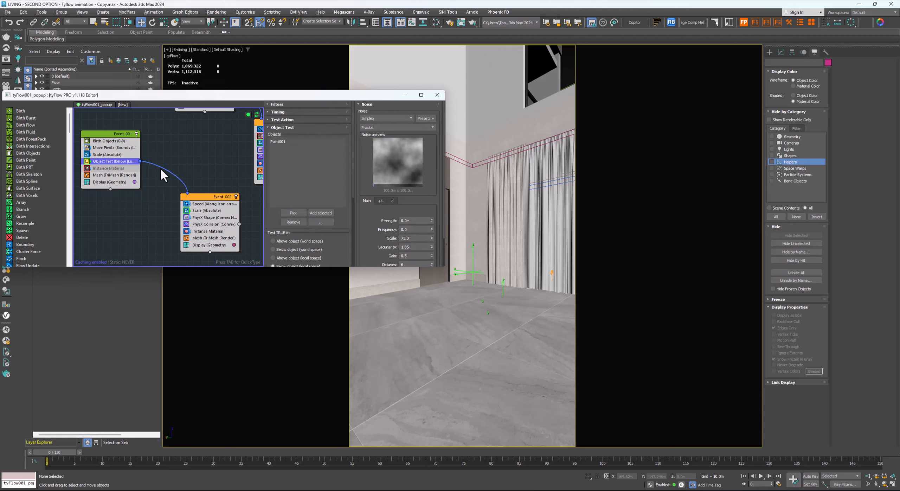
middle_drag(217, 192, 210, 180)
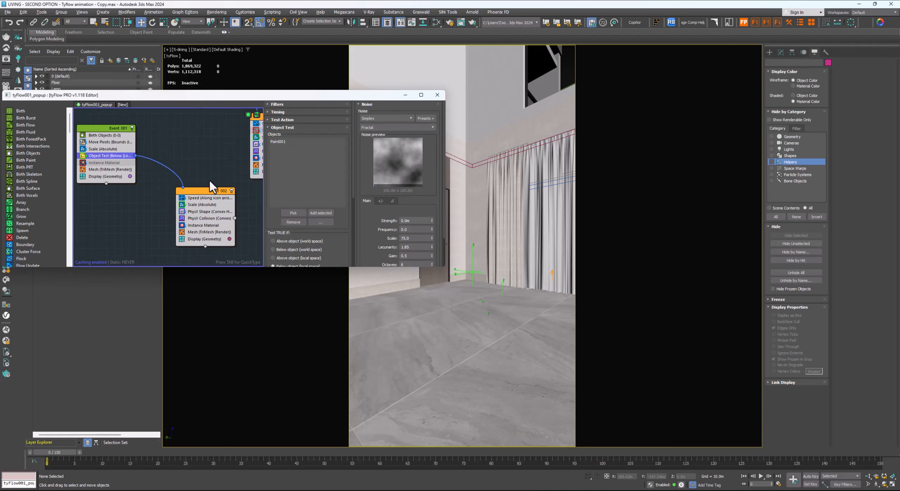
click(278, 142)
- Preview the popup animation up to frame 50, select the Point001 helper and return to frame 0
drag(62, 453, 333, 438)
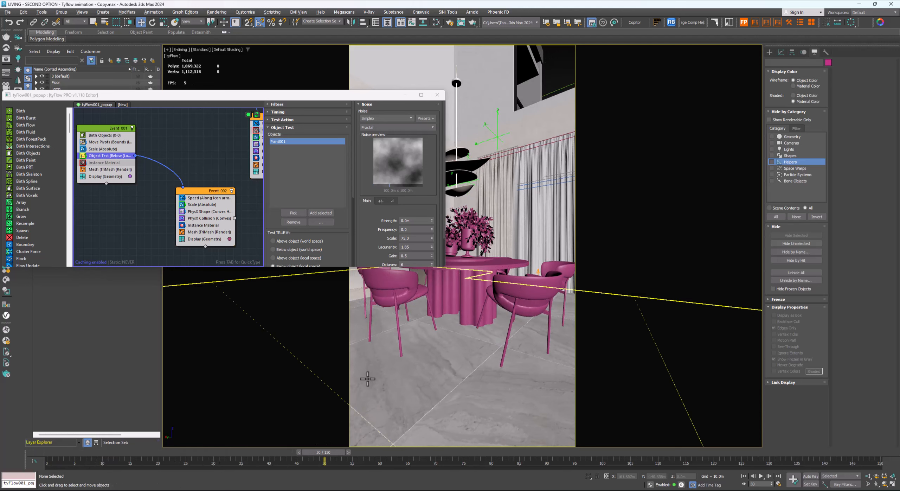
click(498, 137)
key(w)
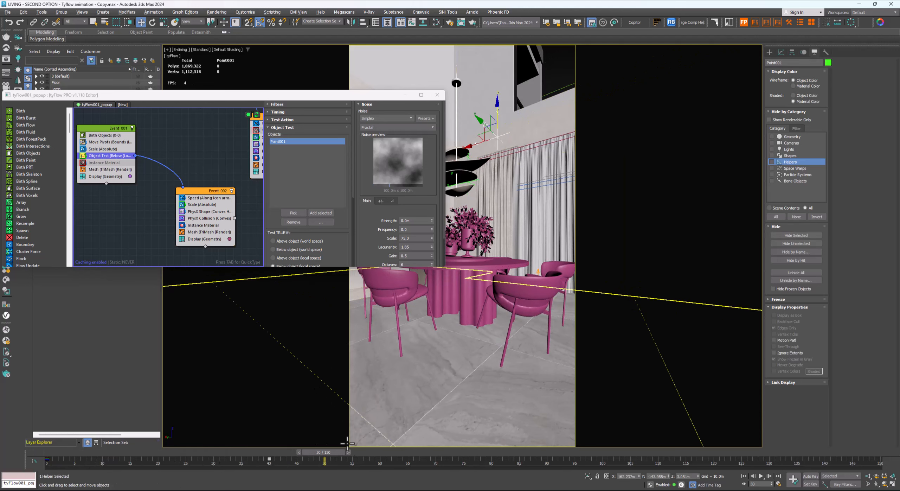
drag(324, 451, 48, 444)
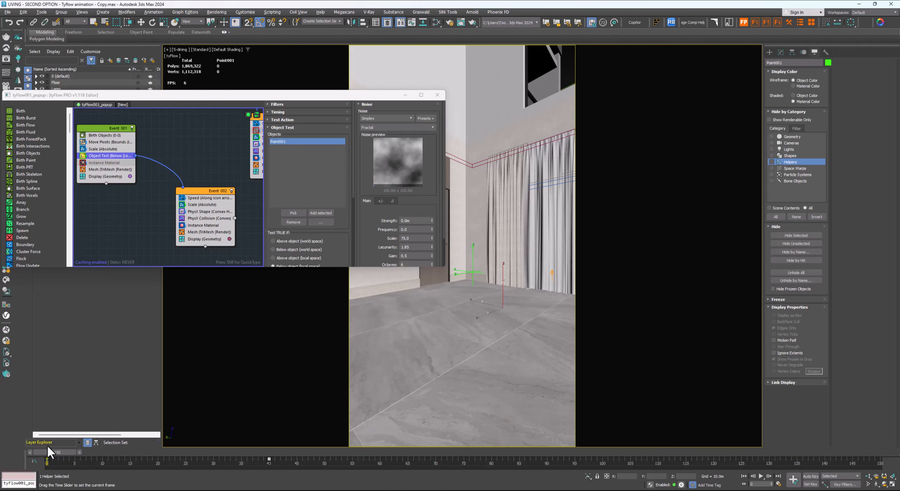
key(w)
- Examine the Speed, Scale and PhysX Collision operators in Event_002
scroll(160, 198, down, 2)
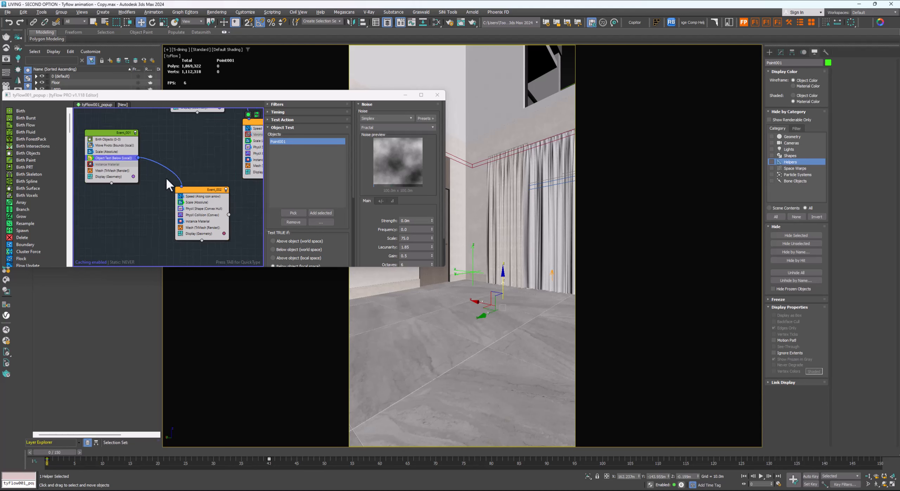
click(189, 158)
drag(191, 187, 192, 171)
middle_drag(190, 185, 199, 204)
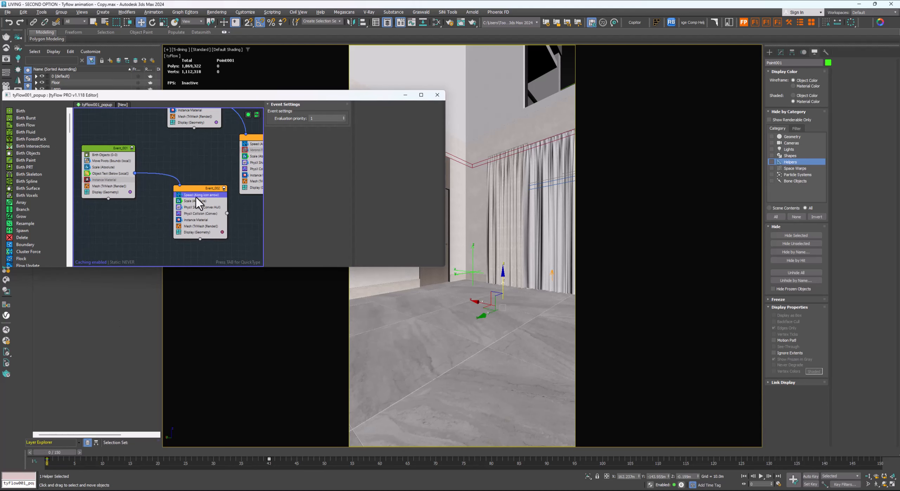
click(197, 195)
scroll(197, 201, up, 2)
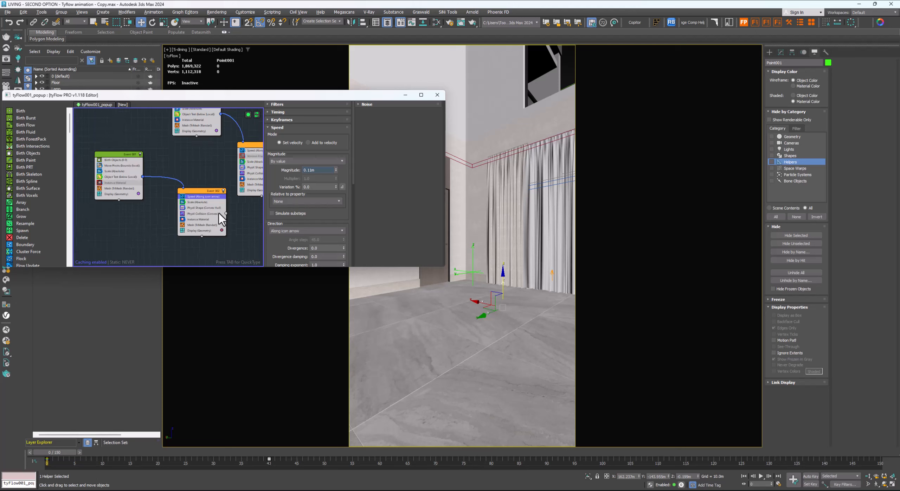
click(198, 202)
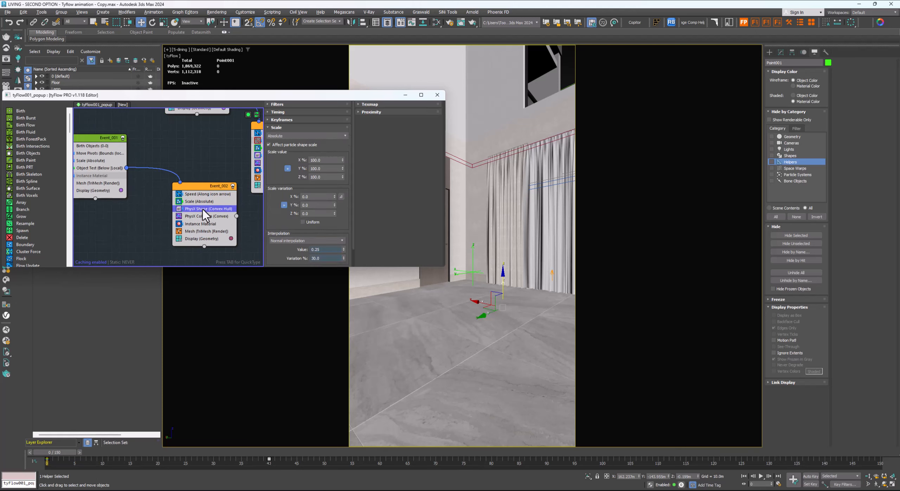
click(203, 218)
scroll(204, 241, down, 1)
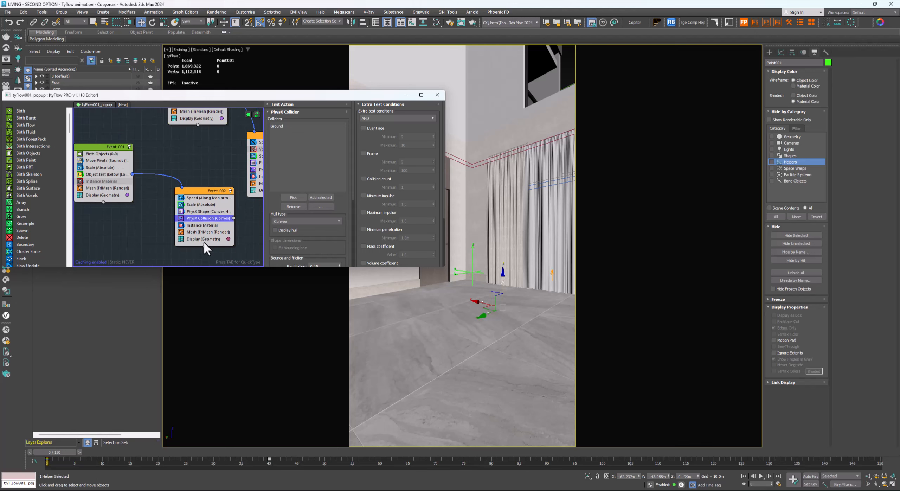
- Examine the upper birth event of the flow and its event settings
middle_drag(204, 241, 179, 257)
middle_drag(204, 216, 178, 222)
scroll(178, 200, down, 2)
middle_drag(179, 178, 189, 205)
scroll(183, 193, up, 3)
drag(171, 149, 150, 156)
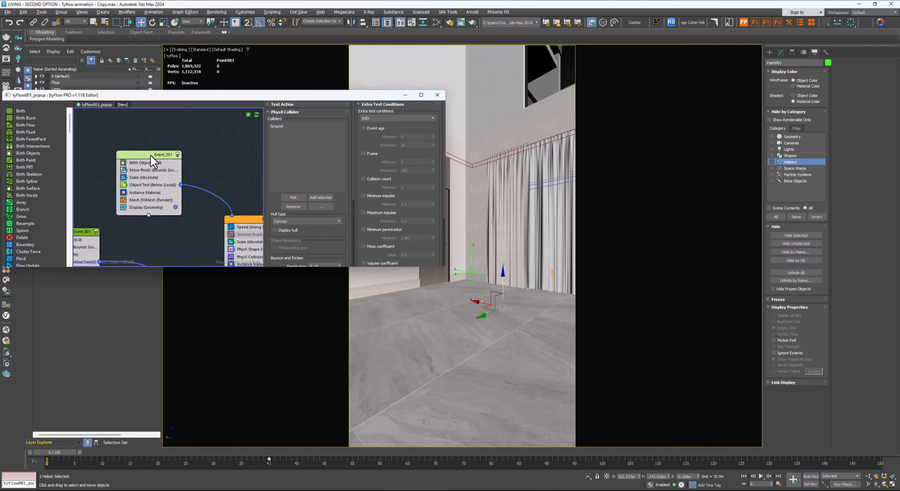
middle_drag(224, 164, 239, 174)
click(218, 171)
drag(167, 165, 173, 151)
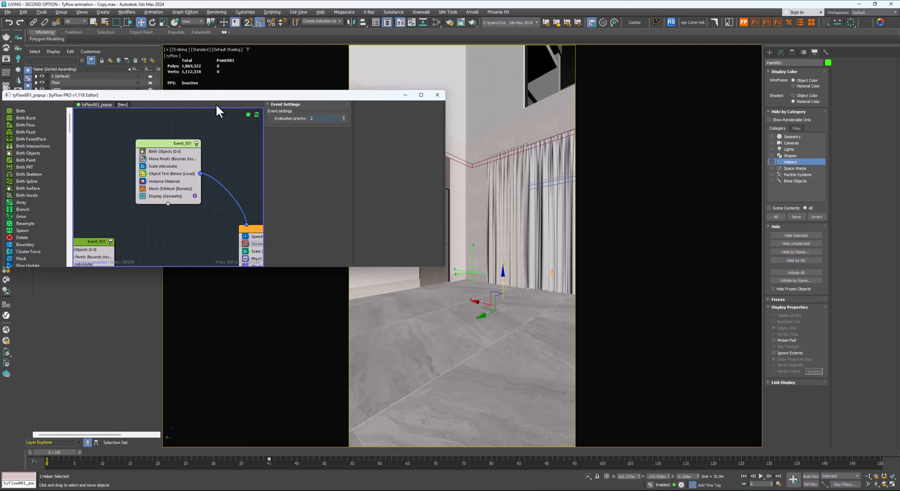
- Scrub the finished animation to frame 55 to review the furniture and lamp popup, then return to frame 0
drag(224, 99, 235, 101)
drag(65, 449, 362, 446)
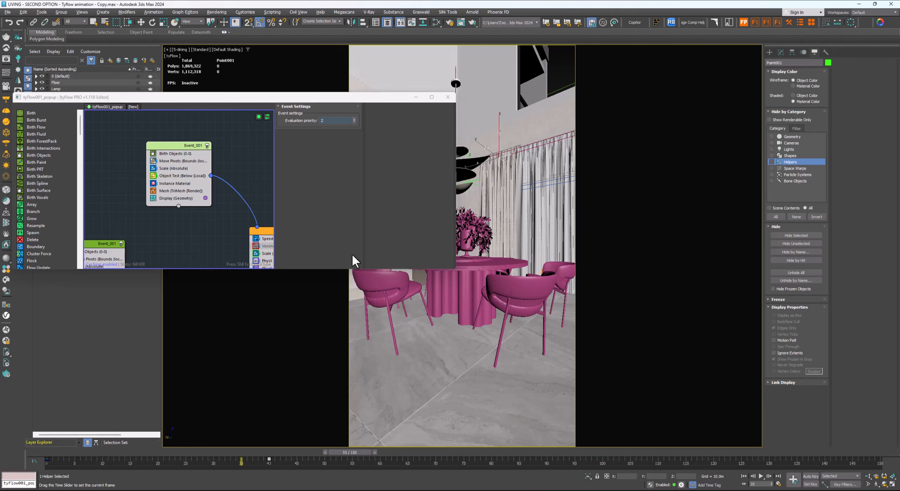
drag(335, 100, 266, 115)
key(w)
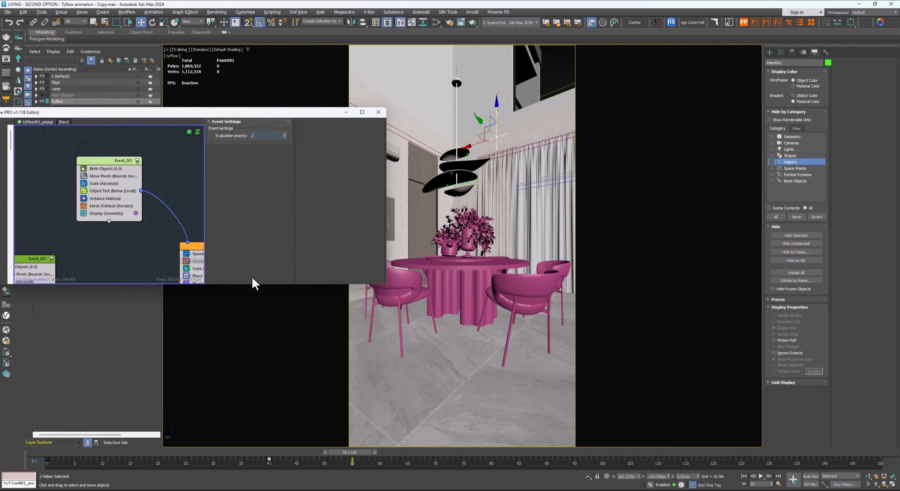
drag(347, 451, 34, 457)
- Examine the whole flow graph with its two birth events and their connected physics events
scroll(137, 209, down, 2)
scroll(147, 223, down, 1)
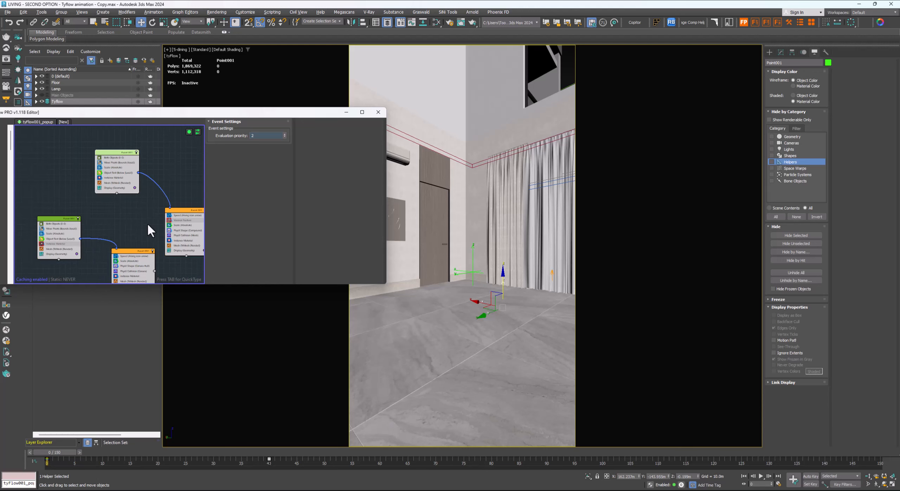
scroll(183, 183, down, 1)
drag(252, 115, 420, 117)
scroll(322, 223, down, 2)
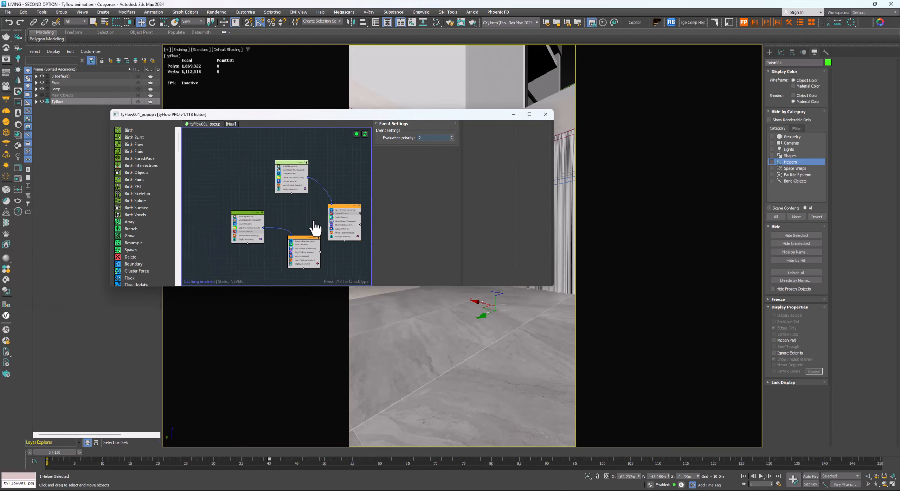
scroll(293, 227, up, 2)
middle_drag(275, 225, 306, 210)
- Switch to the untitled 3ds Max scene with the dining set and pendant lamp, leaving nothing selected
mouse_move(318, 484)
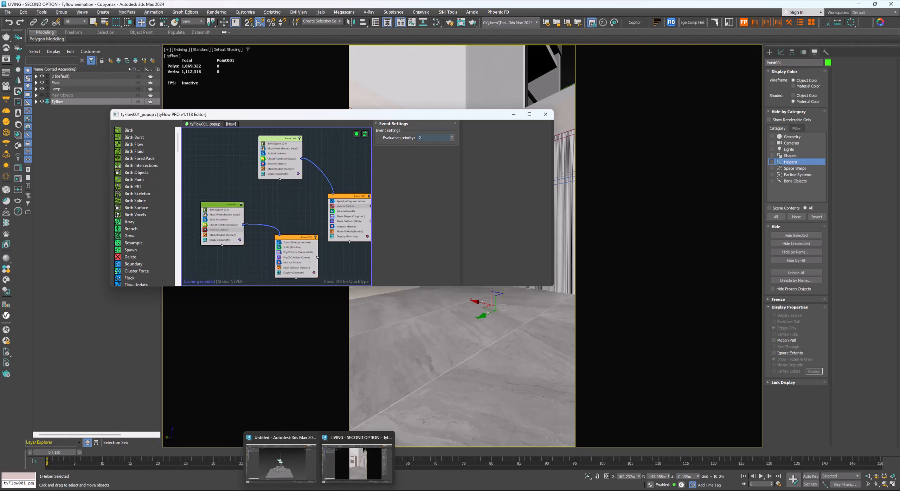
click(301, 470)
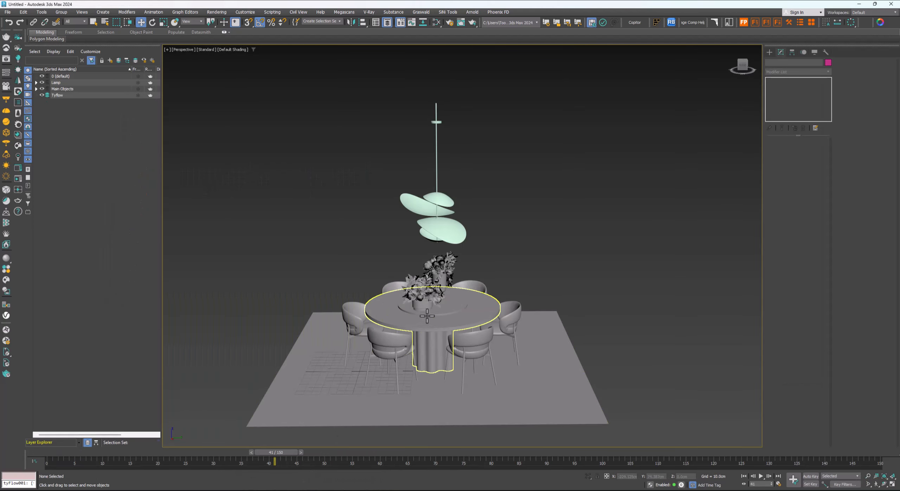
click(438, 304)
mouse_move(412, 316)
alt+middle_down()
mouse_move(427, 311)
mouse_move(397, 316)
alt+middle_up()
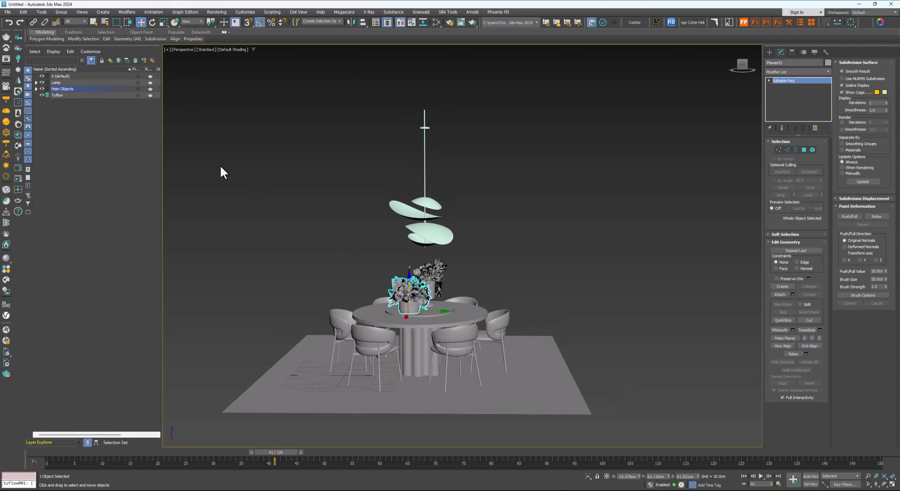
click(88, 123)
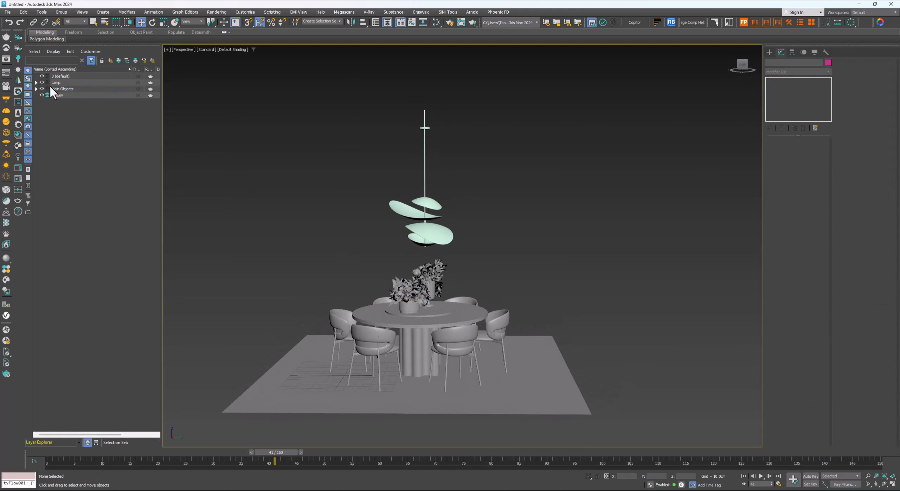
- Hide and unhide the Lamp and Main Objects layers in turn to check their contents
click(42, 82)
click(41, 82)
click(41, 89)
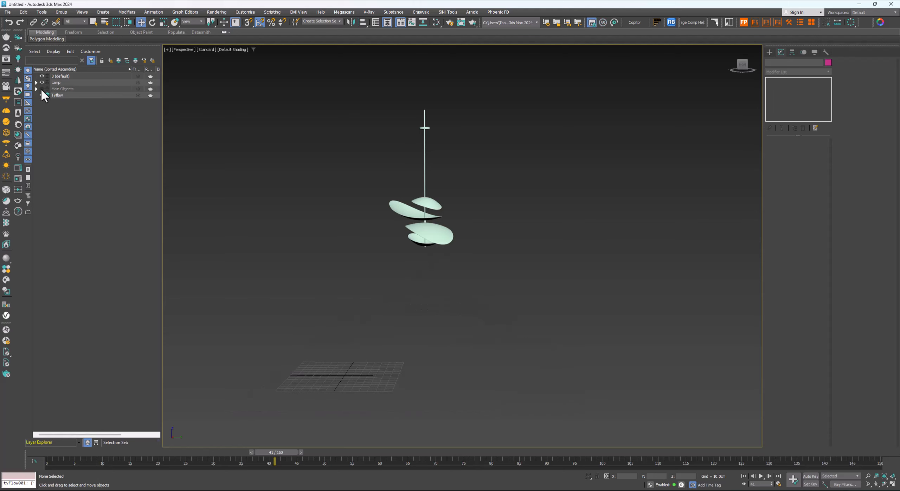
click(41, 89)
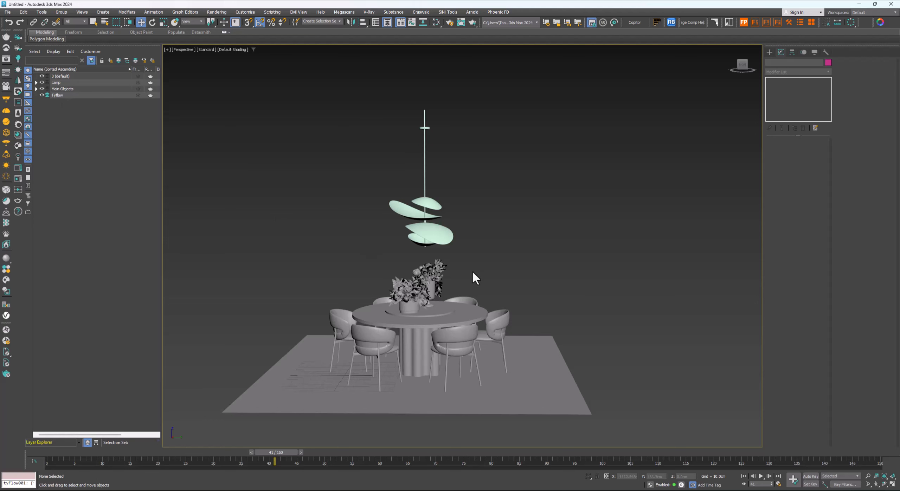
- Create a tyFlow object on the ground beside the rug
alt+middle_drag(472, 272, 465, 262)
click(462, 311)
middle_drag(464, 327, 462, 348)
click(696, 144)
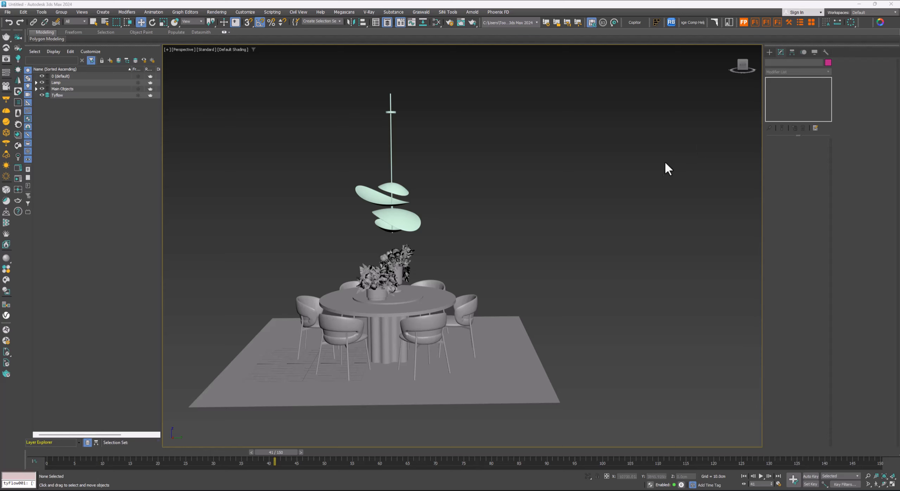
click(769, 52)
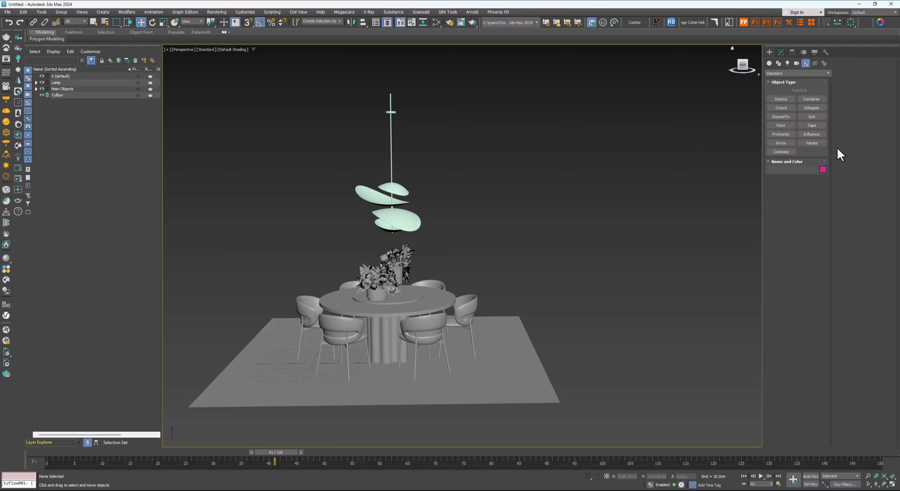
click(778, 71)
click(769, 63)
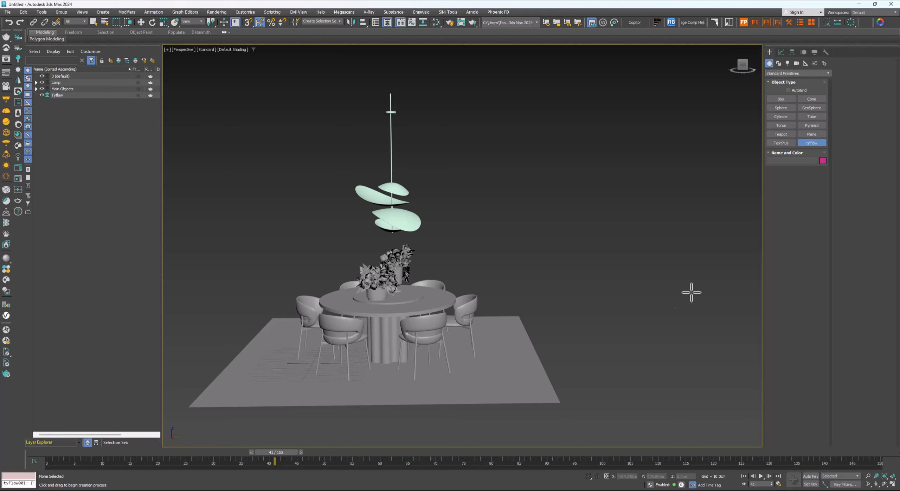
drag(604, 362, 621, 382)
right_click(620, 380)
middle_drag(608, 357, 617, 365)
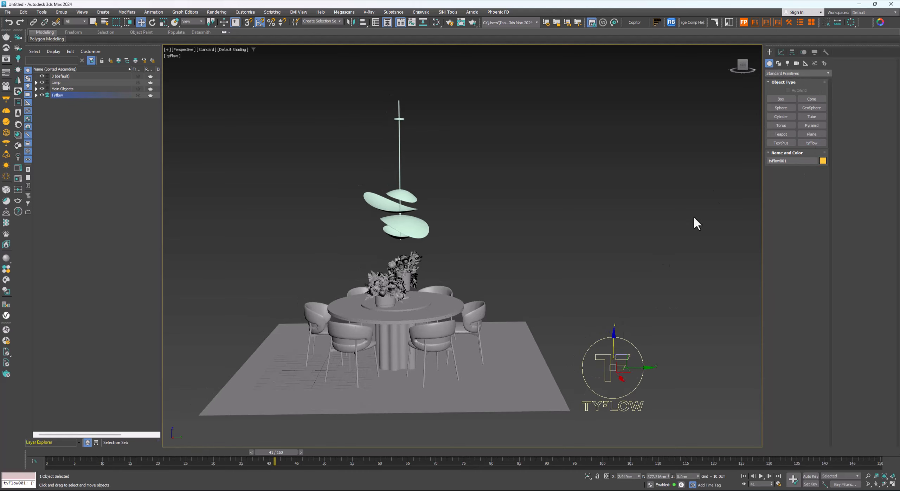
- Open the tyFlow object's editor, then make its window wider and shorter and place it above the table and chairs
click(781, 52)
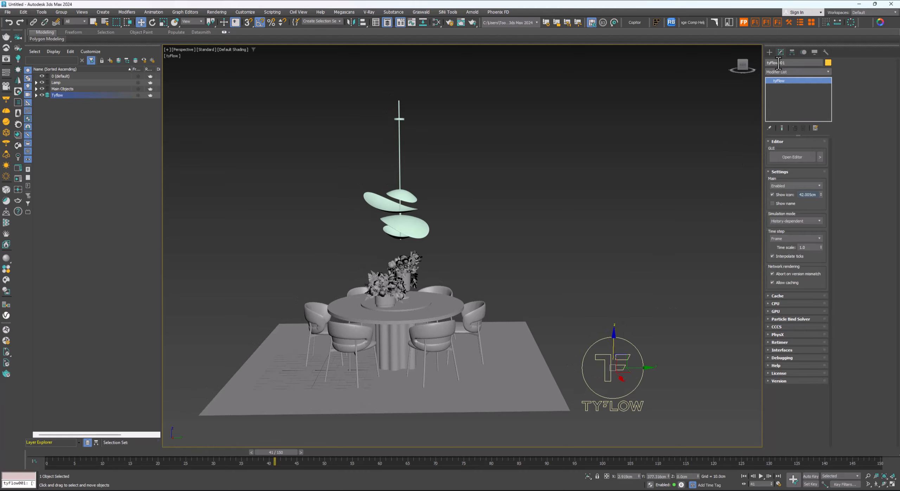
click(795, 157)
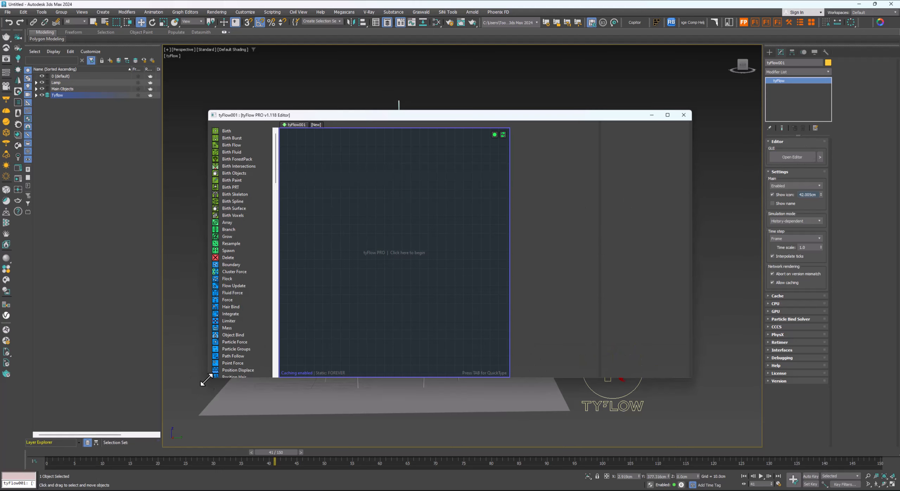
drag(206, 379, 153, 267)
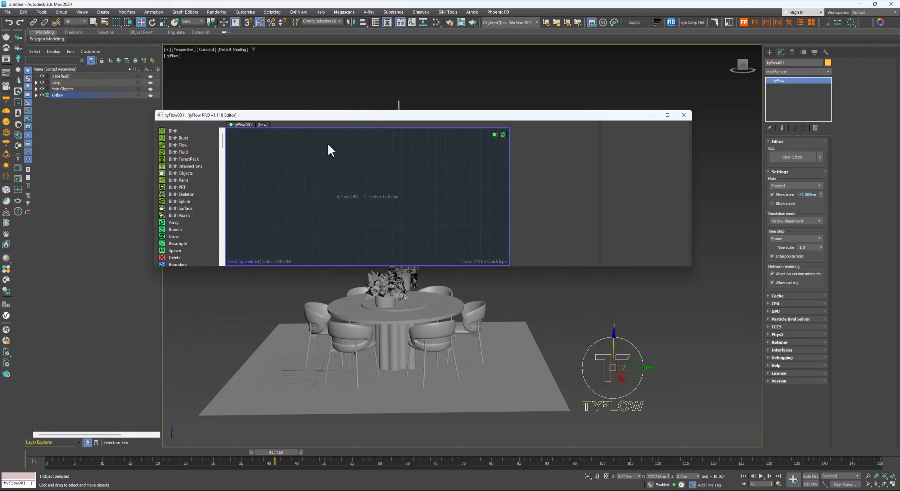
drag(332, 115, 315, 79)
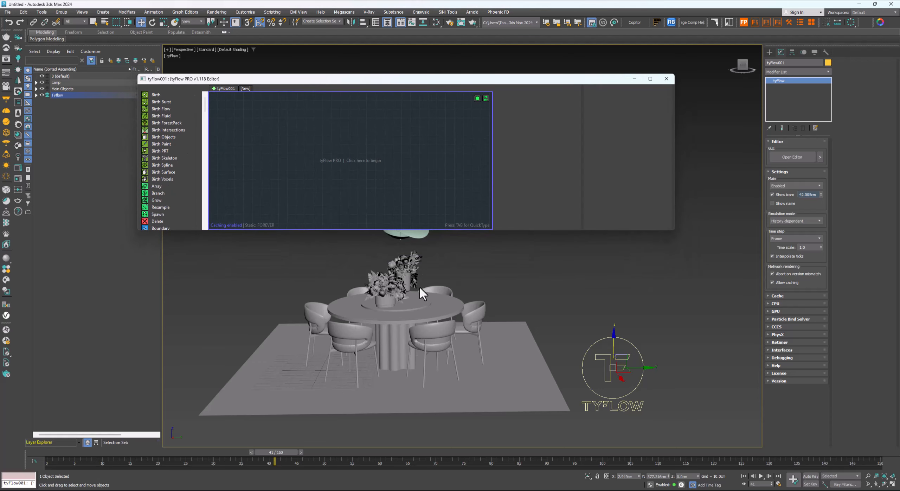
scroll(419, 288, down, 3)
alt+middle_drag(419, 288, 430, 305)
middle_drag(430, 304, 464, 325)
scroll(463, 301, up, 3)
scroll(457, 317, down, 5)
scroll(465, 335, up, 4)
drag(347, 79, 403, 116)
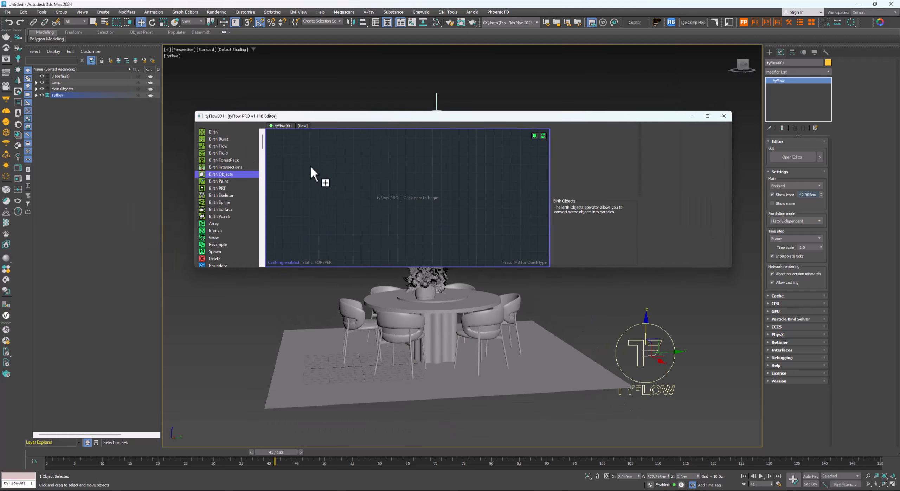
- Create an event with a Birth Objects operator and add the dining table and six chairs to its object list
drag(310, 165, 329, 163)
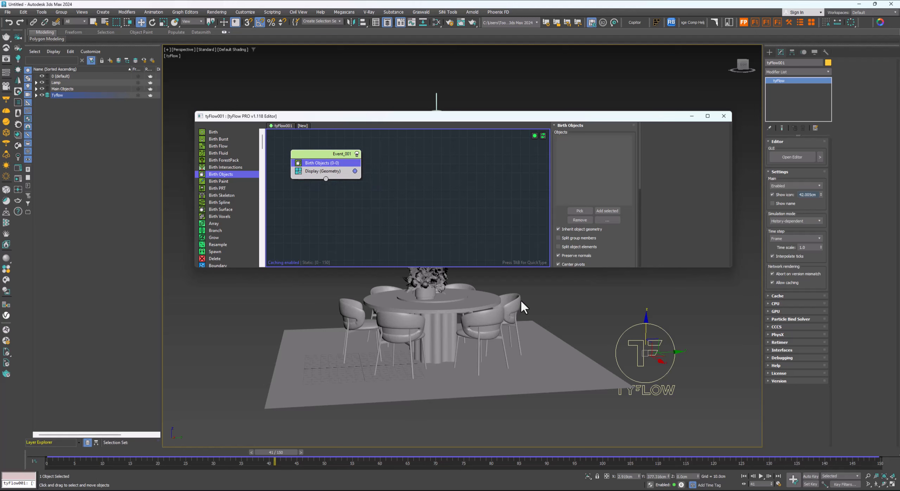
mouse_move(495, 318)
alt+middle_down()
mouse_move(477, 298)
mouse_move(482, 307)
alt+middle_up()
drag(536, 296, 408, 305)
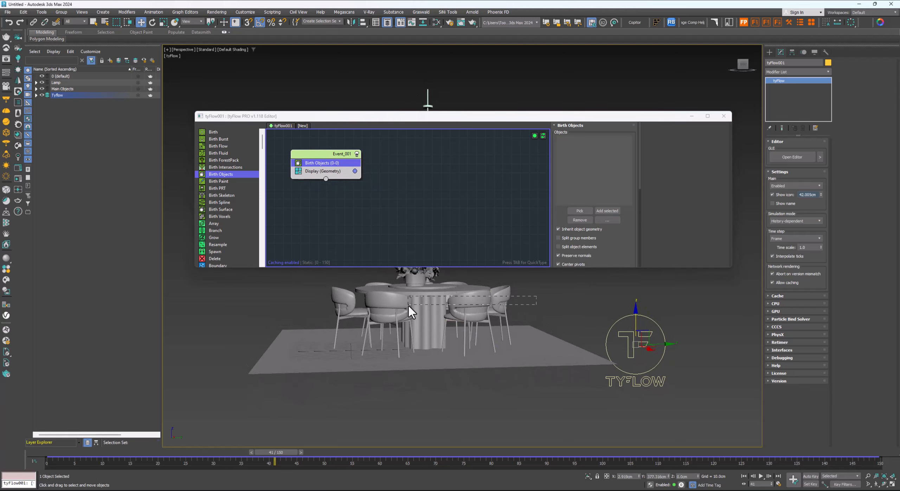
drag(323, 311, 321, 308)
alt+middle_drag(386, 316, 387, 332)
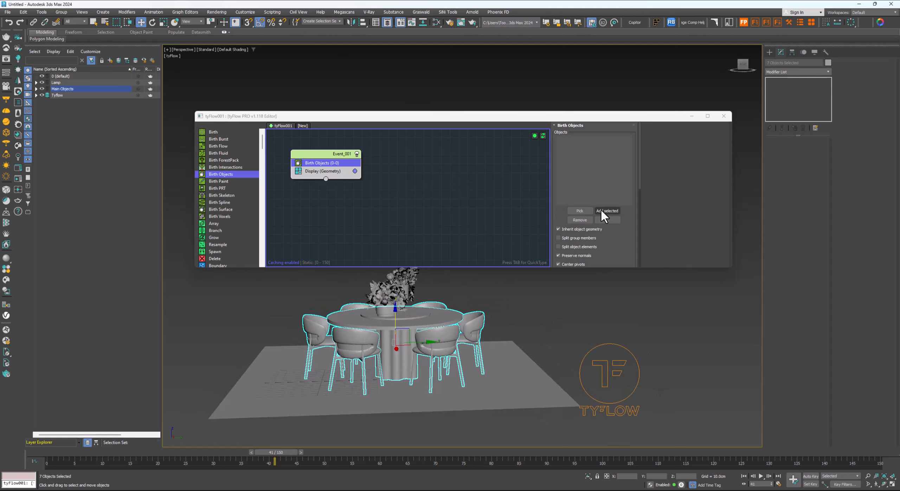
click(610, 210)
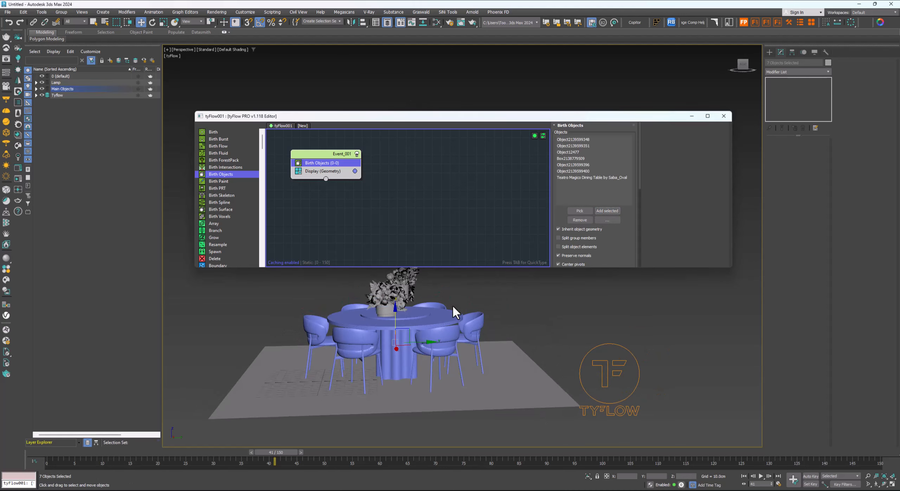
- Hide the two flower arrangements on the table through the Main Objects layer and clear the selection
mouse_move(628, 241)
mouse_down()
mouse_move(629, 160)
mouse_move(627, 242)
mouse_up()
scroll(338, 203, down, 1)
scroll(404, 337, up, 4)
scroll(412, 350, down, 2)
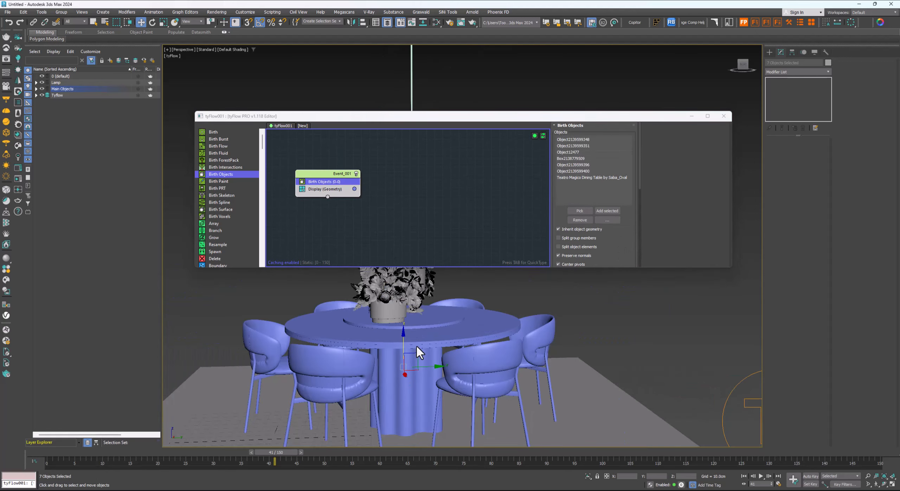
scroll(408, 345, down, 6)
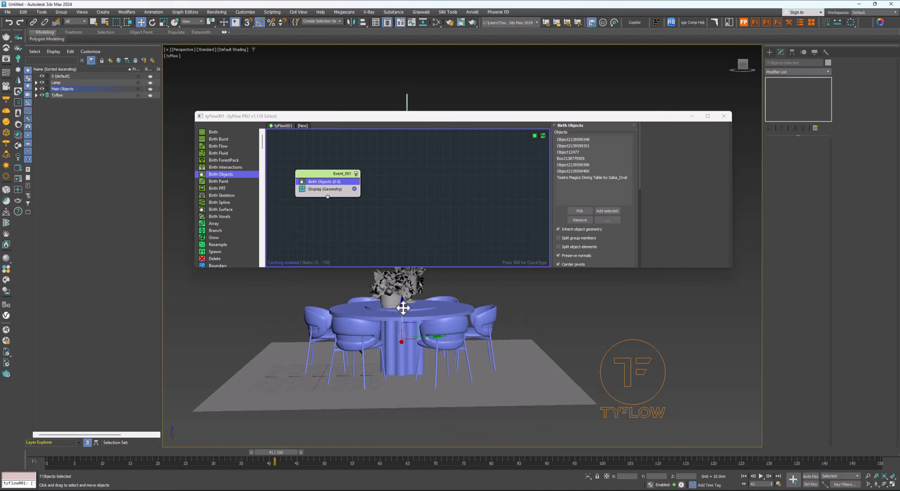
click(406, 308)
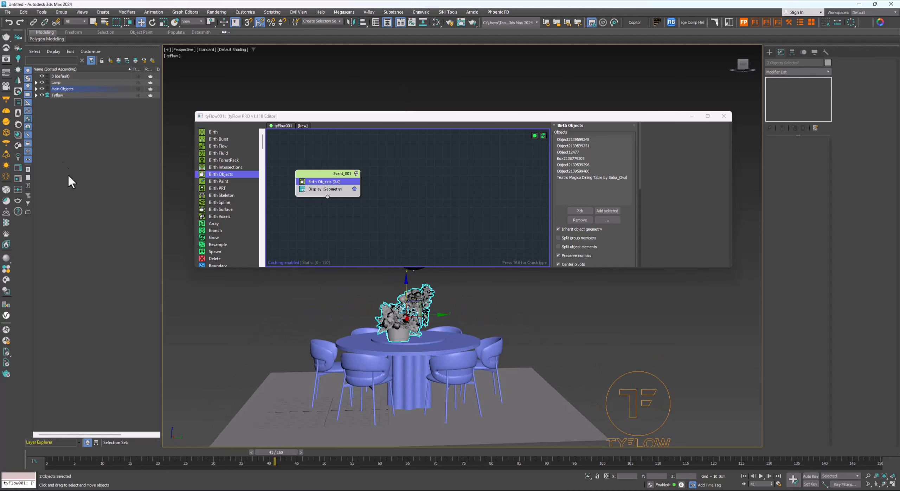
click(36, 89)
click(48, 101)
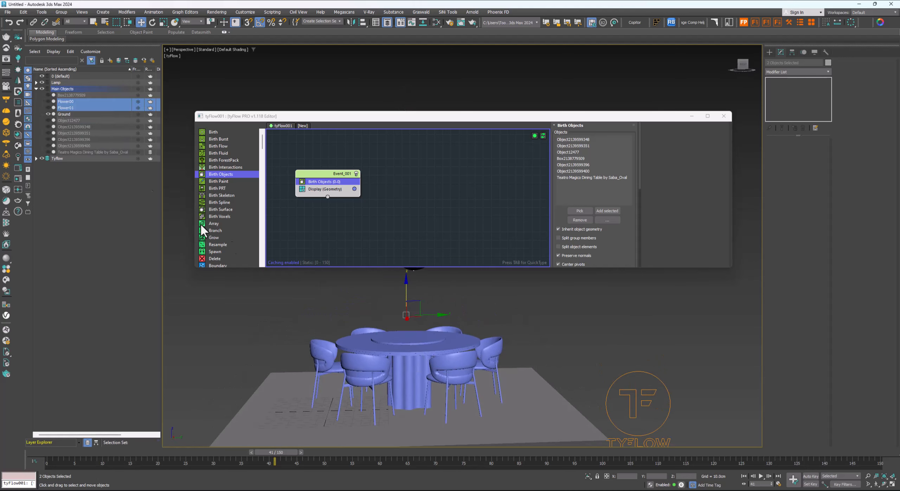
click(528, 293)
scroll(452, 343, down, 4)
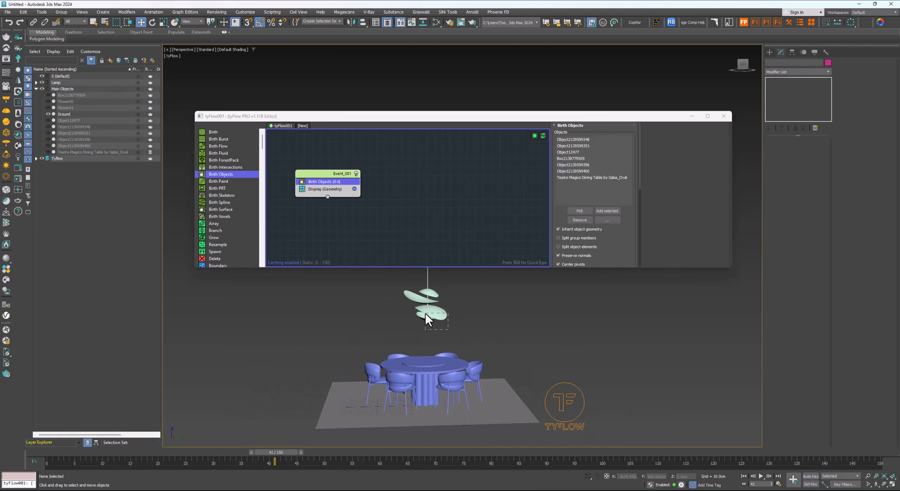
- Hide the Lamp layer and collapse the Main Objects layer's contents
drag(425, 313, 423, 306)
click(393, 315)
click(42, 82)
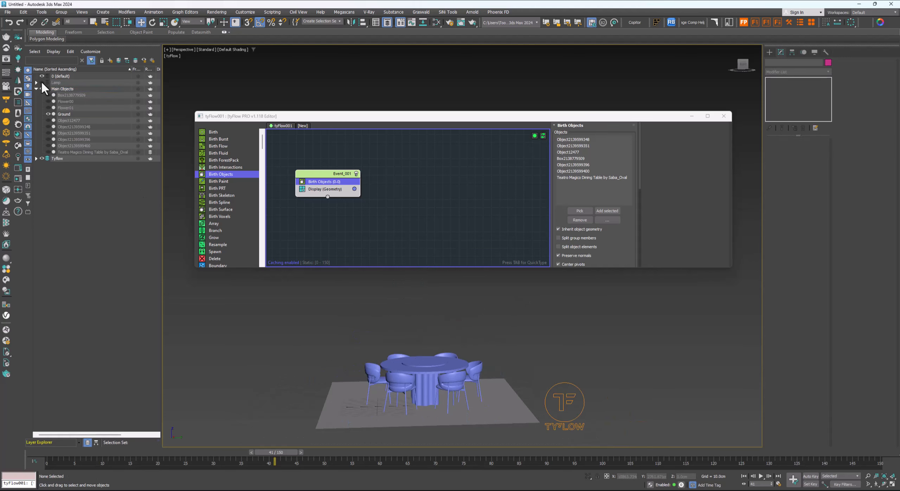
click(36, 89)
scroll(387, 316, down, 3)
middle_drag(408, 323, 411, 334)
scroll(418, 347, up, 3)
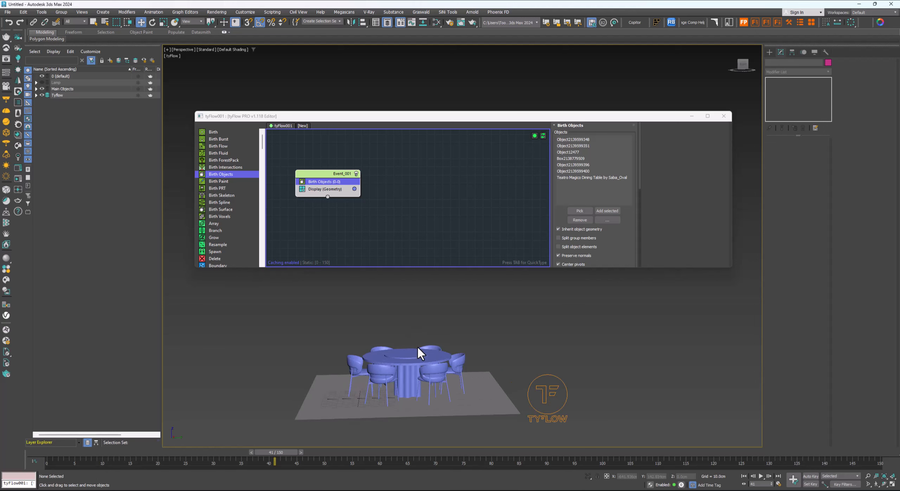
- Add a Move Pivots operator below Birth Objects, set to On shape bounds (local) with the Bottom bound
drag(433, 116, 434, 49)
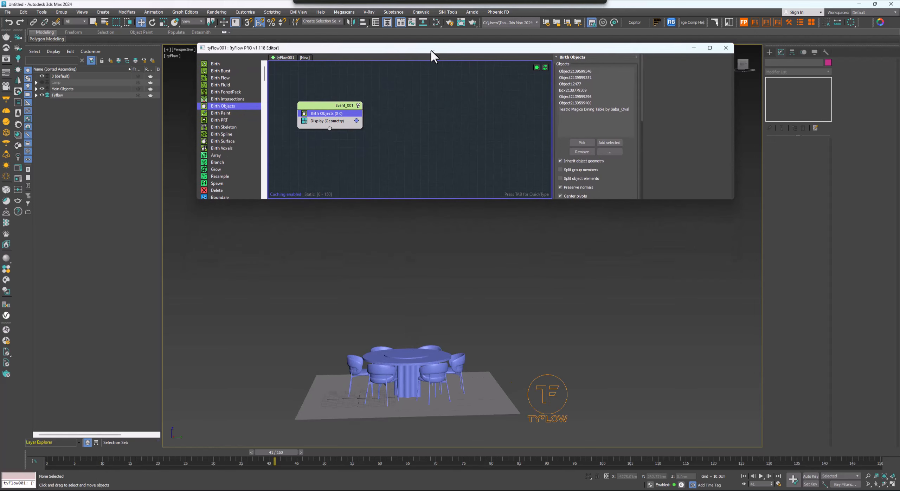
middle_drag(455, 316, 443, 333)
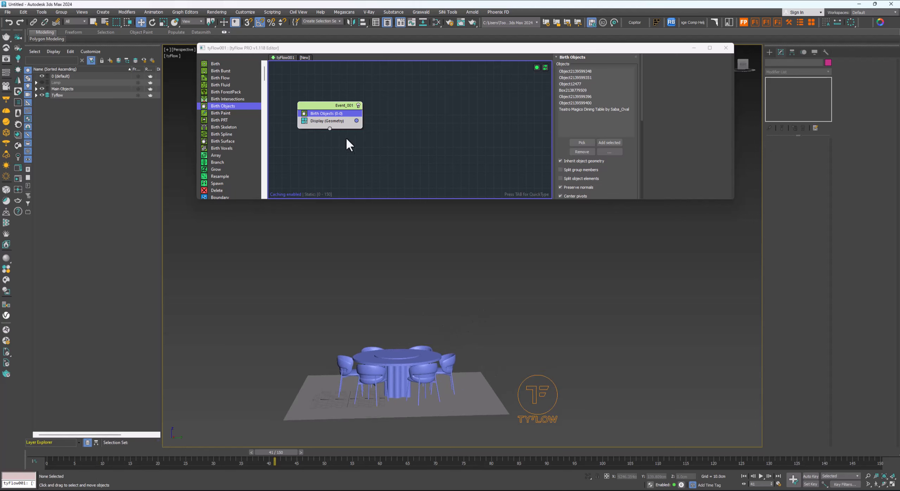
scroll(422, 337, up, 5)
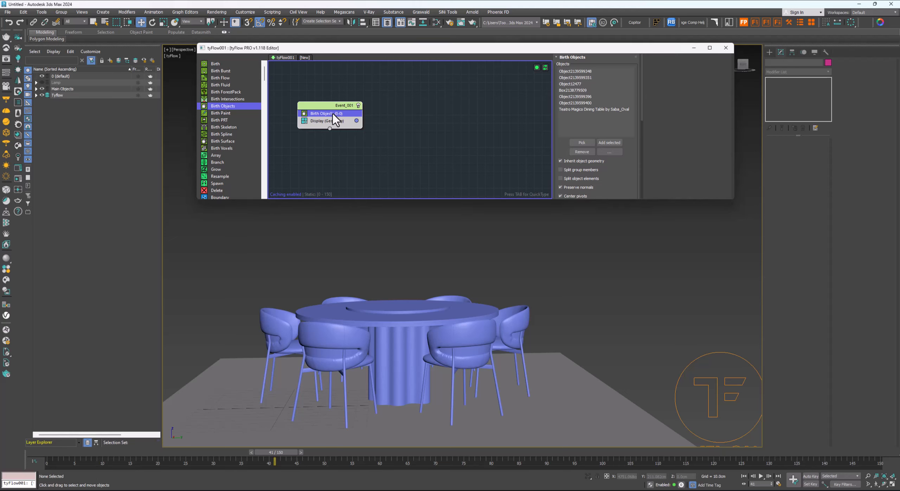
key(Tab)
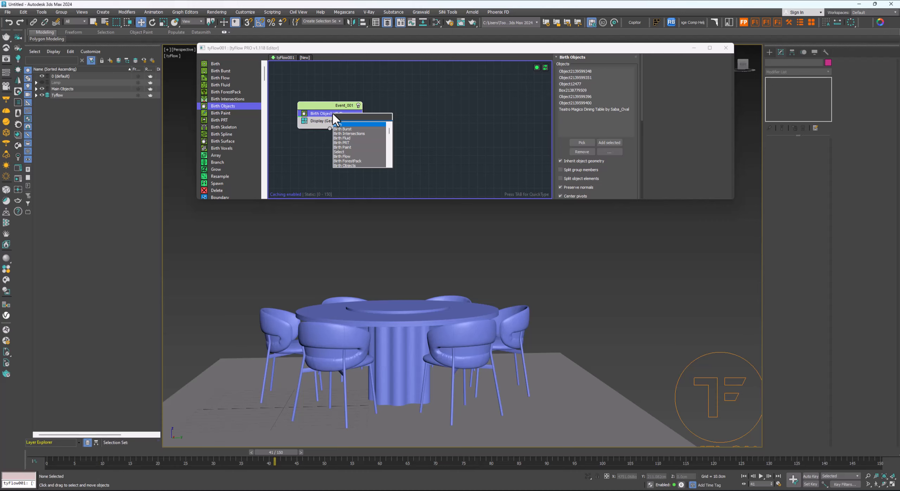
text(move)
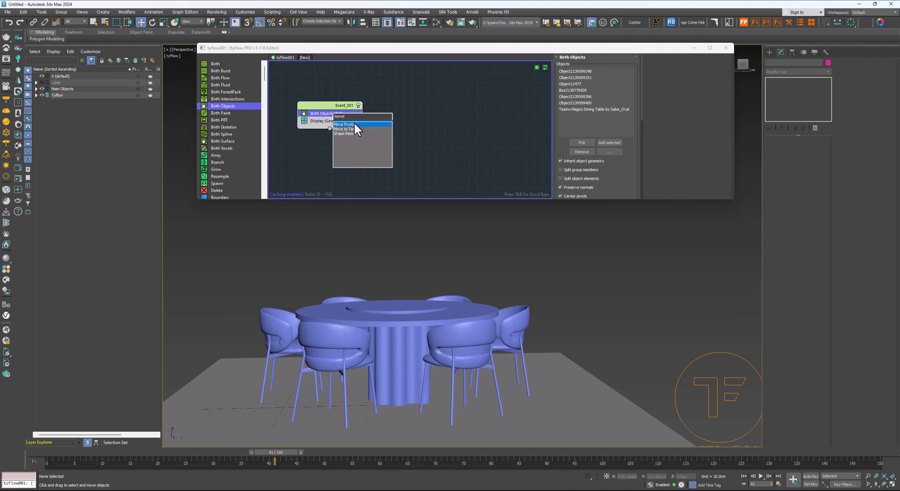
click(351, 124)
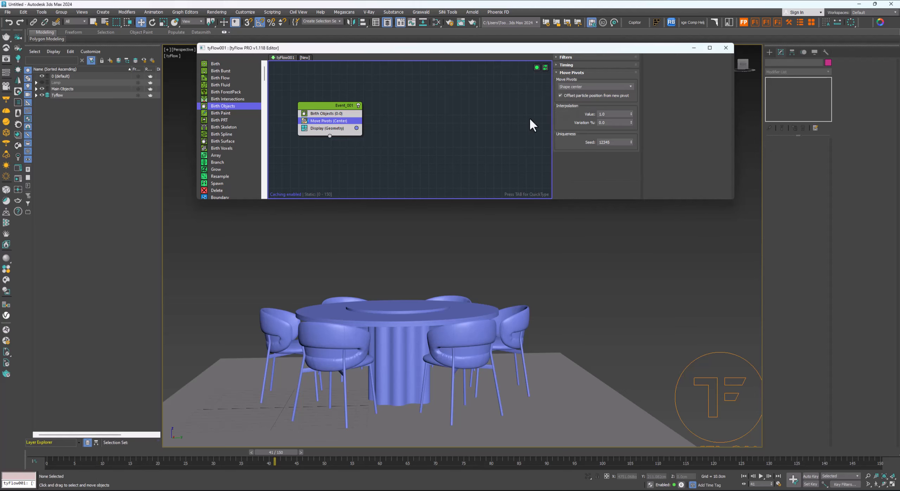
click(576, 87)
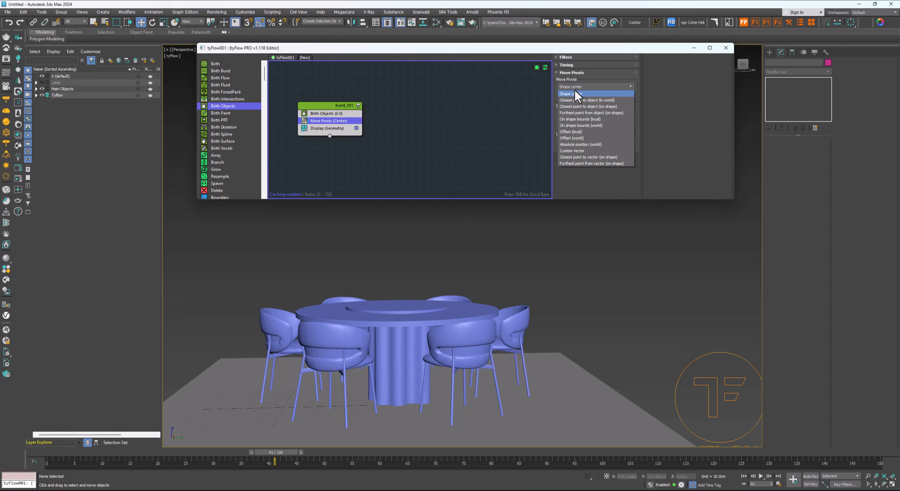
click(581, 119)
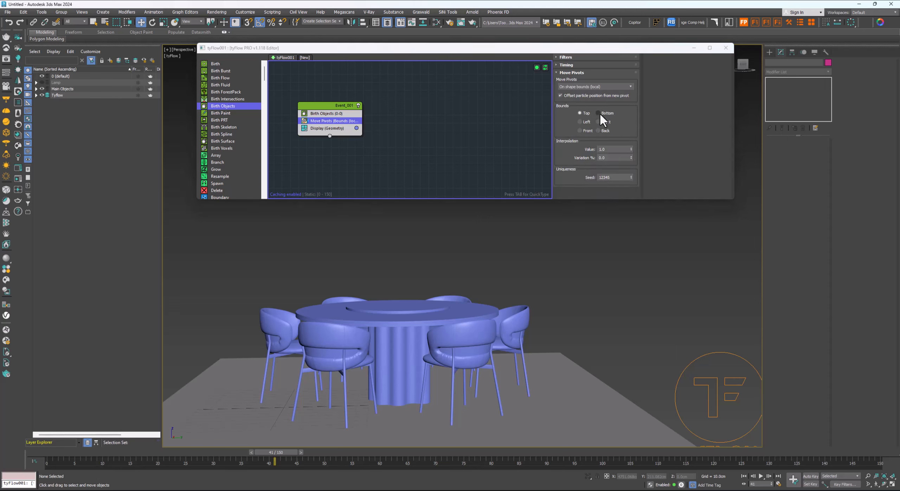
click(597, 112)
- Scrub the timeline back to frame 28 and inspect the table and chair particles
scroll(482, 331, down, 4)
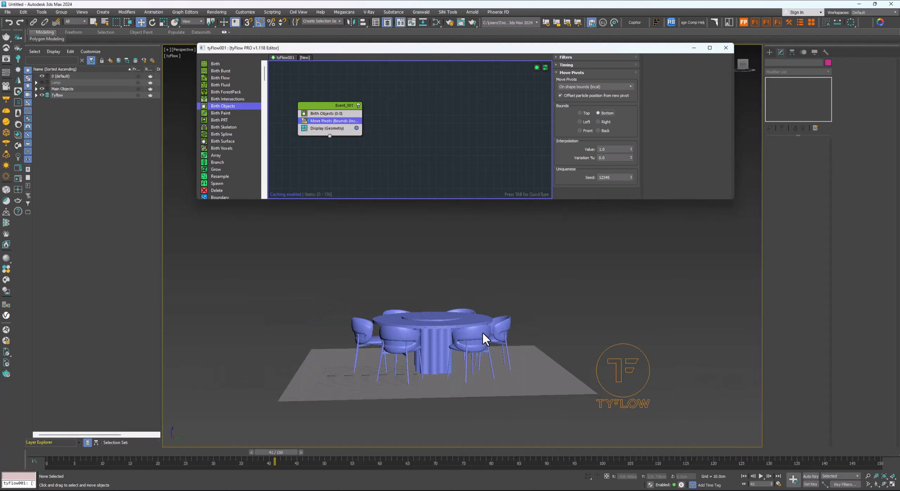
drag(266, 451, 201, 452)
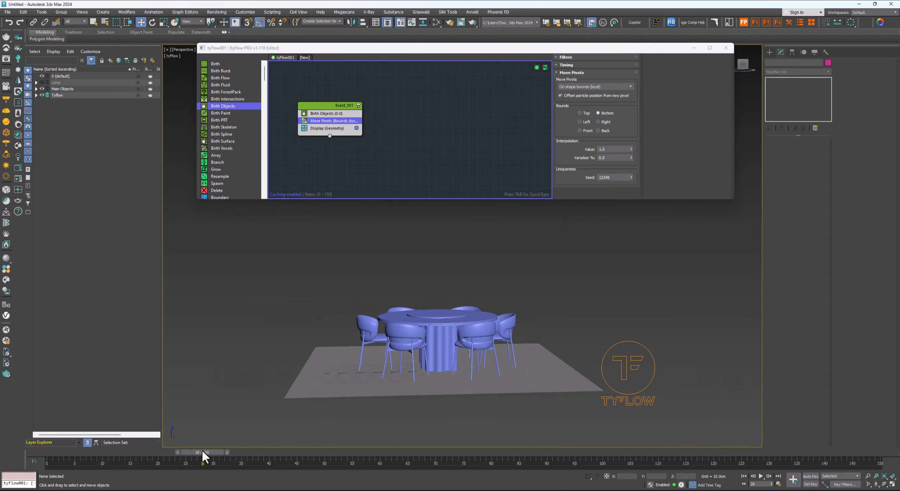
scroll(407, 334, up, 4)
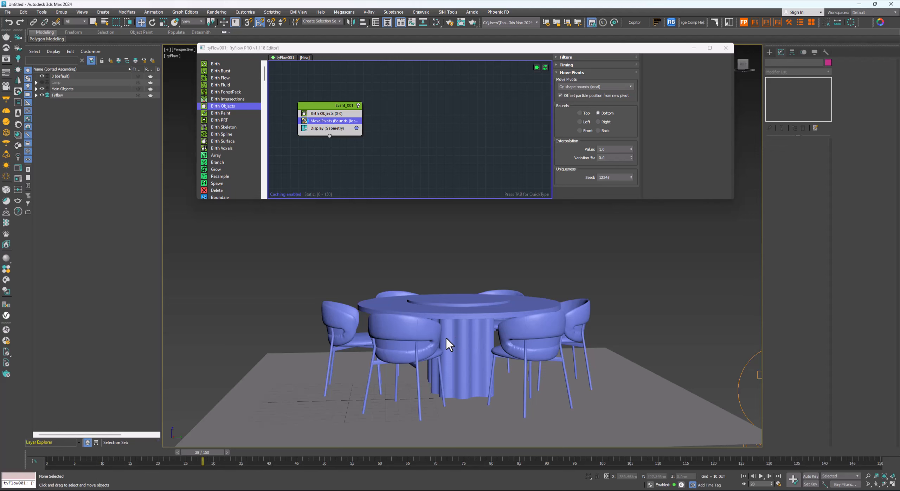
alt+middle_drag(446, 336, 461, 341)
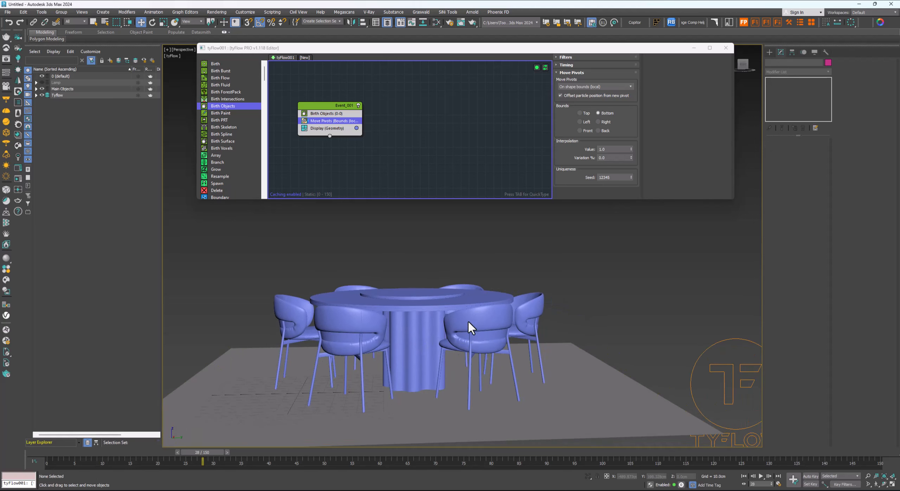
scroll(451, 316, down, 3)
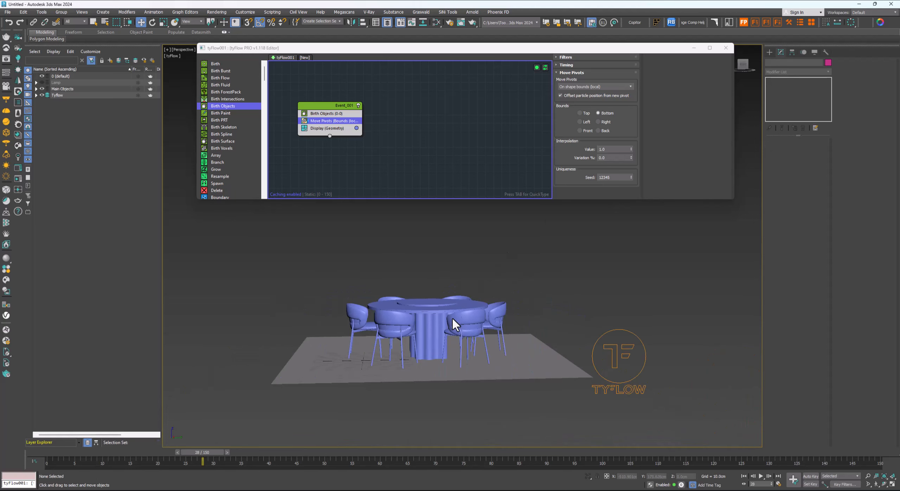
- Add a Scale operator below Move Pivots, set to Absolute with the X, Y and Z scale values at 0
key(Tab)
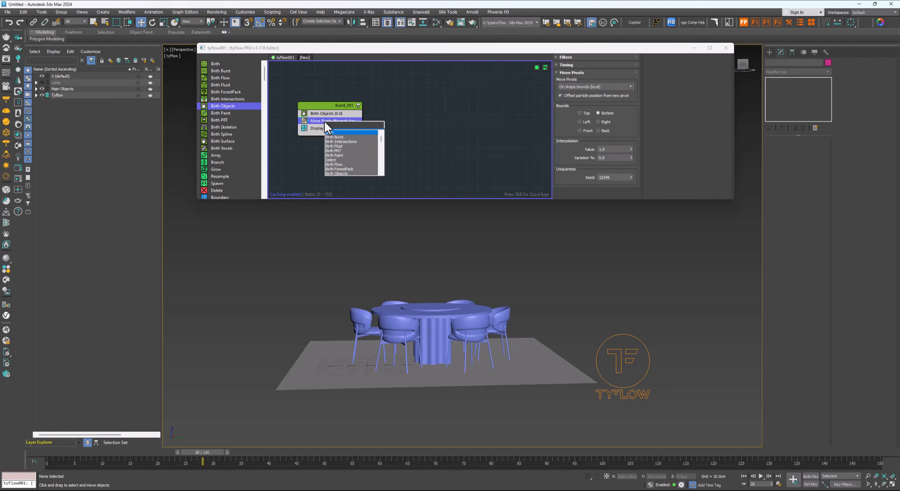
text(scale)
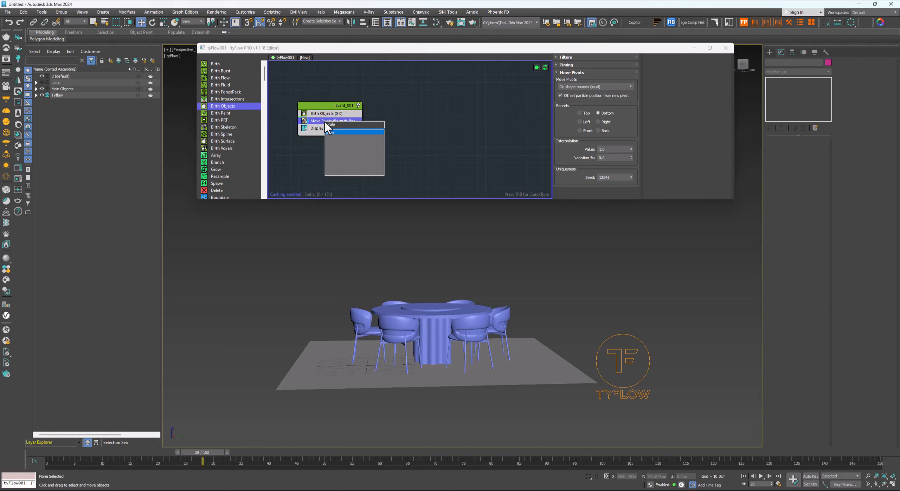
key(Return)
drag(325, 122, 326, 135)
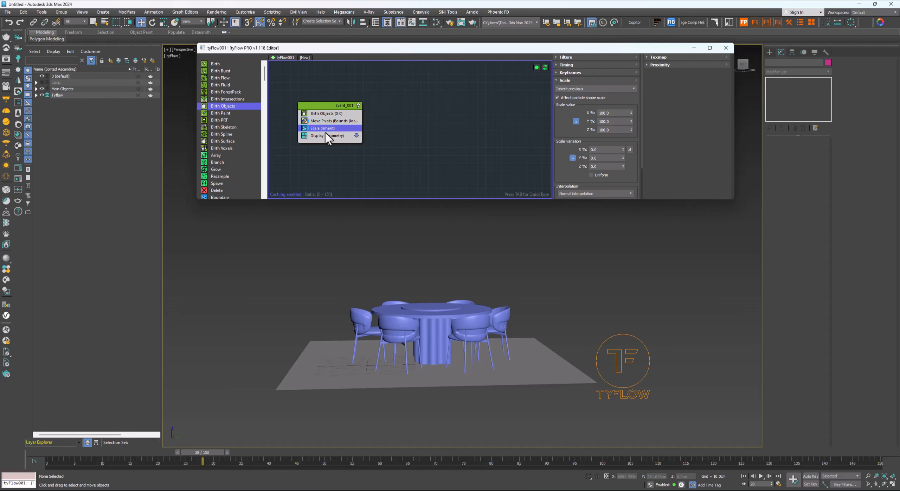
click(569, 88)
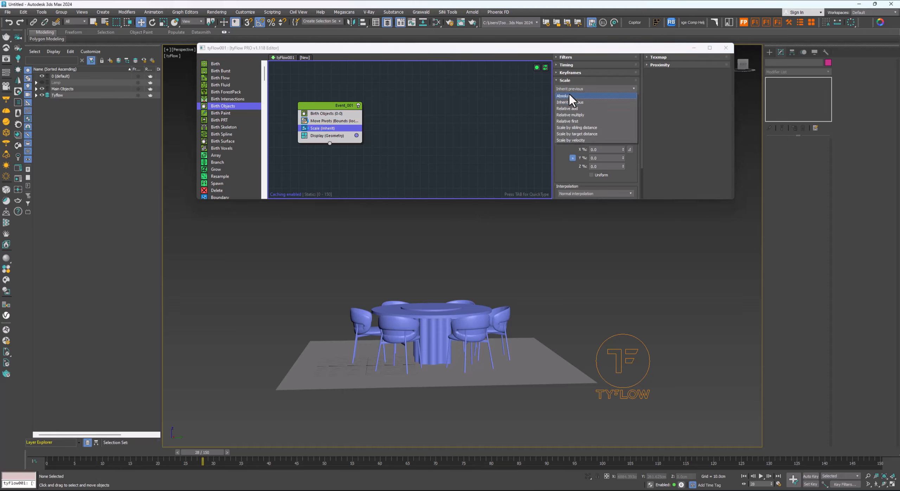
click(567, 95)
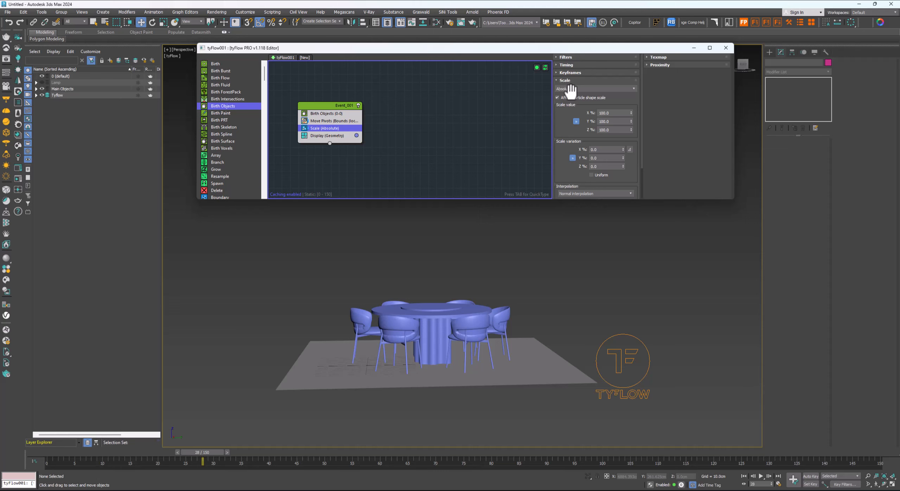
right_click(631, 112)
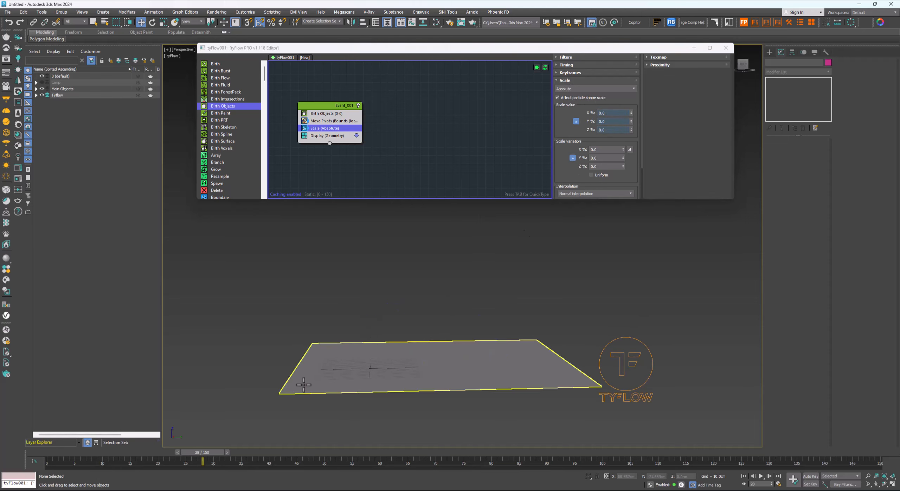
- Scrub the timeline back to frame 0
drag(213, 447, 350, 446)
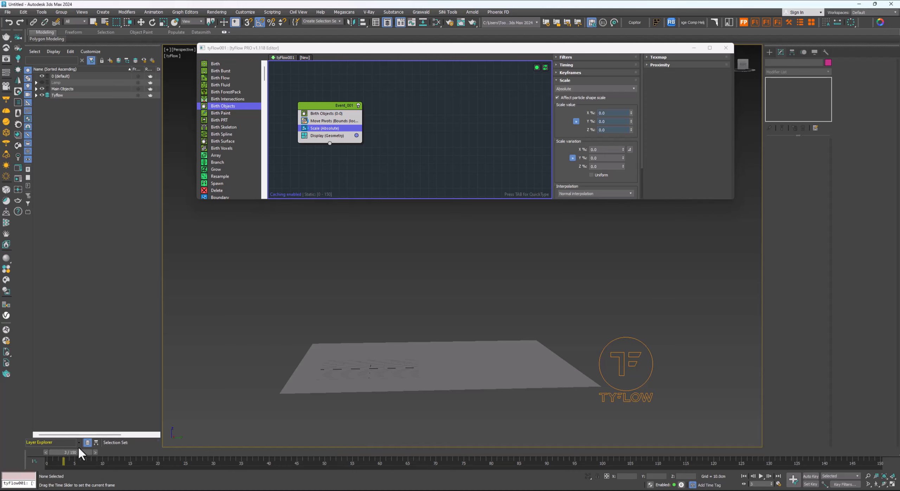
key(w)
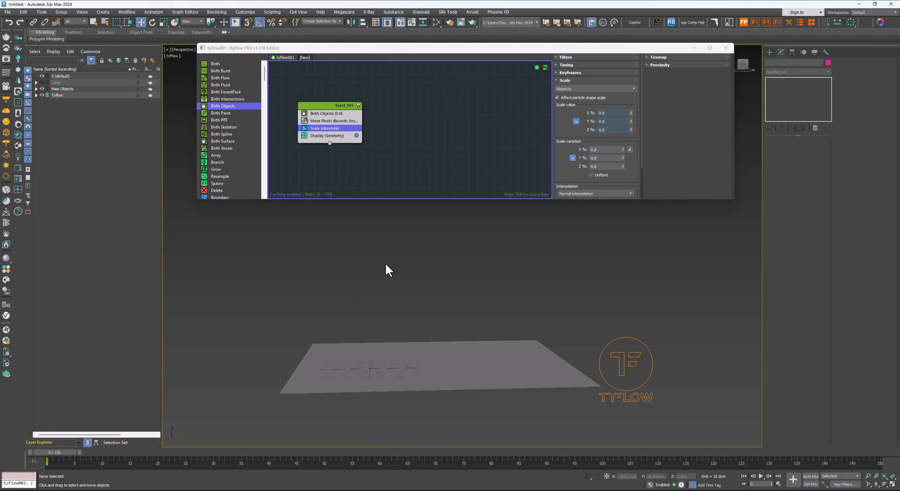
middle_drag(385, 262, 368, 268)
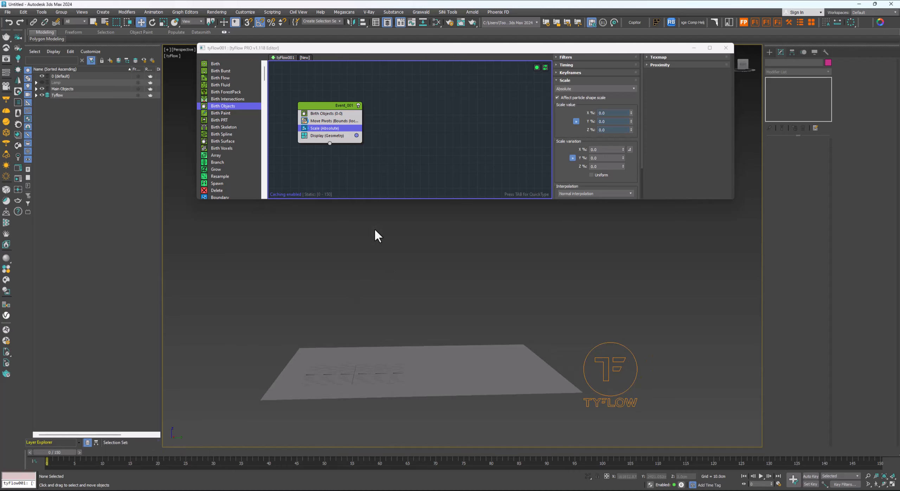
- Add an Object Test to the first event that sends particles to a new event, and place that event beside it
click(330, 143)
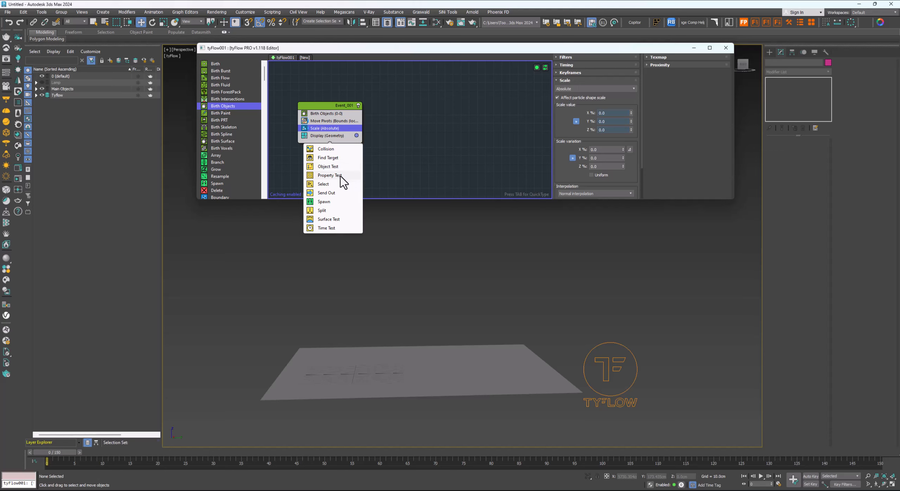
click(330, 166)
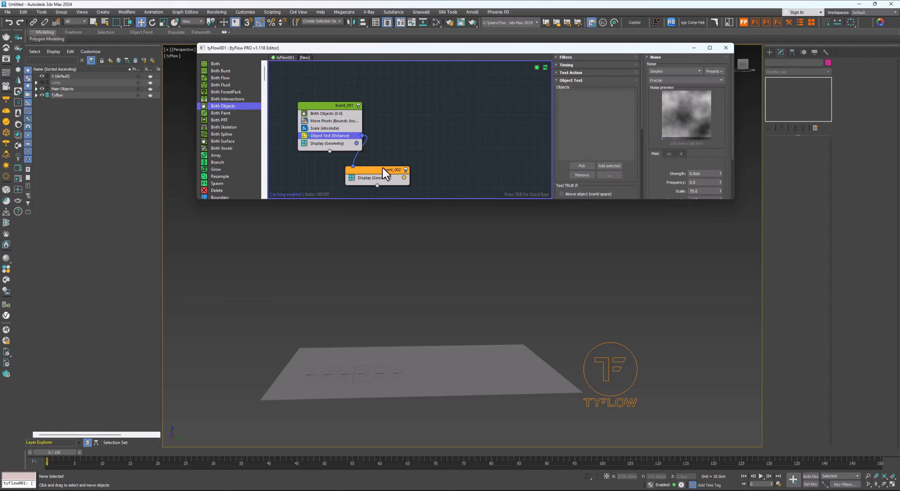
drag(386, 172, 448, 157)
click(339, 136)
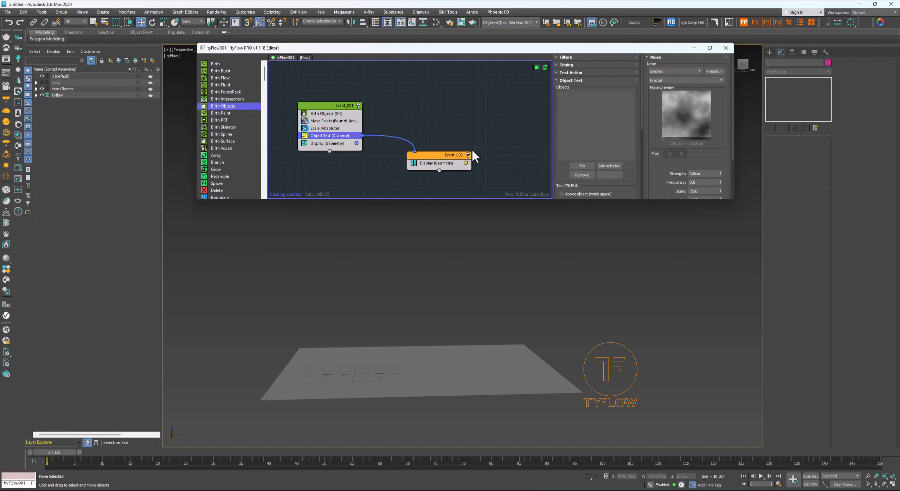
middle_drag(423, 161, 419, 148)
- Create an Arrow helper near the edge of the ground plane
middle_drag(436, 335, 379, 331)
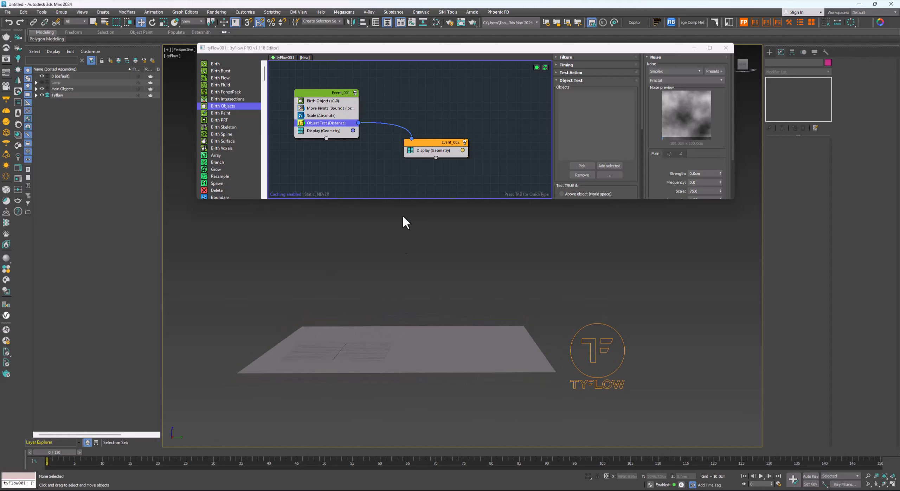
middle_drag(376, 284, 376, 301)
alt+middle_drag(495, 315, 454, 333)
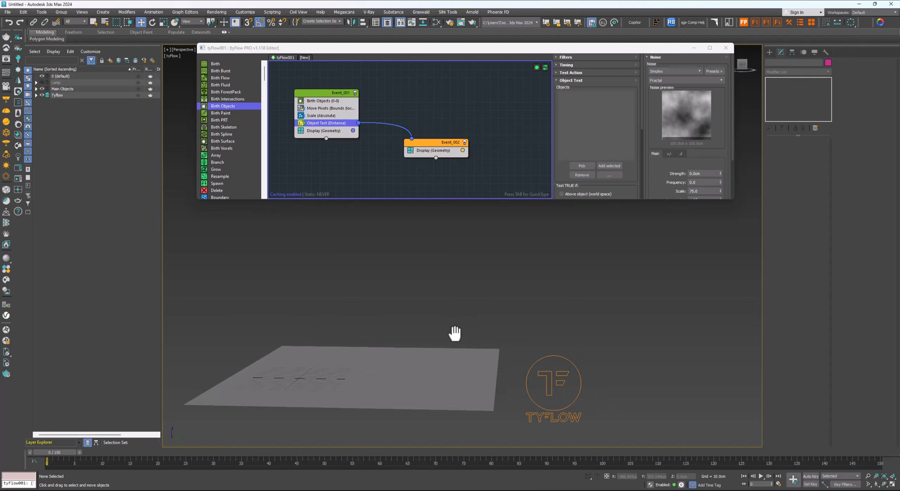
click(770, 52)
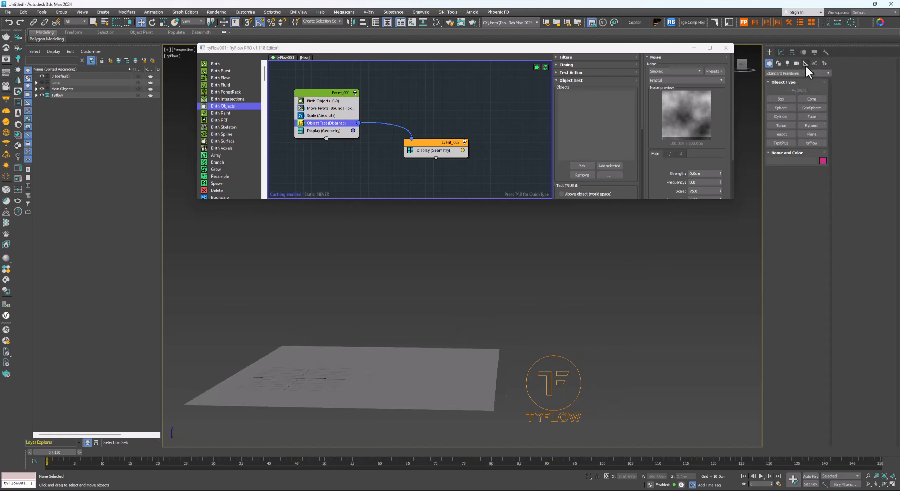
click(805, 63)
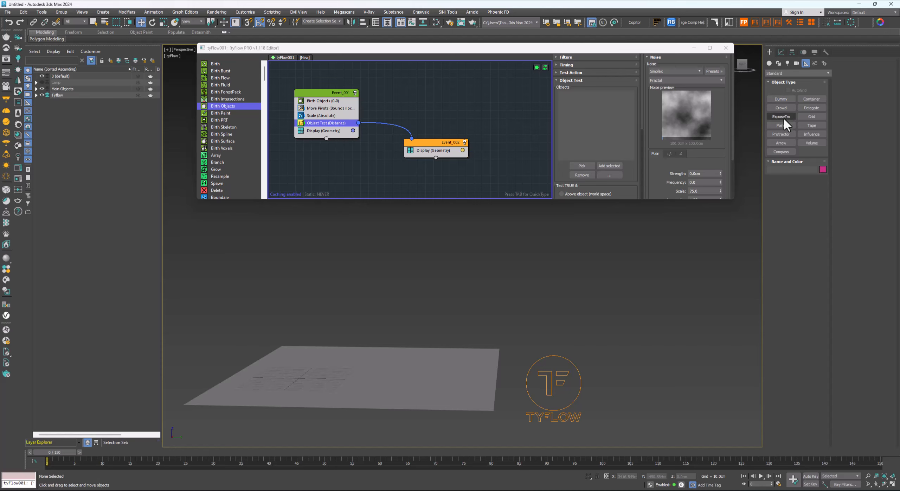
click(780, 142)
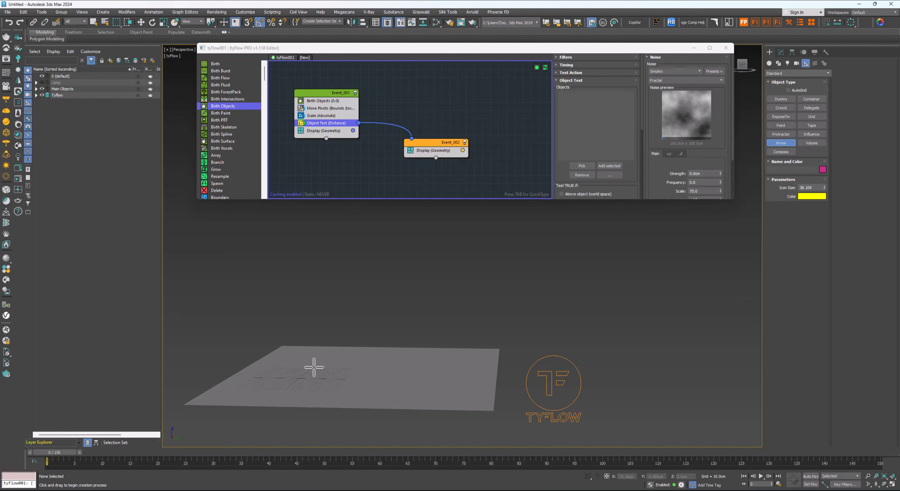
click(236, 368)
drag(237, 369, 236, 374)
- Move the Arrow helper below the level of the ground plane, just outside its edge
key(w)
alt+middle_drag(235, 364, 252, 356)
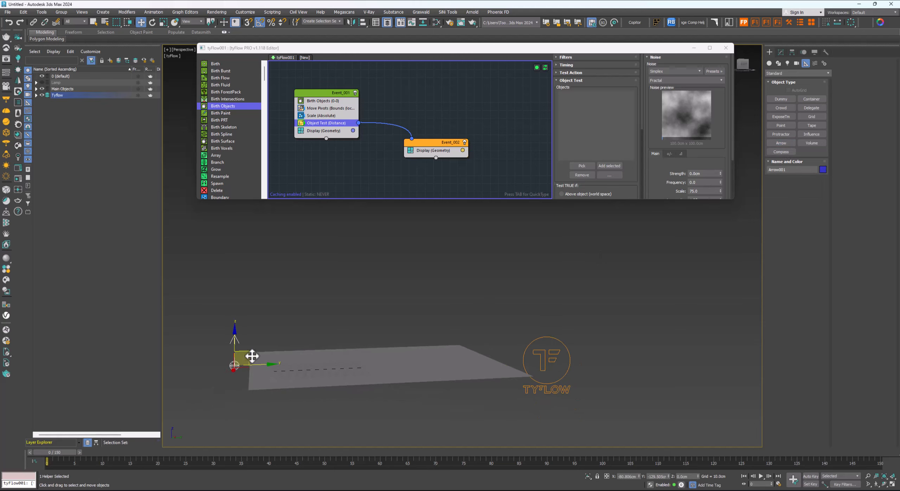
drag(246, 351, 242, 383)
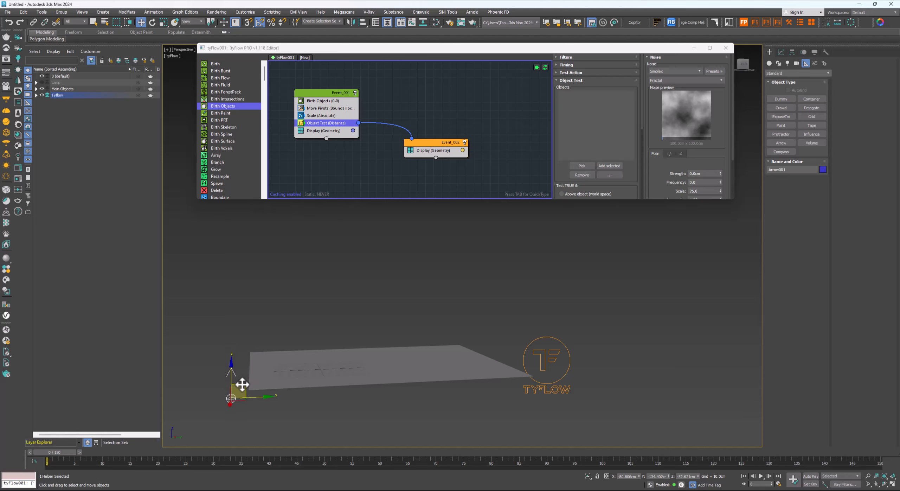
- Animate the Arrow helper with Auto Key to rise high above the ground plane by frame 60, and return to frame 0
key(n)
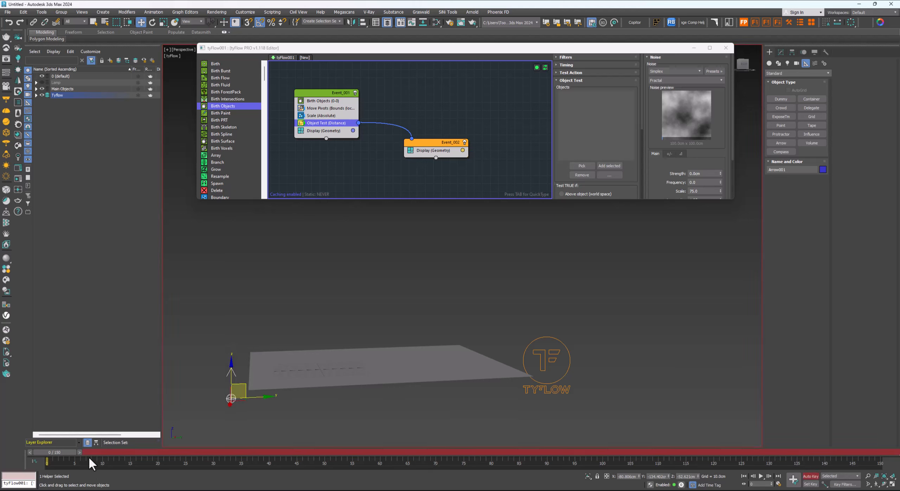
drag(62, 454, 383, 450)
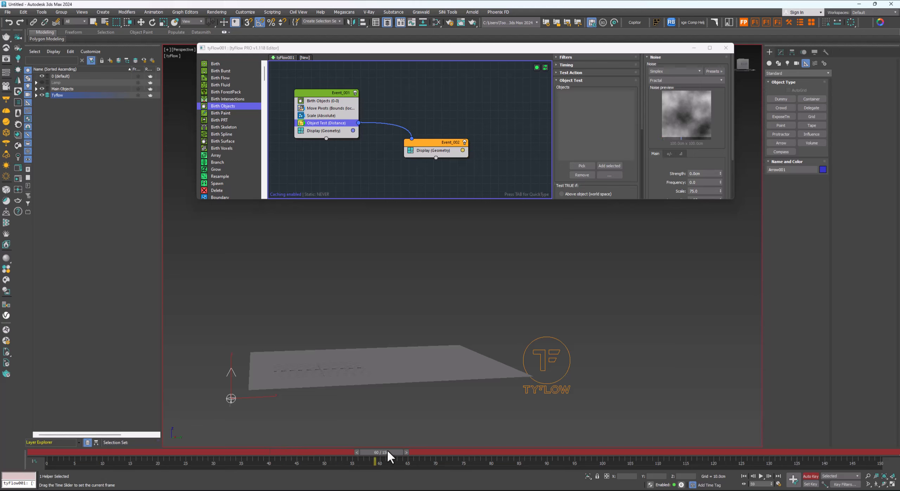
key(w)
mouse_move(230, 379)
mouse_down()
mouse_move(241, 271)
mouse_move(234, 213)
mouse_up()
middle_drag(260, 263, 267, 269)
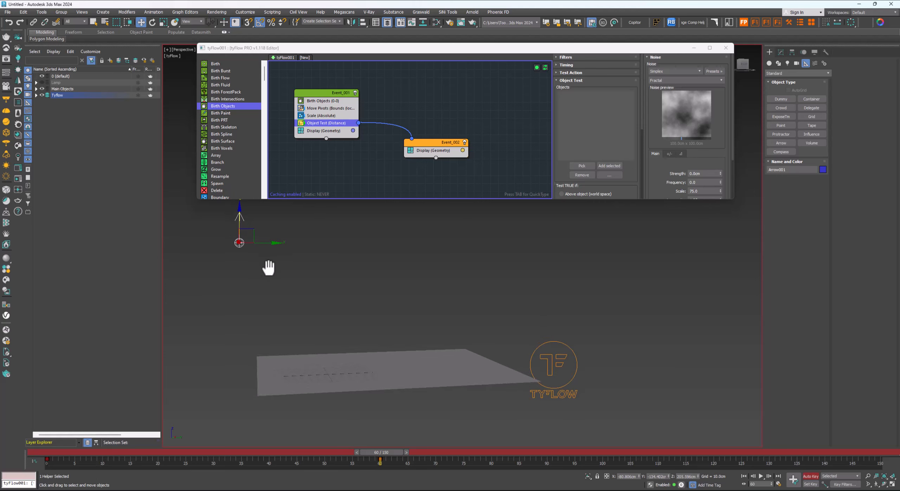
key(n)
drag(383, 453, 40, 466)
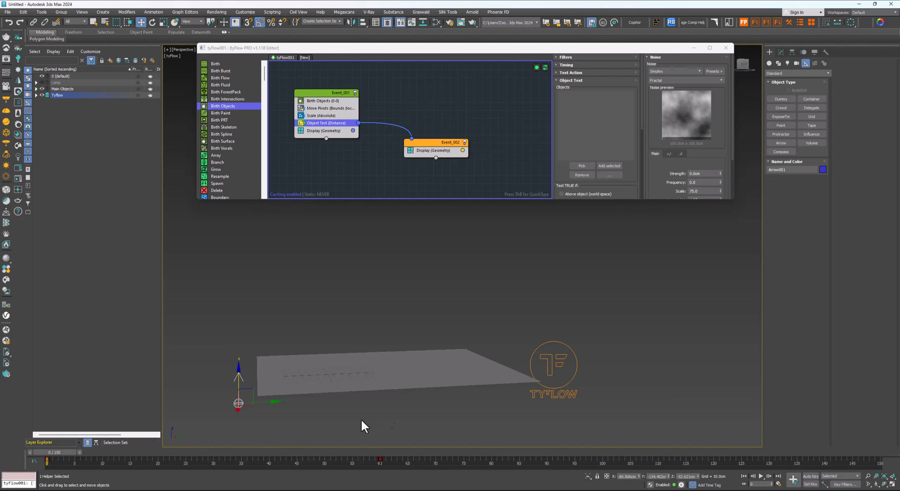
- Add the Arrow helper to the Object Test's objects and set the test condition to Below object (local space)
alt+middle_drag(288, 391, 325, 391)
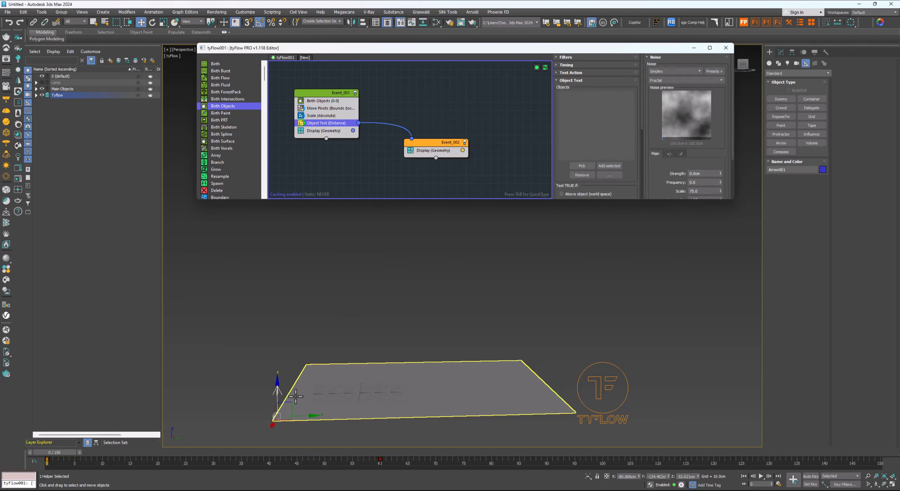
alt+middle_drag(449, 297, 460, 303)
middle_drag(403, 321, 435, 326)
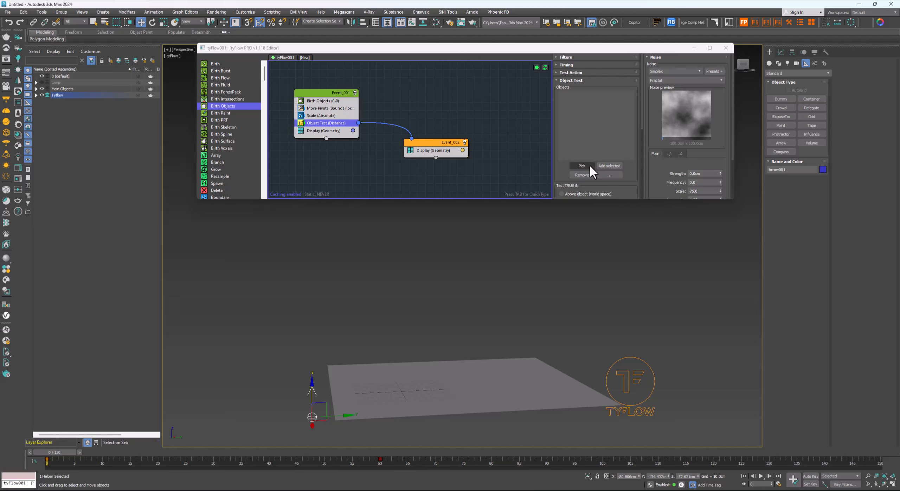
click(610, 166)
scroll(566, 176, down, 4)
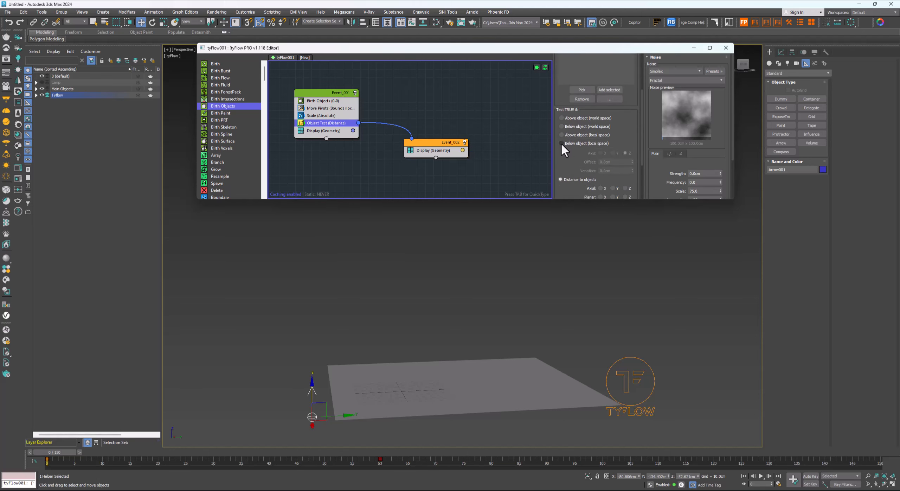
click(561, 143)
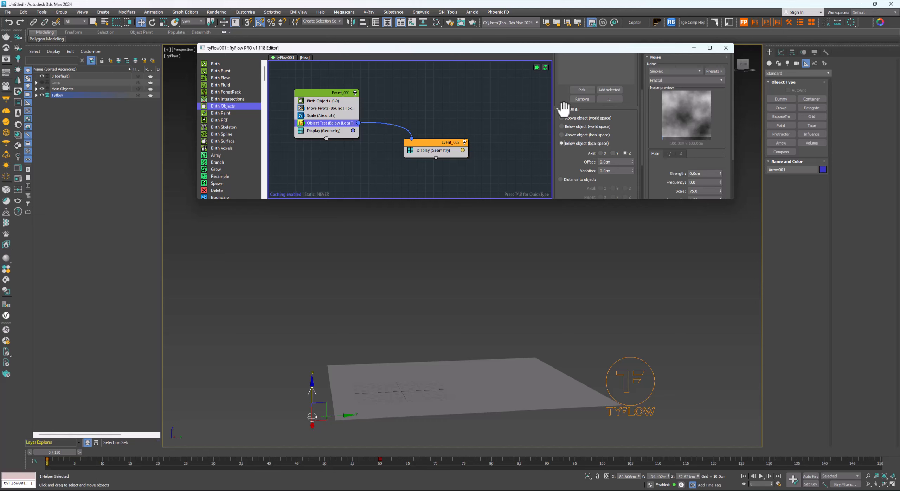
- Check the Arrow helper's local Z axis and add a Speed operator to the second event
scroll(292, 436, up, 3)
middle_drag(331, 397, 338, 381)
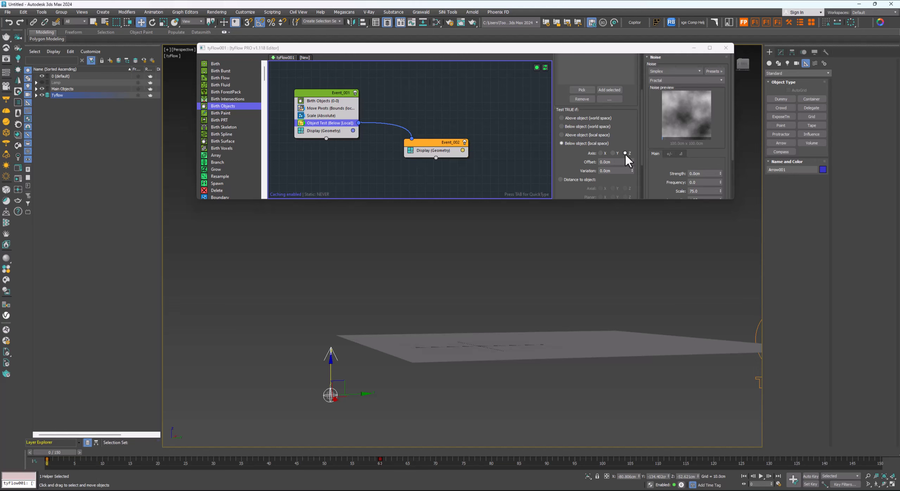
mouse_move(353, 378)
alt+middle_down()
mouse_move(366, 377)
mouse_move(344, 382)
alt+middle_up()
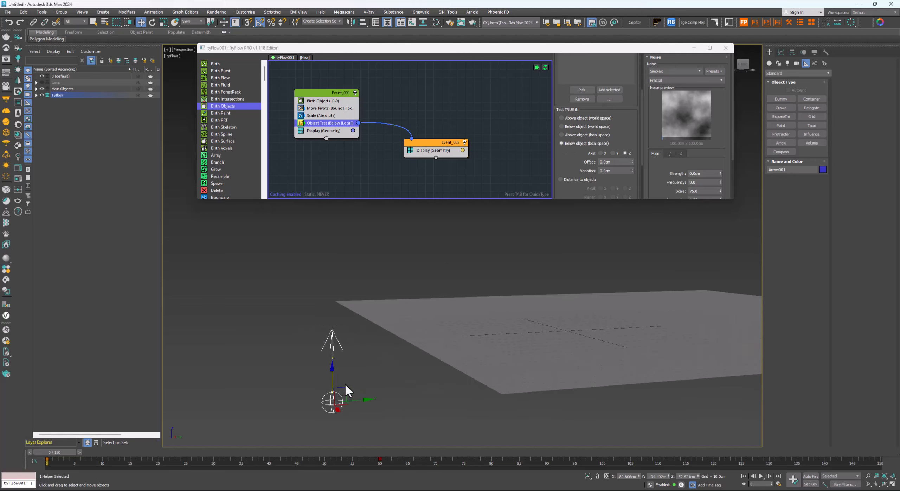
scroll(465, 282, down, 3)
alt+middle_drag(465, 282, 454, 299)
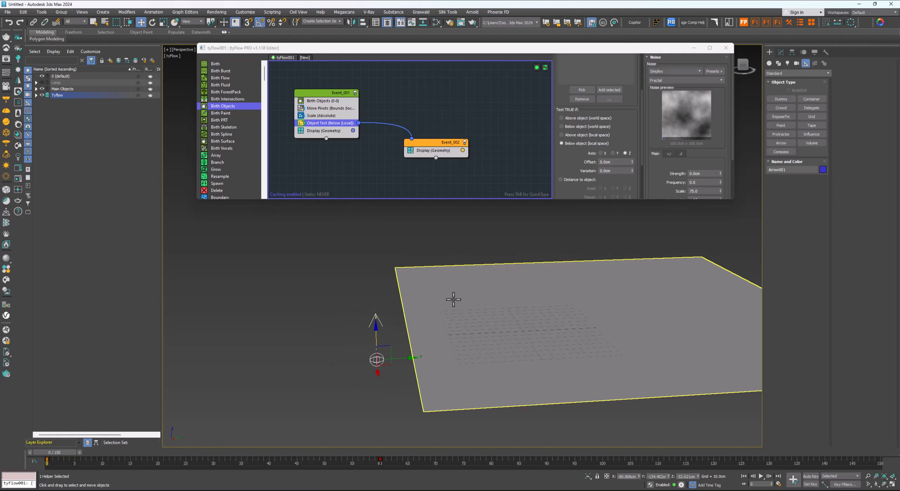
click(438, 149)
key(Tab)
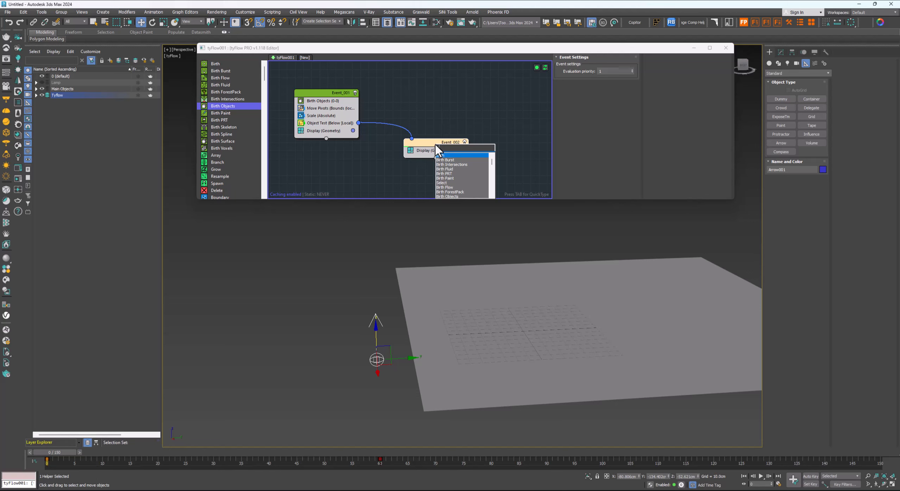
text(speed)
key(Return)
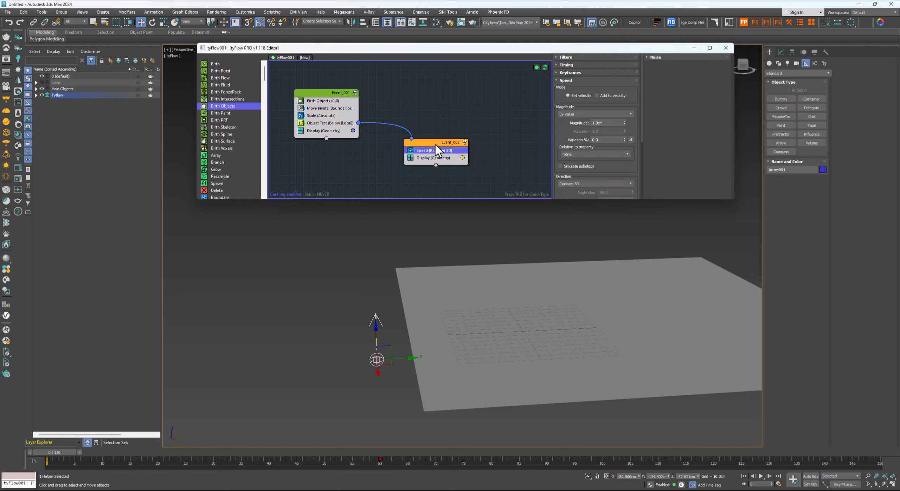
- Set the Speed operator's direction to Along icon arrow
mouse_move(498, 317)
alt+middle_down()
mouse_move(490, 319)
mouse_move(497, 320)
alt+middle_up()
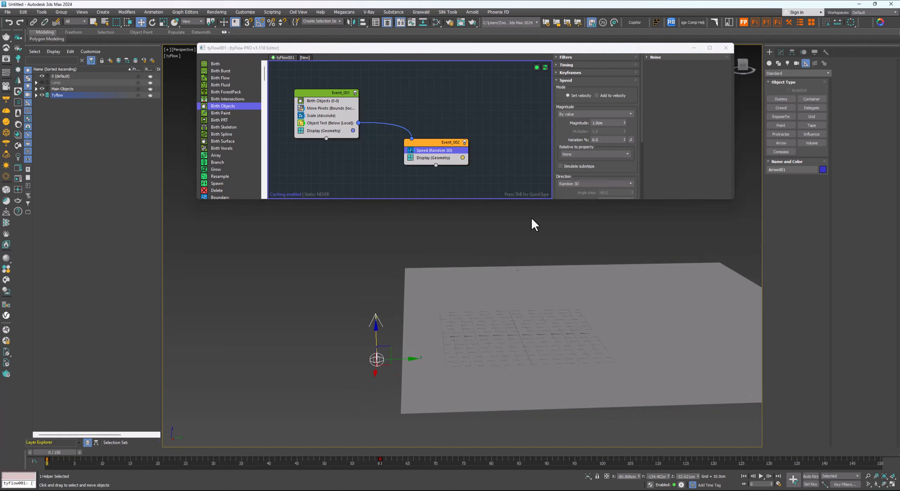
drag(561, 140, 561, 77)
click(572, 120)
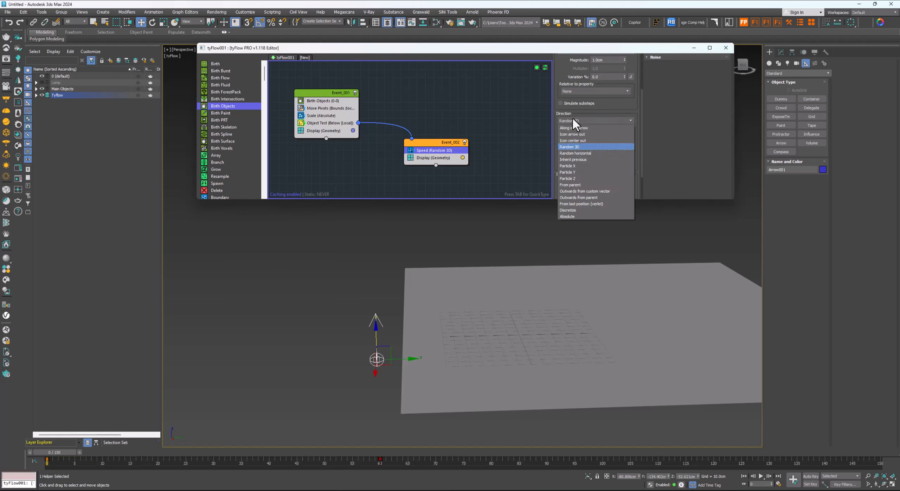
click(572, 128)
scroll(568, 140, down, 1)
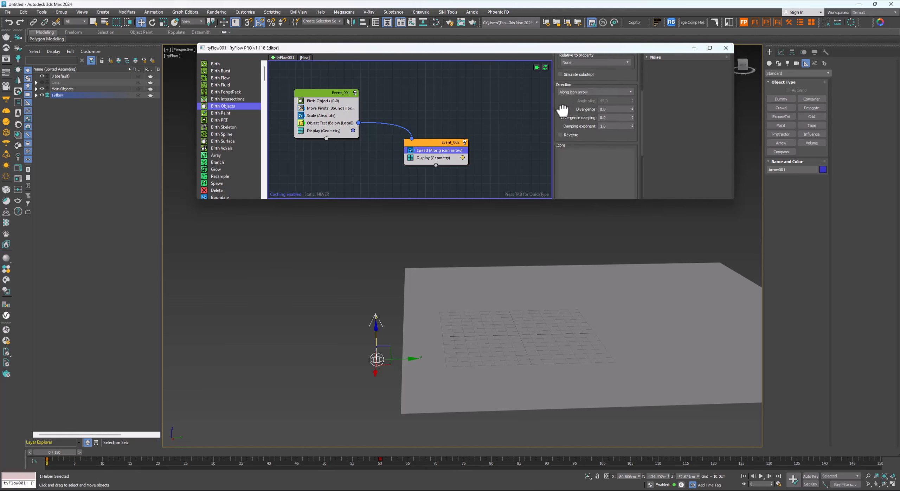
- Create a new direction icon for the Speed operator and test rotating it to see where its arrow points
scroll(592, 140, down, 2)
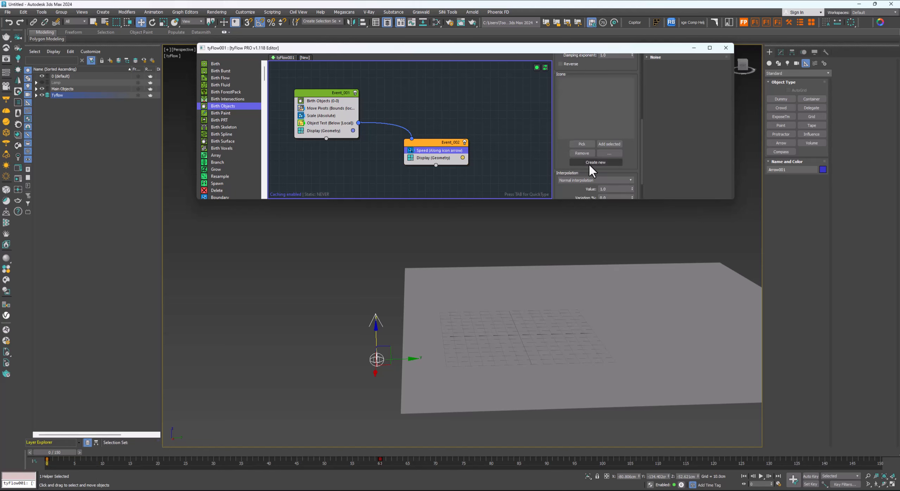
click(588, 163)
alt+middle_drag(541, 336, 525, 311)
key(e)
drag(524, 311, 573, 361)
key(w)
alt+middle_drag(572, 361, 518, 344)
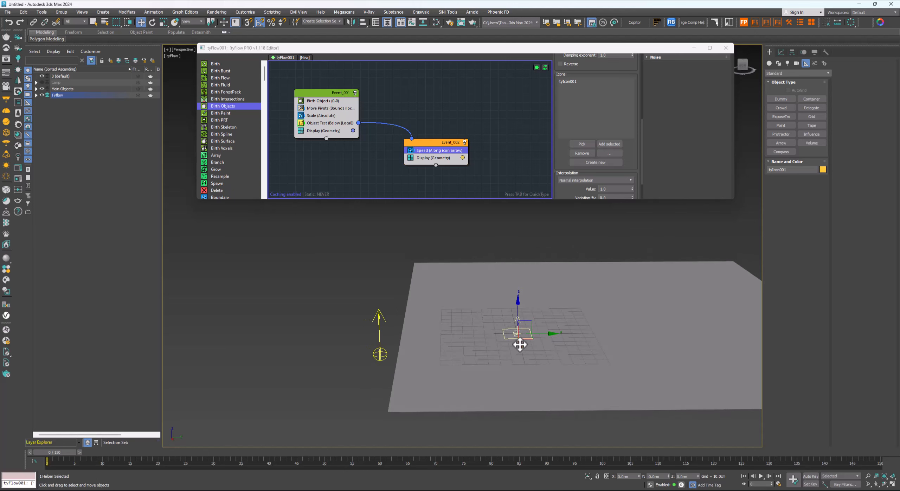
- Enlarge the tyFlow editor and set the Speed operator's magnitude to 5 cm
drag(564, 159, 573, 249)
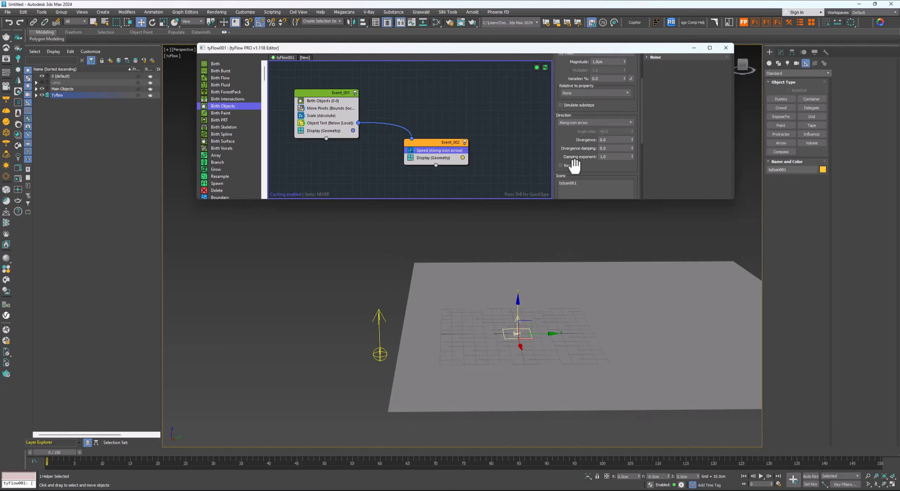
drag(577, 199, 585, 225)
scroll(598, 143, up, 3)
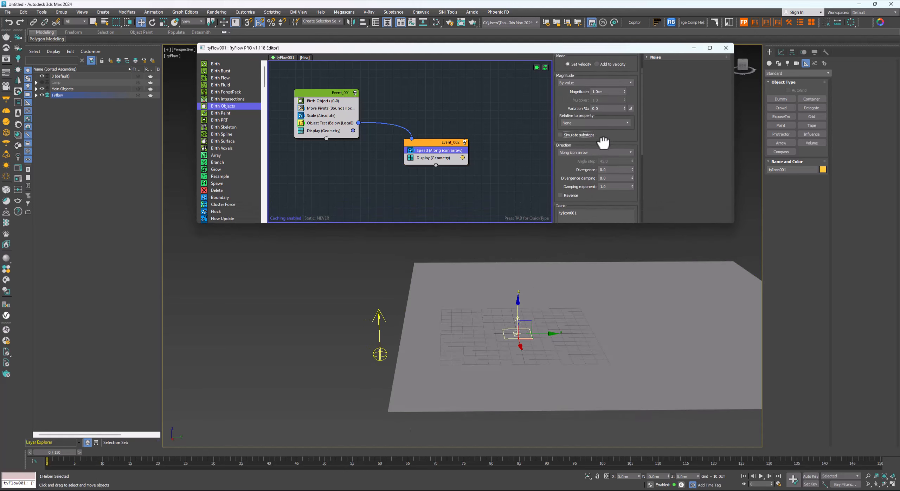
click(606, 124)
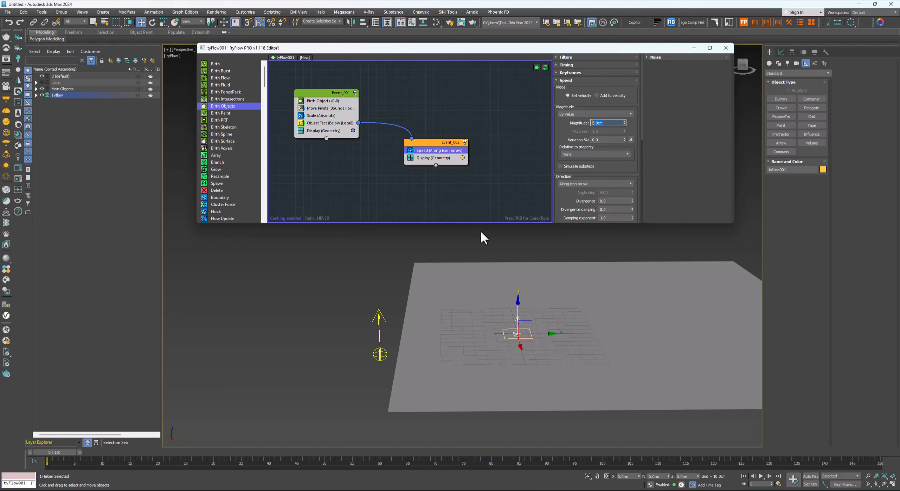
middle_drag(488, 313, 480, 313)
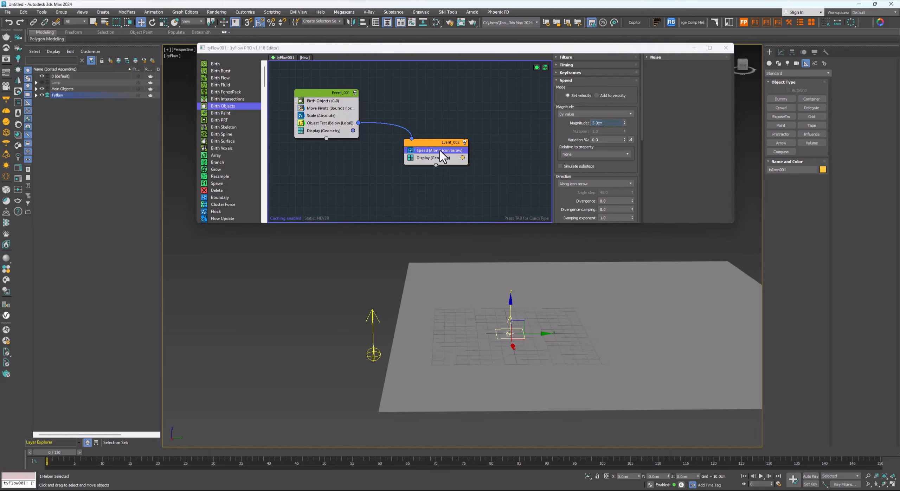
- Add a Scale operator below Speed in the second event and set its mode to Absolute
key(Tab)
text(scale)
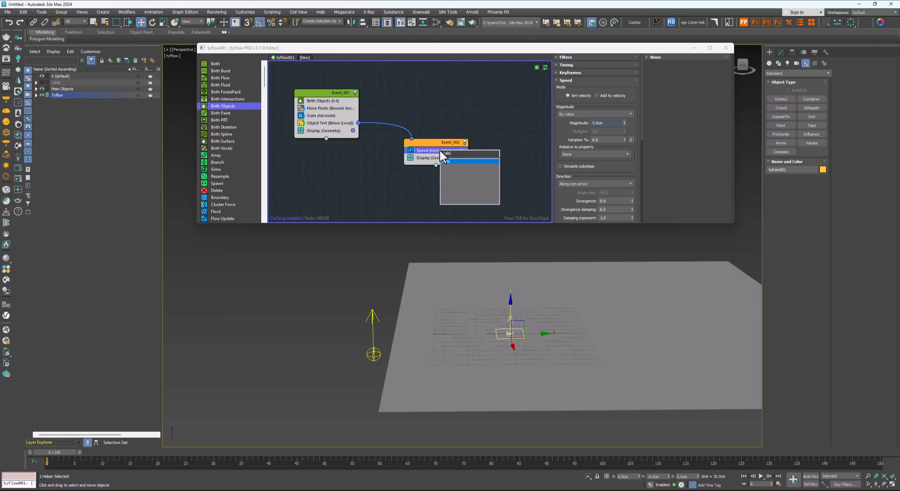
key(Return)
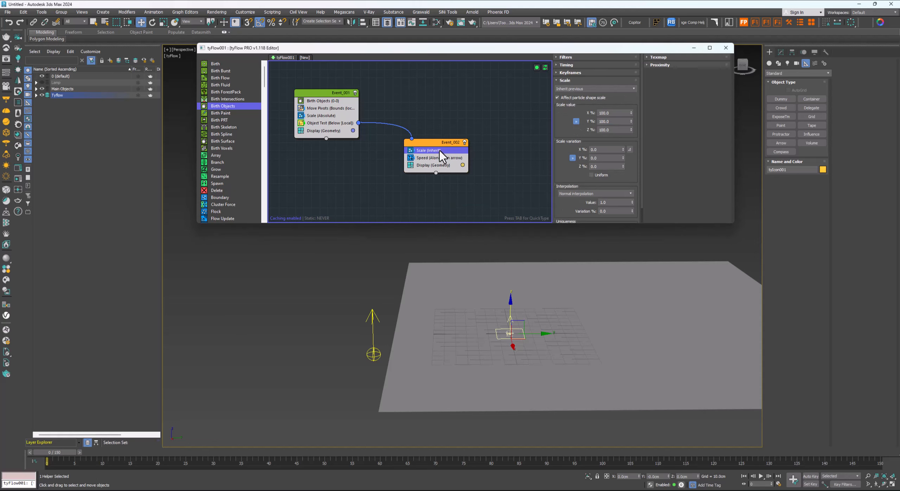
drag(440, 150, 438, 166)
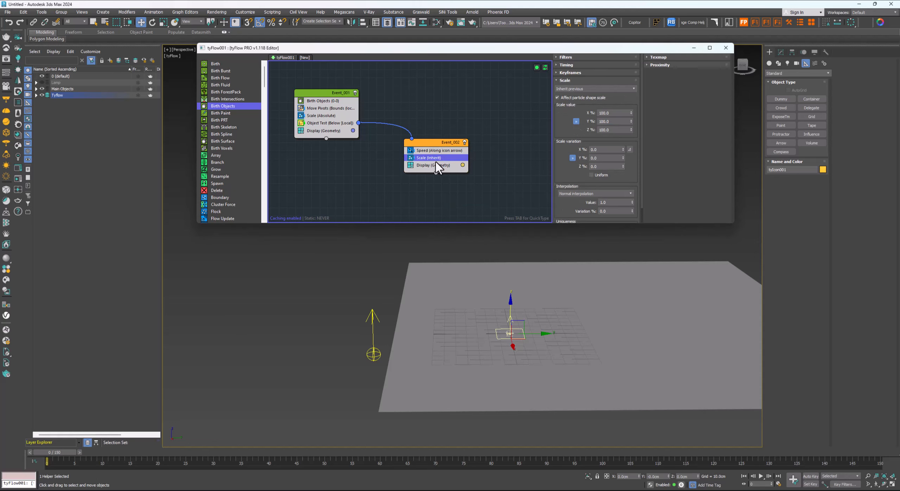
click(578, 89)
click(576, 96)
- Scrub the first frames, move the Arrow helper's end keyframe to frame 90, and return to frame 0
mouse_move(68, 448)
mouse_down()
mouse_move(189, 448)
mouse_move(80, 453)
mouse_up()
key(w)
scroll(515, 347, down, 3)
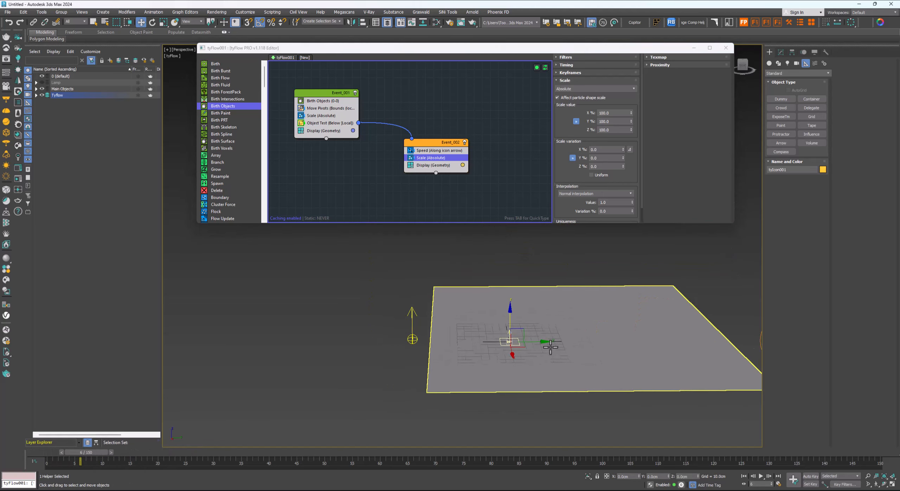
alt+middle_drag(515, 347, 494, 356)
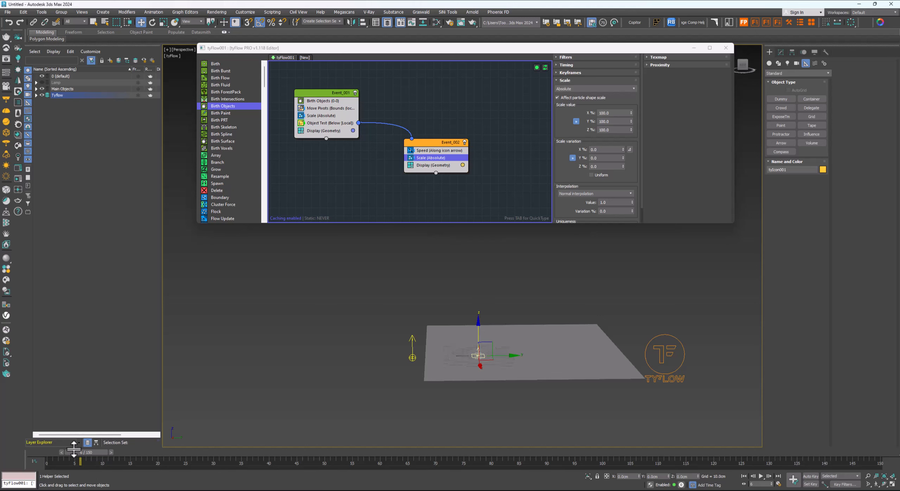
drag(88, 452, 80, 475)
key(w)
click(419, 354)
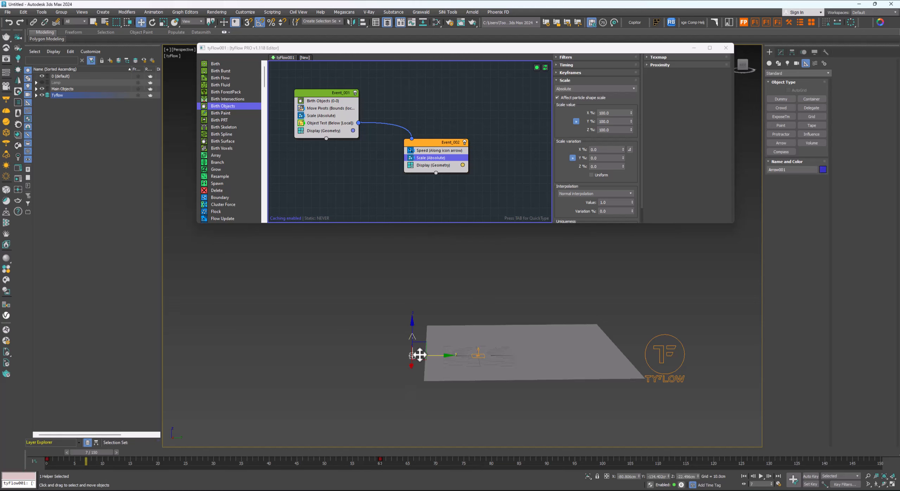
drag(380, 459, 547, 458)
drag(100, 452, 61, 474)
key(w)
- Set the second event's Scale operator to an interpolation value of 0.3 and its timing to Continuous
middle_drag(427, 361, 416, 370)
scroll(436, 348, up, 3)
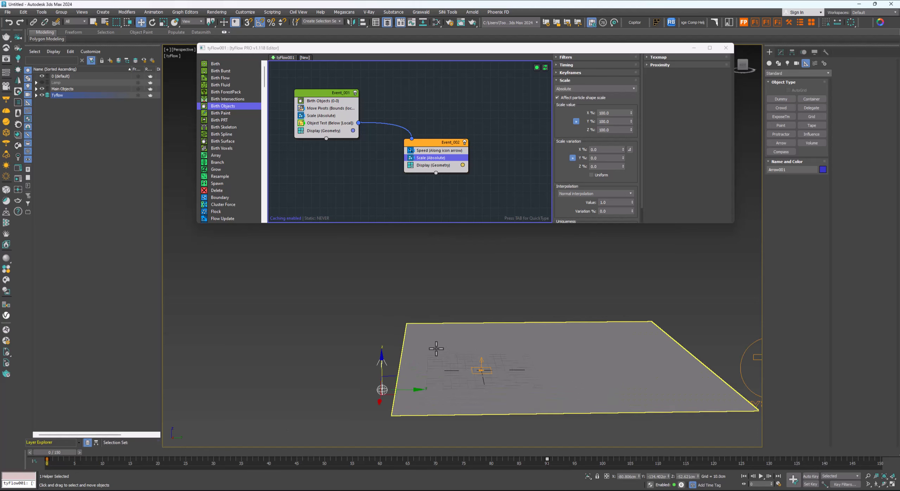
middle_drag(492, 319, 474, 310)
drag(571, 199, 566, 160)
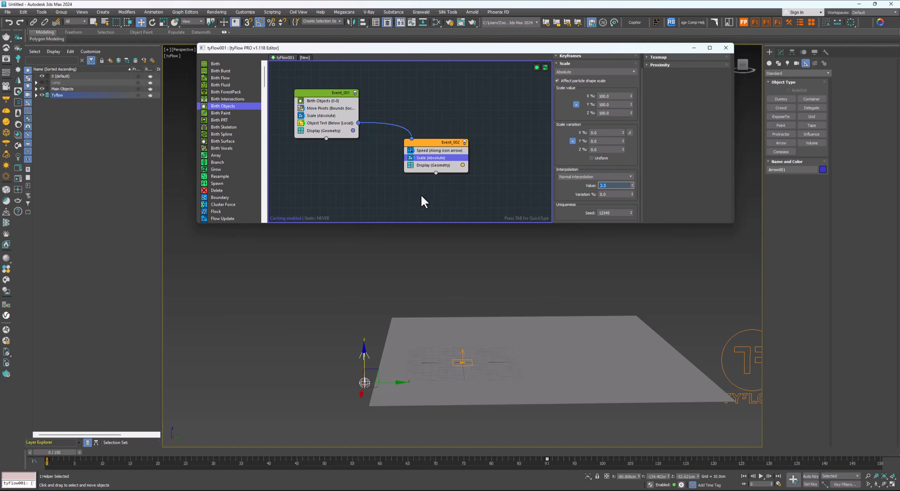
right_click(429, 164)
mouse_move(448, 190)
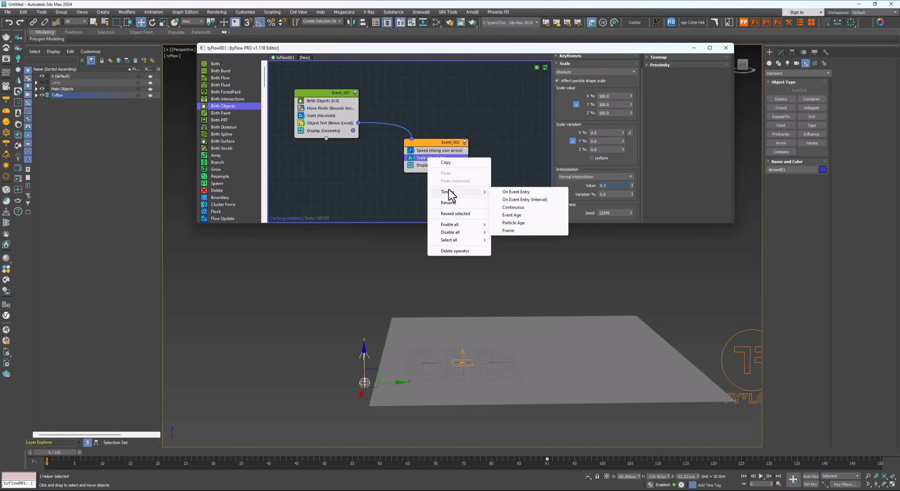
click(517, 207)
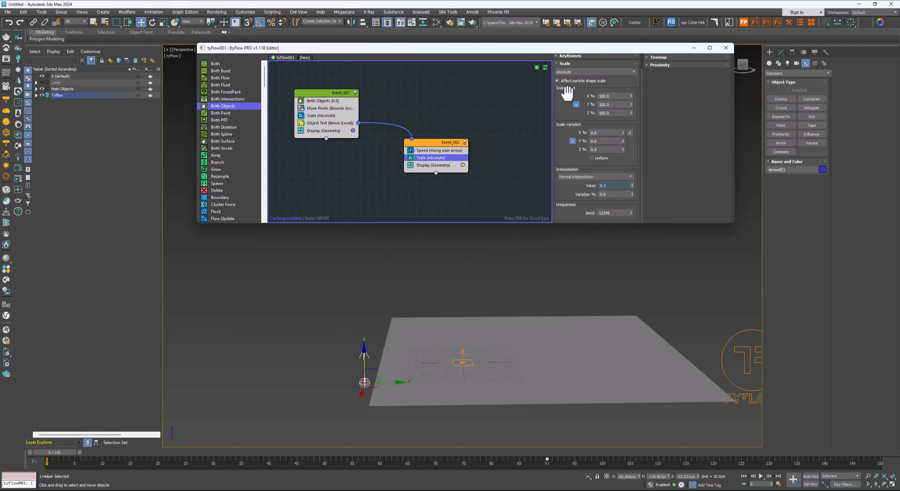
drag(567, 93, 572, 144)
click(565, 64)
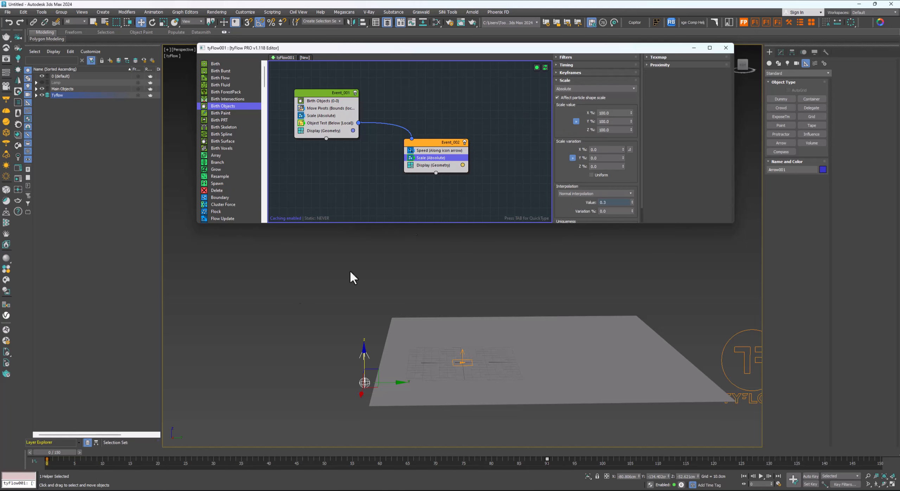
- Scrub into the popup and try interpolation values of 0.5 and 0.2 on the second Scale operator
drag(68, 455, 186, 454)
key(w)
double_click(606, 202)
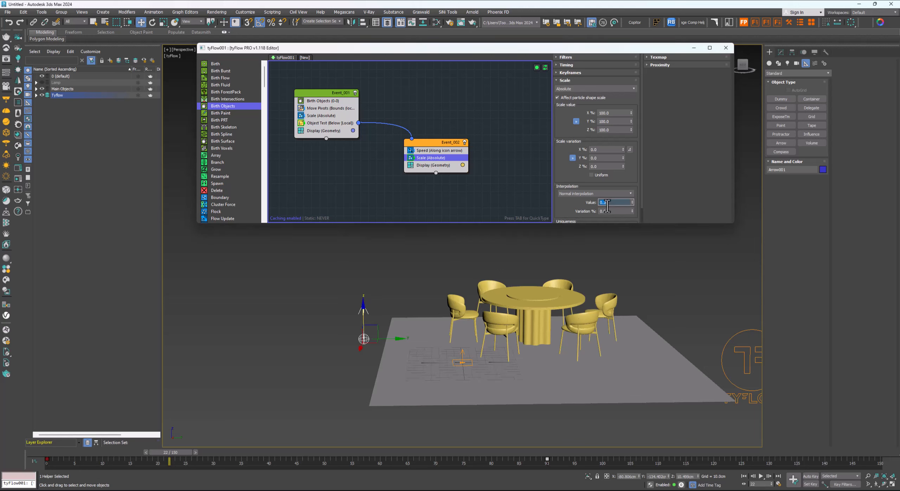
text(.5)
key(Return)
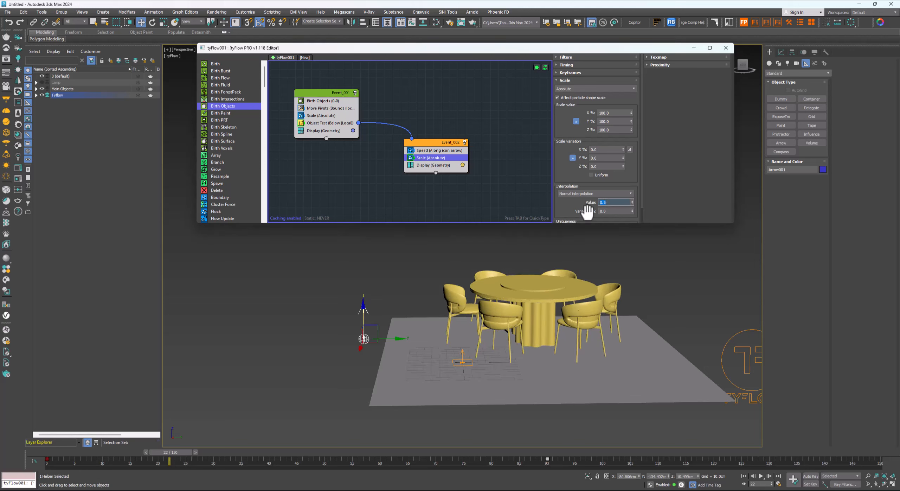
mouse_move(180, 452)
mouse_down()
mouse_move(243, 447)
mouse_move(125, 452)
mouse_move(200, 450)
mouse_move(176, 451)
mouse_up()
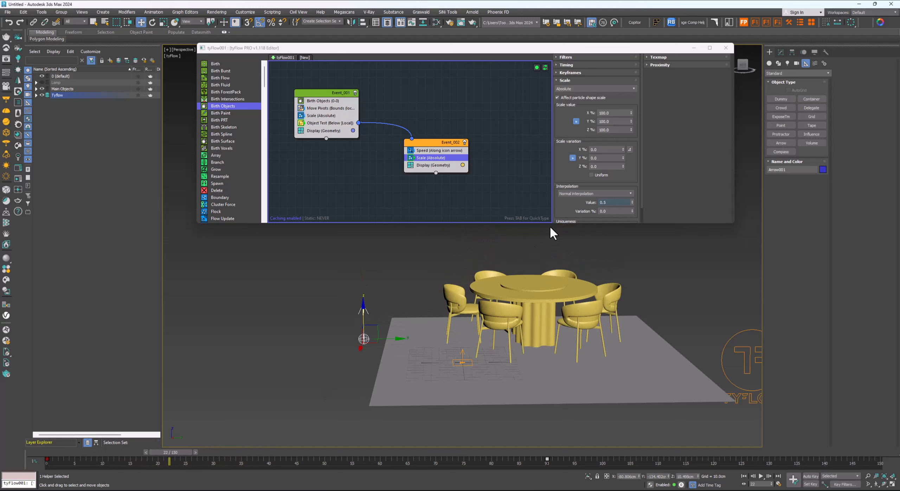
click(610, 204)
text(.2)
key(Return)
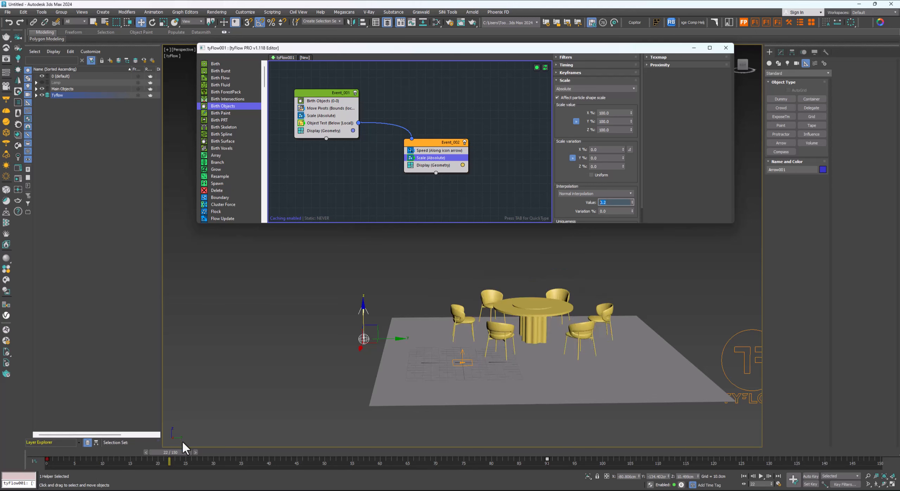
- Advance to frame 30 and set the second Scale operator's interpolation value to 0.3
drag(179, 452, 218, 453)
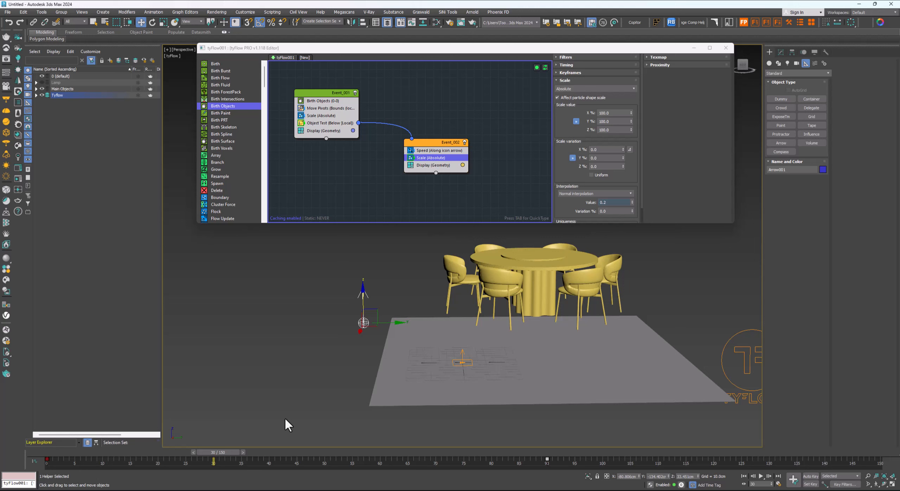
double_click(611, 203)
text(0.3)
key(Return)
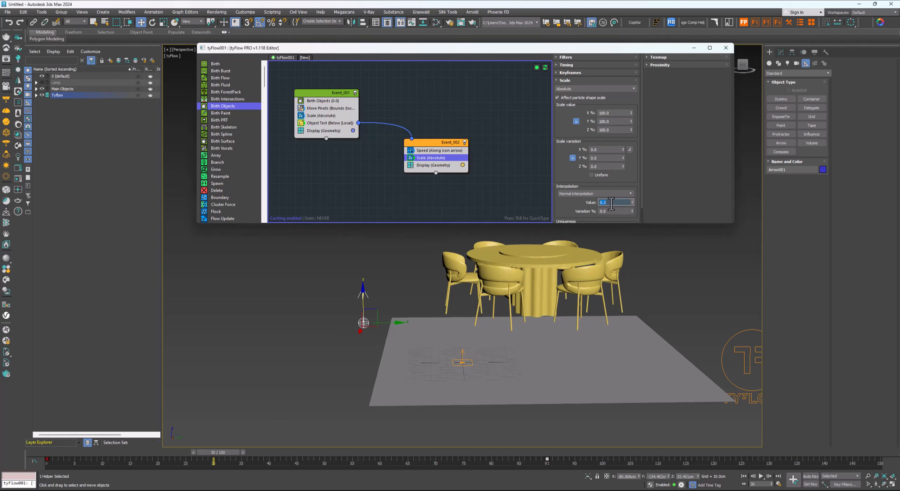
- Set the second Scale operator's interpolation variation to 50% and scrub the popup to compare the chairs' growth
click(611, 211)
text(40)
key(Return)
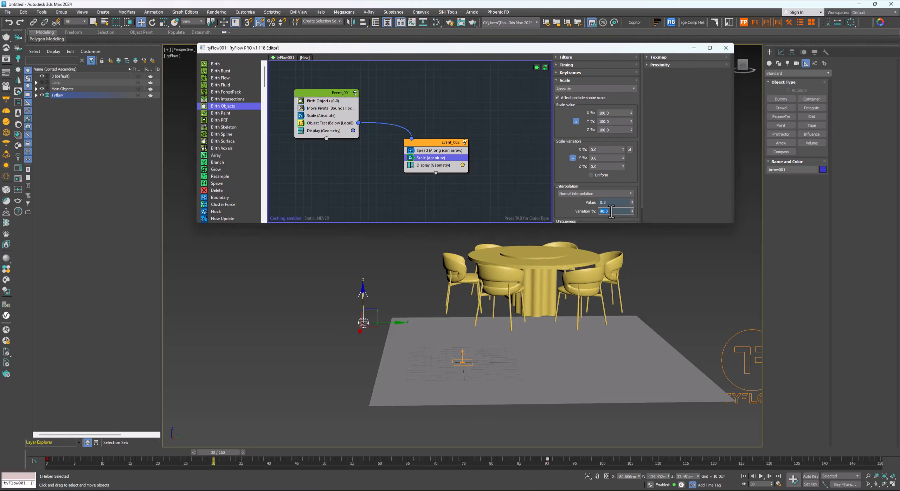
text(50)
key(Return)
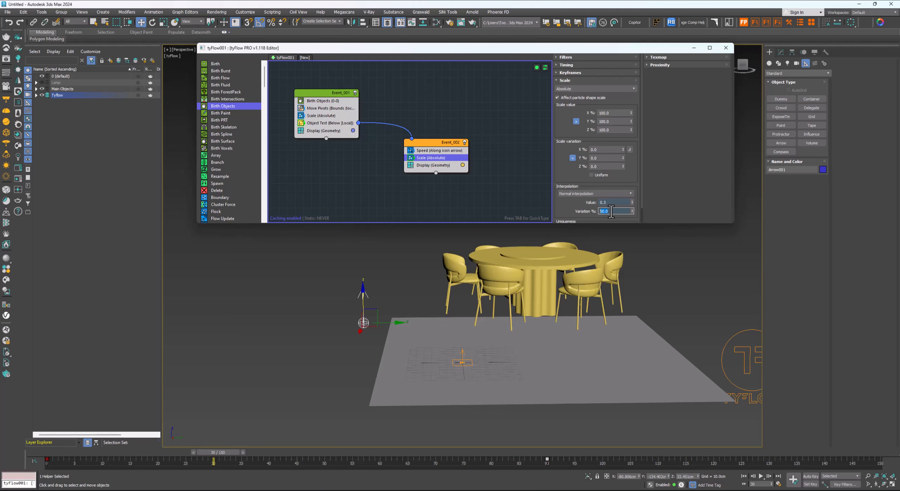
drag(206, 453, 179, 453)
key(w)
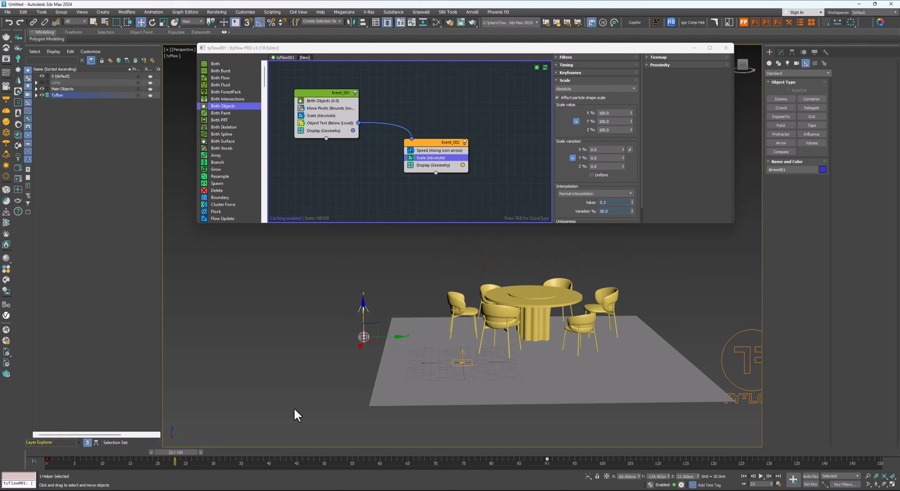
- Set the second Scale operator's interpolation value to 0.4 and scrub the popup again
click(609, 202)
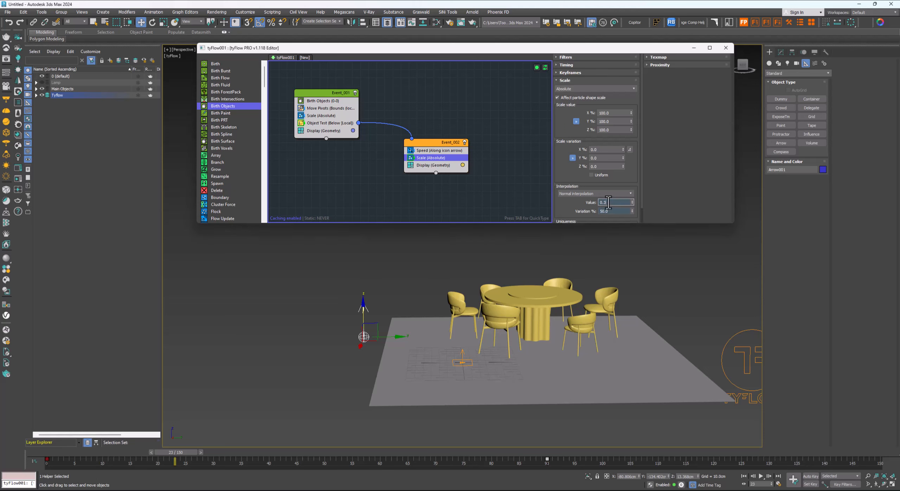
text(.4)
key(Return)
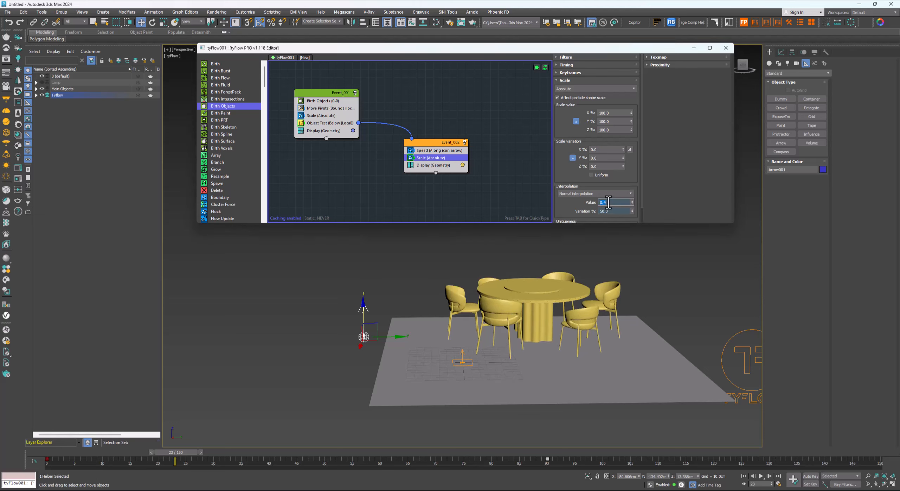
mouse_move(185, 450)
mouse_down()
mouse_move(135, 455)
mouse_move(278, 447)
mouse_move(82, 457)
mouse_move(250, 452)
mouse_move(180, 453)
mouse_up()
- Add a PhysX Shape operator below Scale in the second event and scrub the simulation from the start
key(Tab)
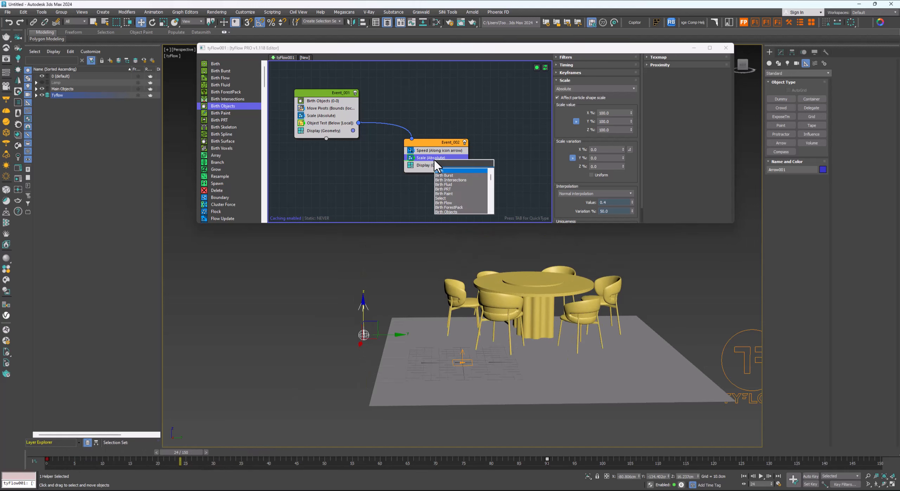
text(sha)
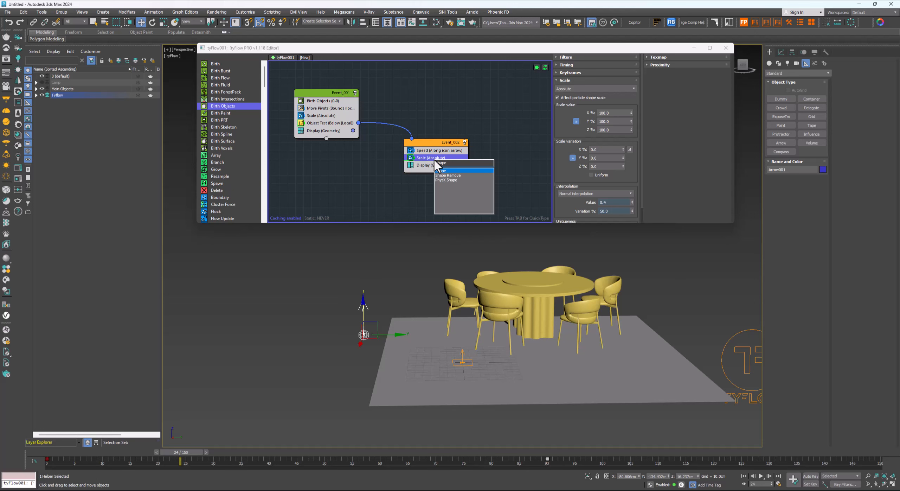
text(pe)
key(Return)
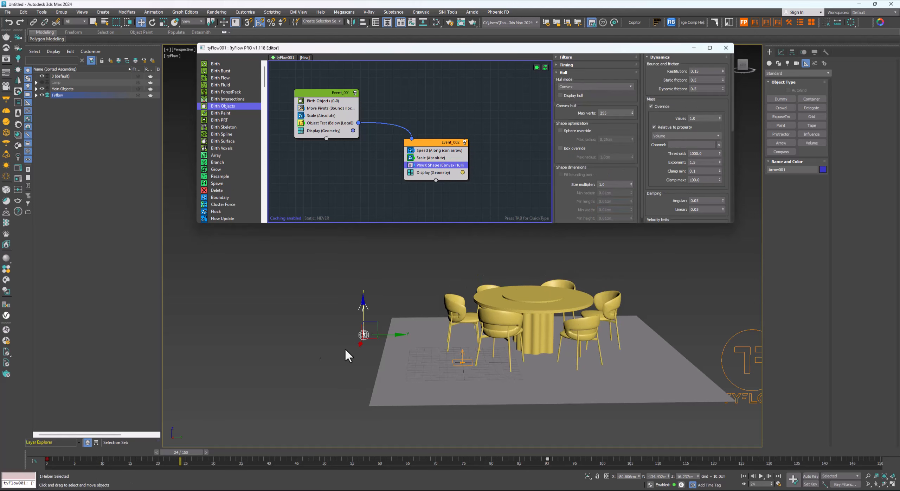
drag(180, 459, 59, 456)
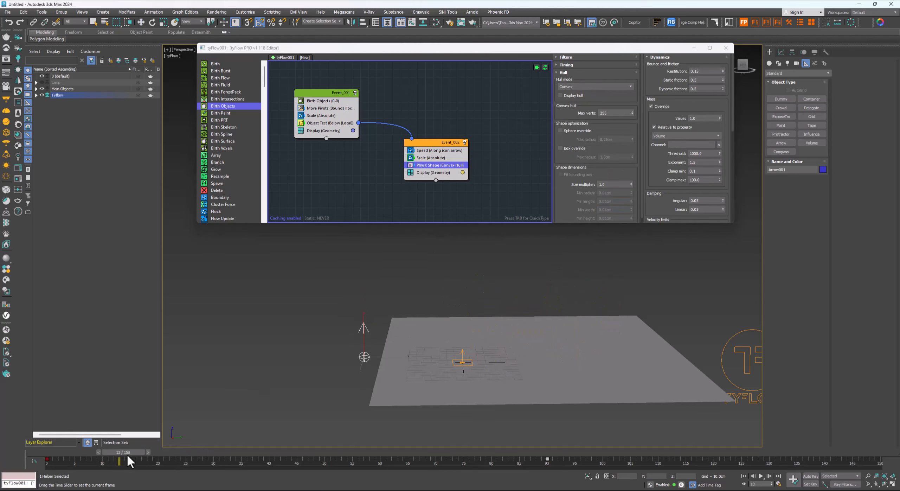
drag(127, 455, 216, 451)
key(w)
- Set the Speed operator's magnitude to 10 cm and play the animation from frame 0
click(435, 150)
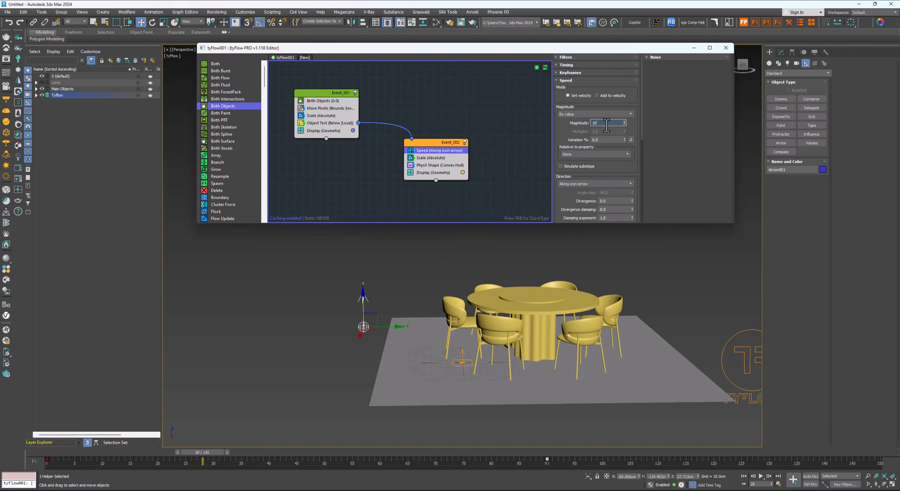
key(Return)
drag(212, 449, 53, 455)
key(w)
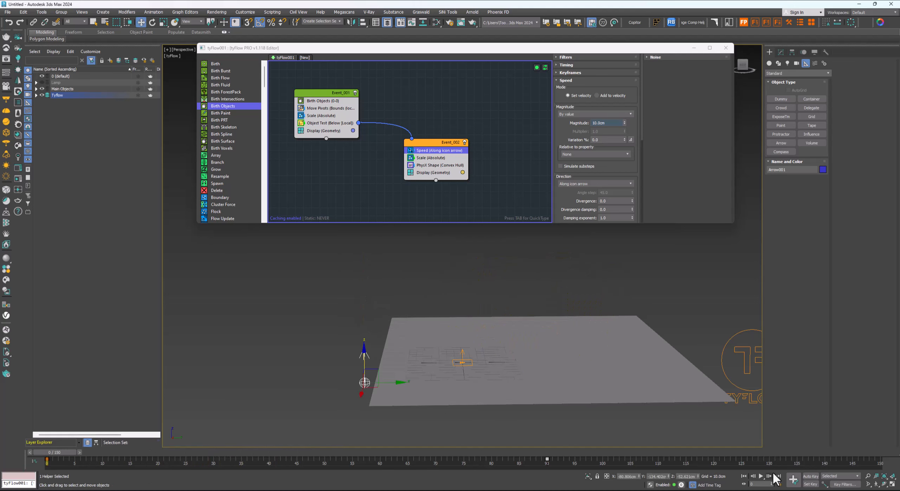
click(761, 476)
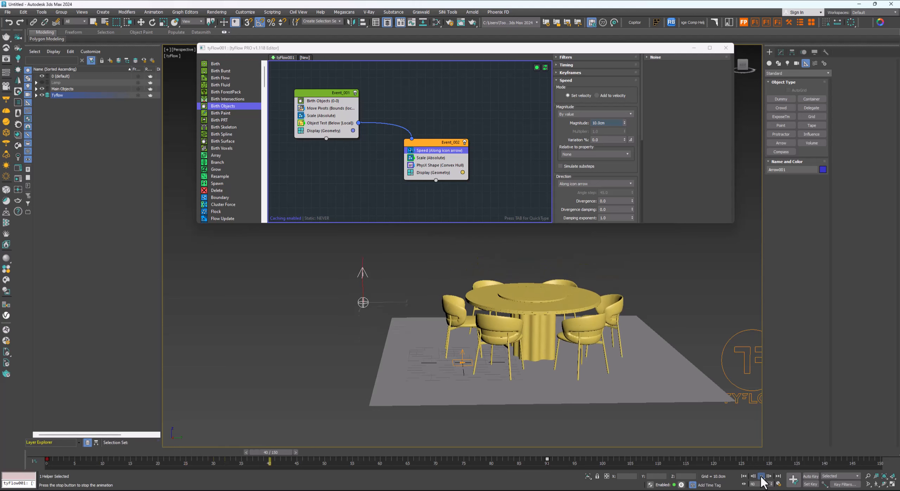
- Set the PhysX Shape operator's restitution to 0.5 in the second event and scrub the timeline to compare the bounce
click(760, 476)
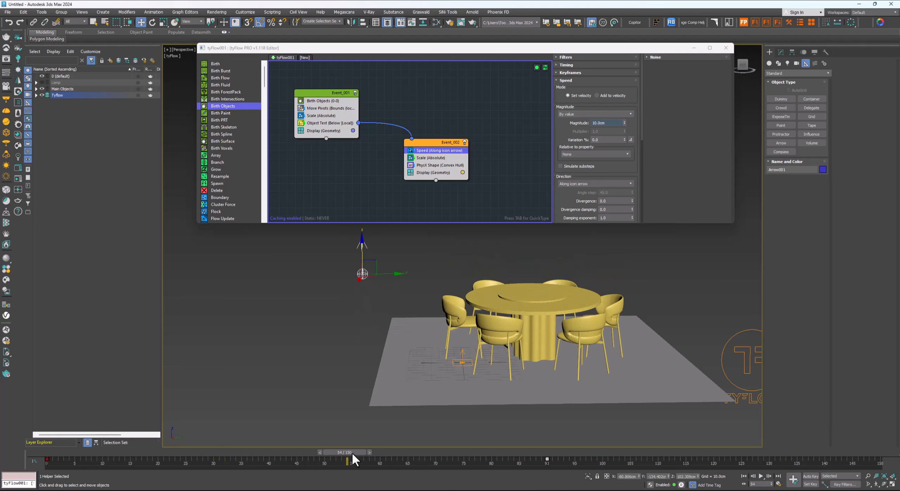
drag(352, 454, 202, 454)
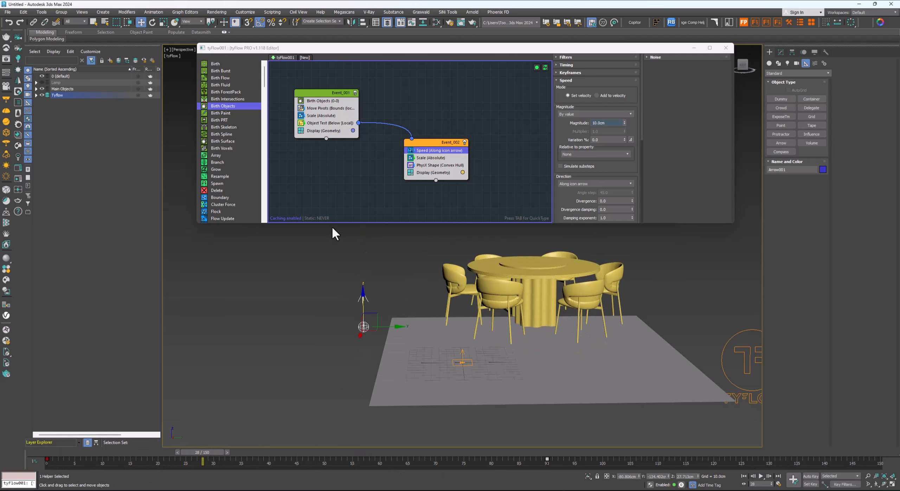
click(445, 165)
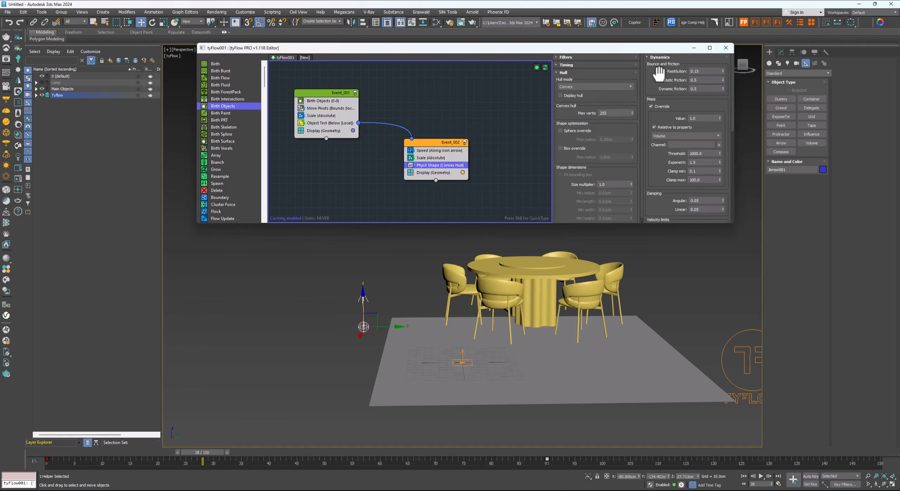
click(701, 72)
drag(212, 452, 311, 454)
key(w)
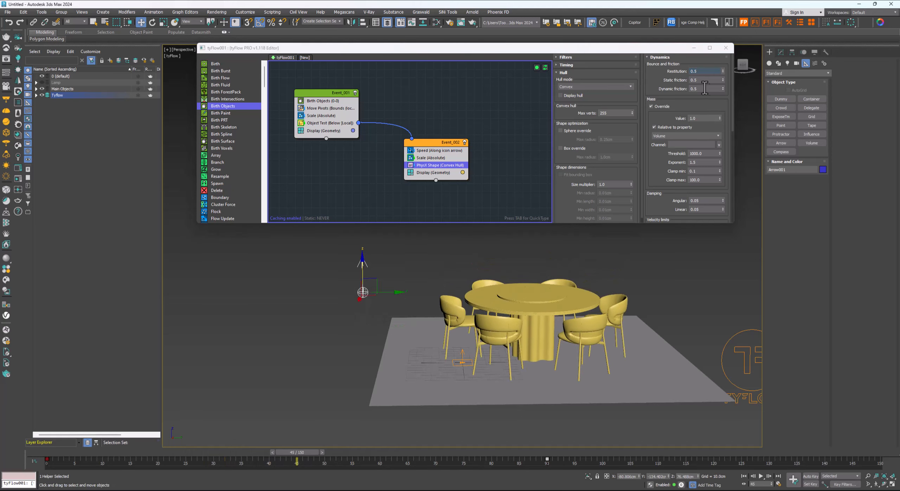
- Try a restitution of 1.0 on the PhysX Shape operator and play the simulation from frame 0
click(702, 71)
text(1.0)
key(Return)
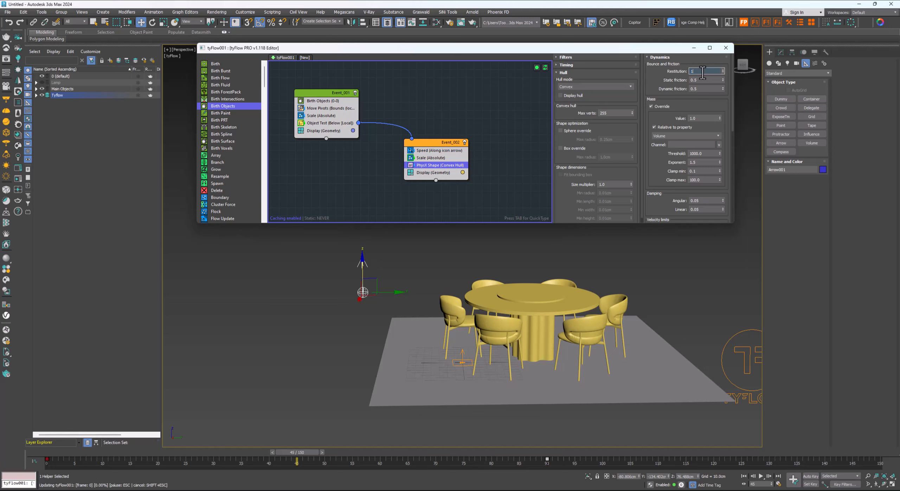
drag(300, 453, 52, 454)
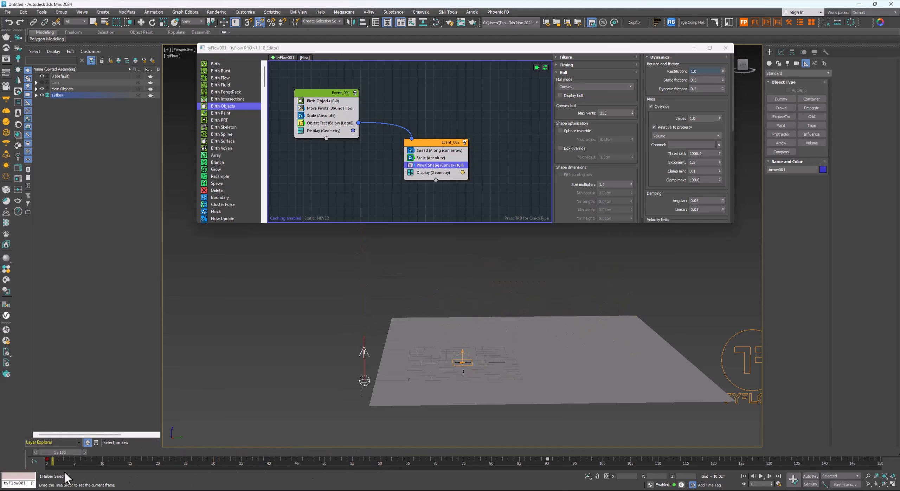
key(Home)
key(w)
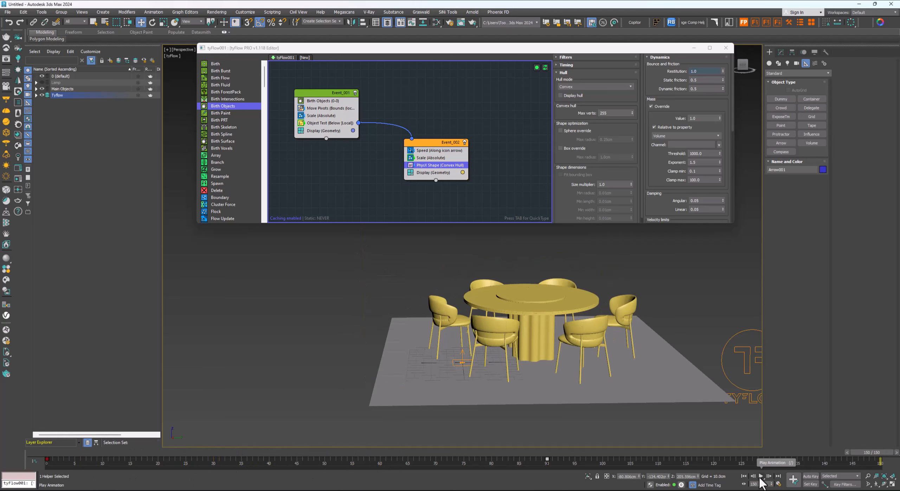
click(760, 475)
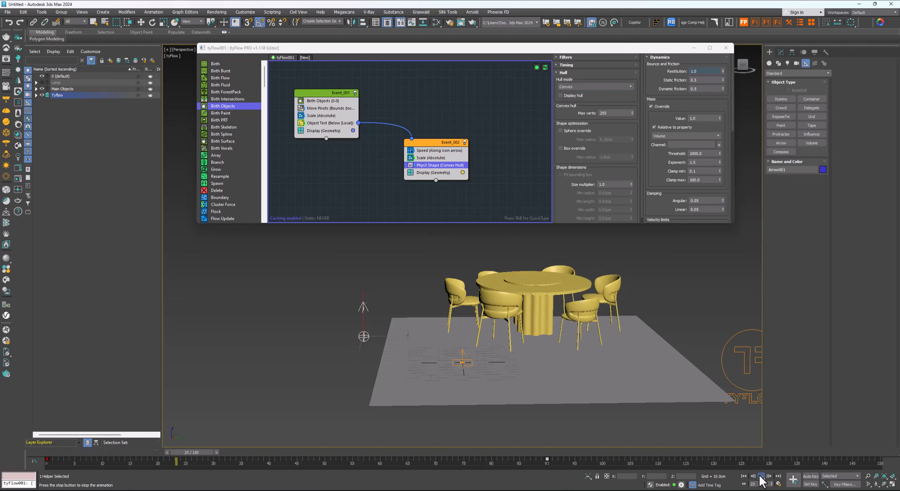
click(760, 476)
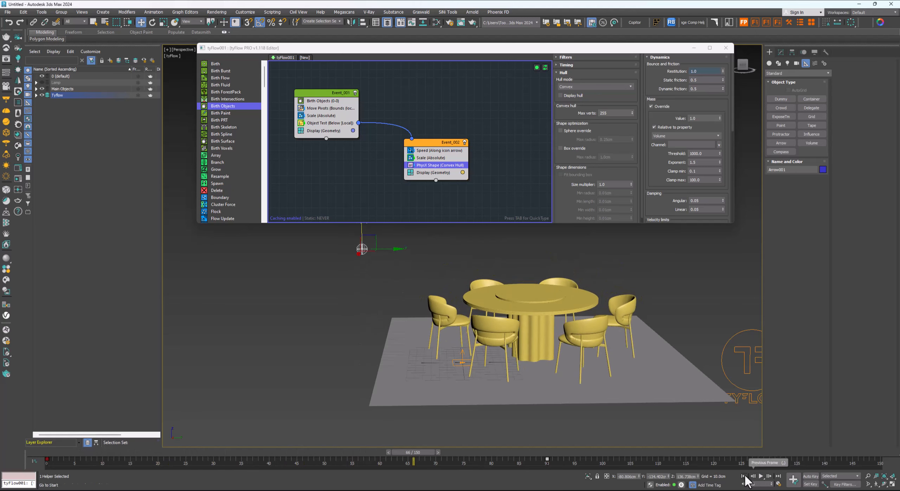
- Set the PhysX Shape operator's restitution back to 0.5, replay the animation from frame 0 and scrub through the popup
click(699, 71)
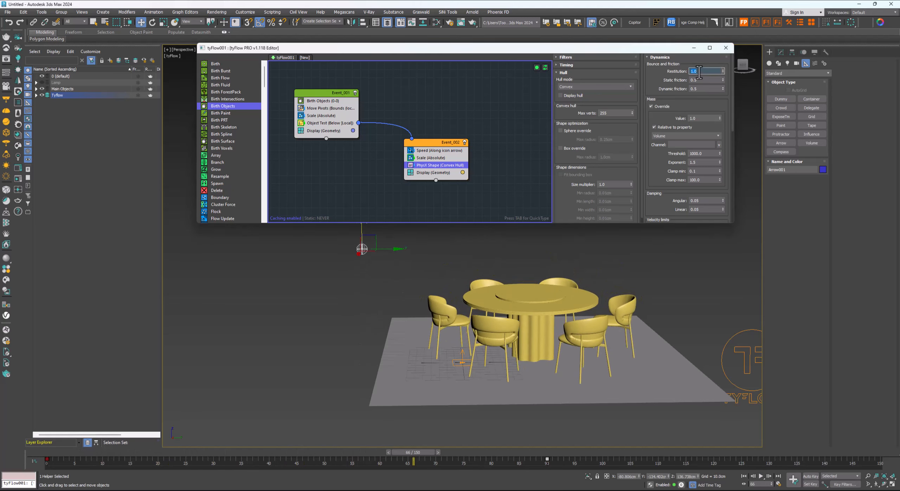
text(0.5)
key(Return)
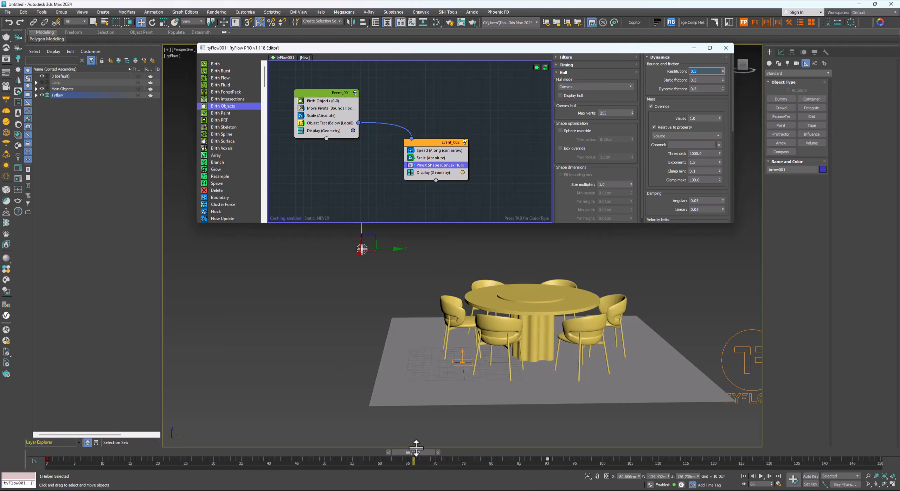
drag(416, 447, 57, 478)
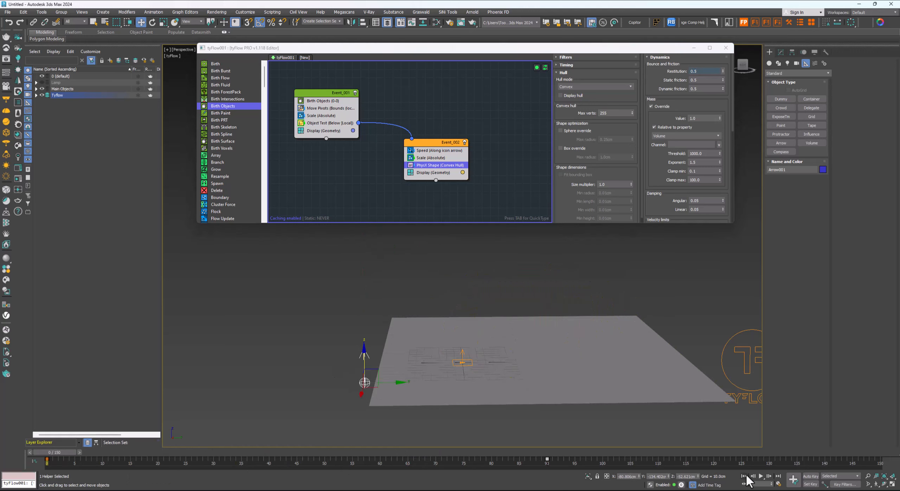
click(761, 476)
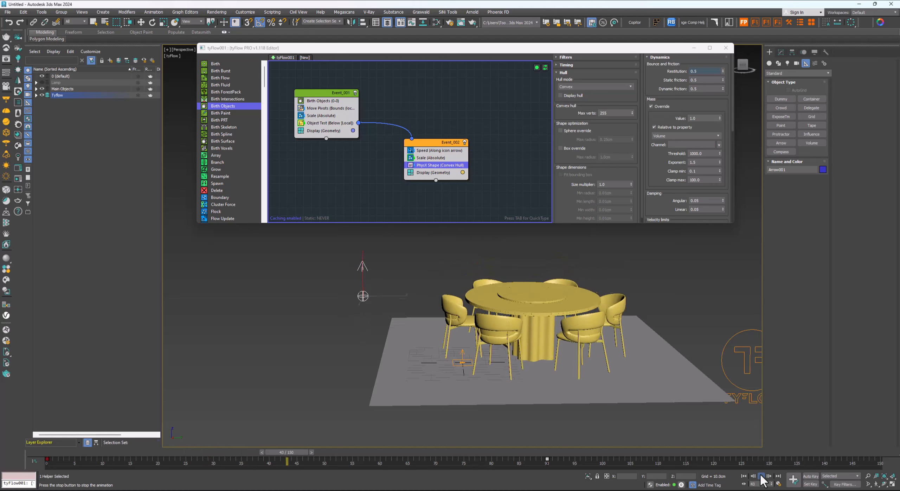
click(760, 475)
drag(406, 451, 224, 460)
key(w)
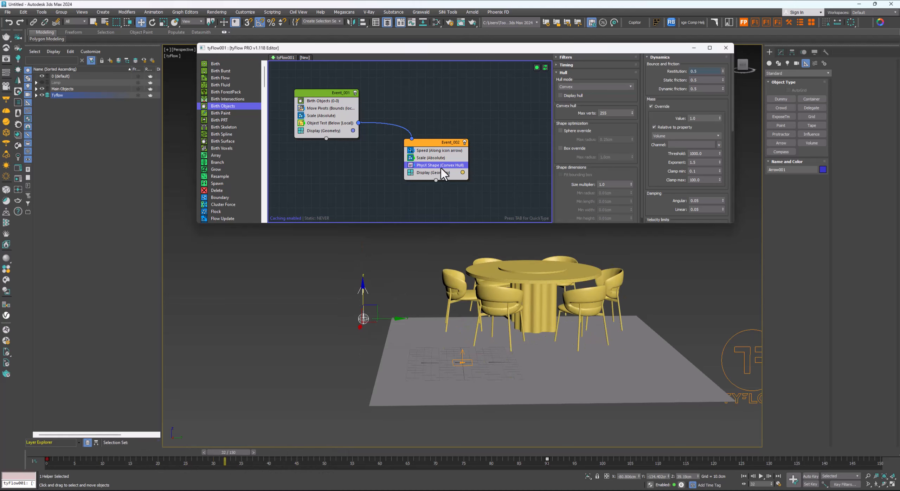
- Add a PhysX Collision operator below PhysX Shape in the second event, with the Ground object as its collider
key(Tab)
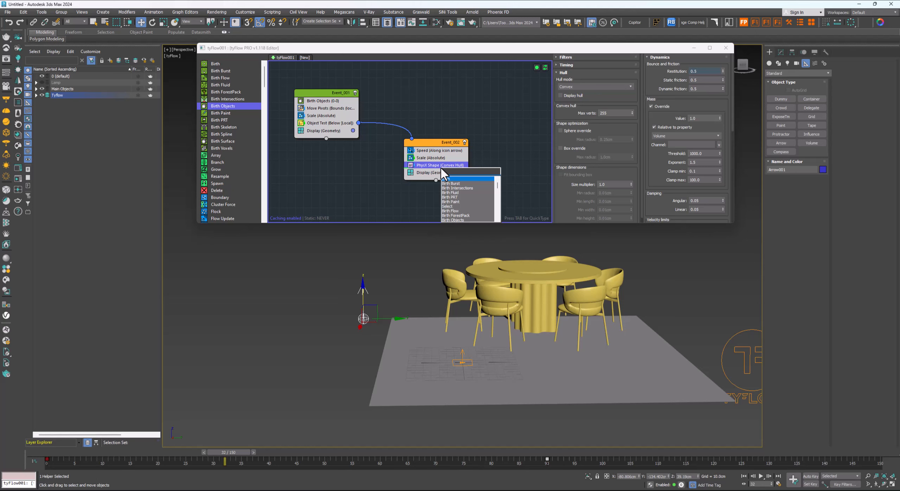
text(col)
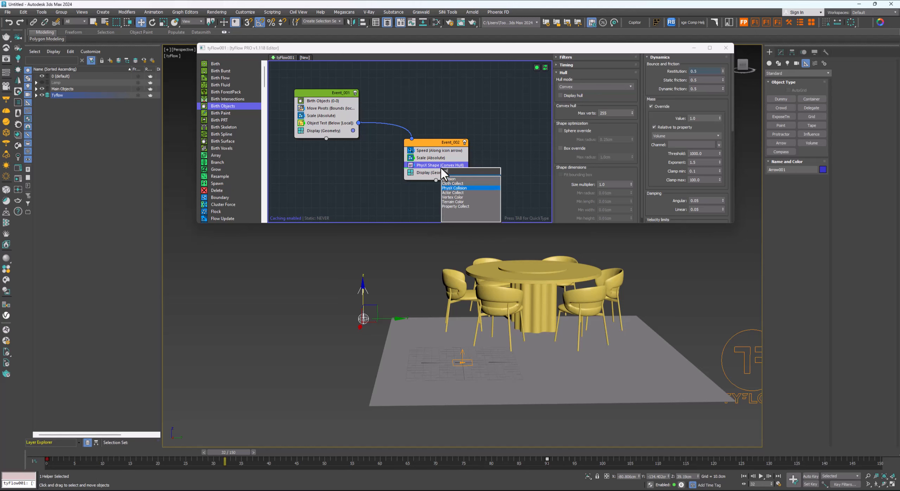
key(Return)
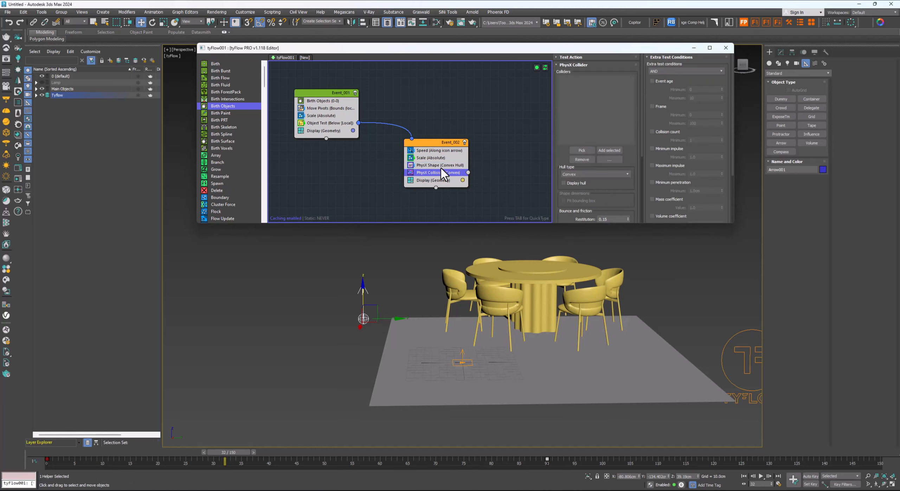
click(591, 153)
click(541, 350)
middle_drag(514, 301, 499, 295)
- Play the animation from frame 0 and scrub back through the furniture's landing to check the ground collision
drag(240, 458, 67, 470)
key(w)
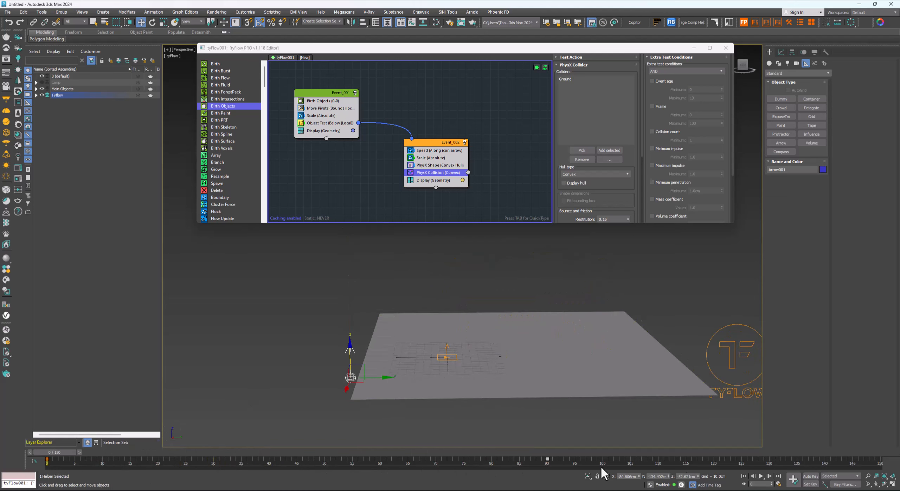
click(761, 476)
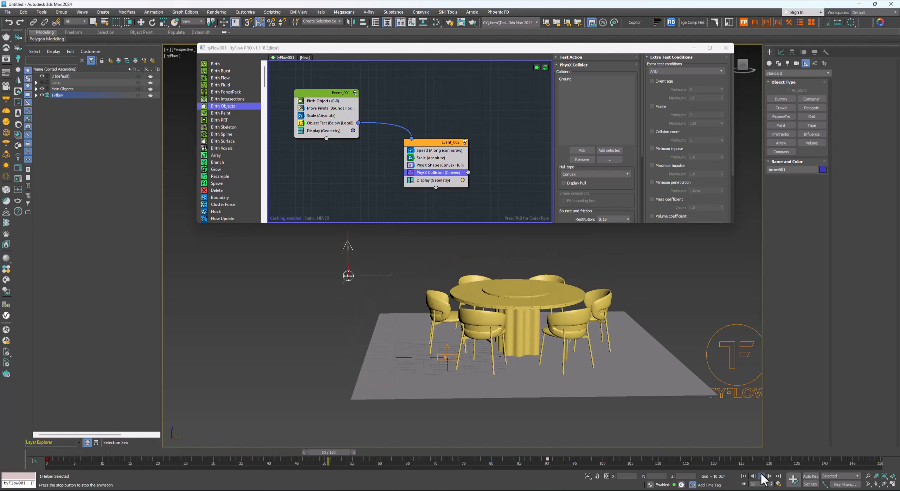
click(761, 476)
drag(376, 457, 258, 457)
- Expand the Main Objects layer and unhide Flower00 and Flower01
scroll(437, 357, down, 3)
alt+middle_drag(437, 357, 459, 331)
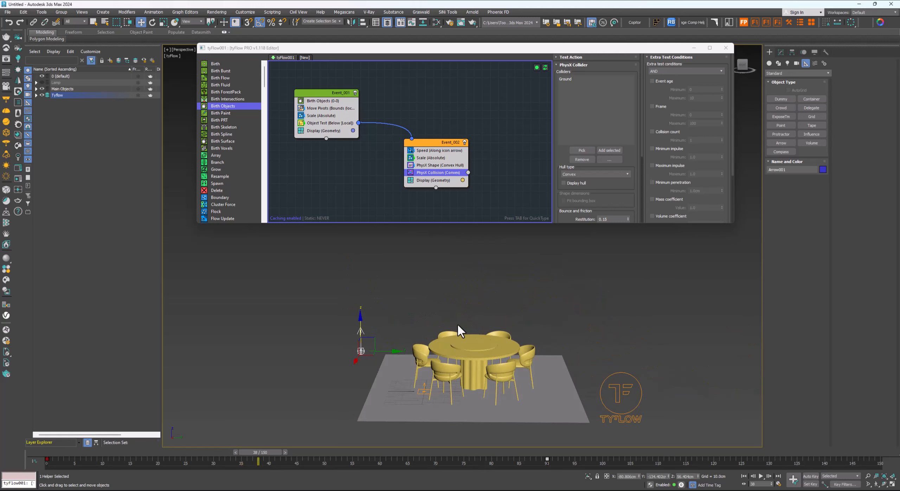
click(36, 89)
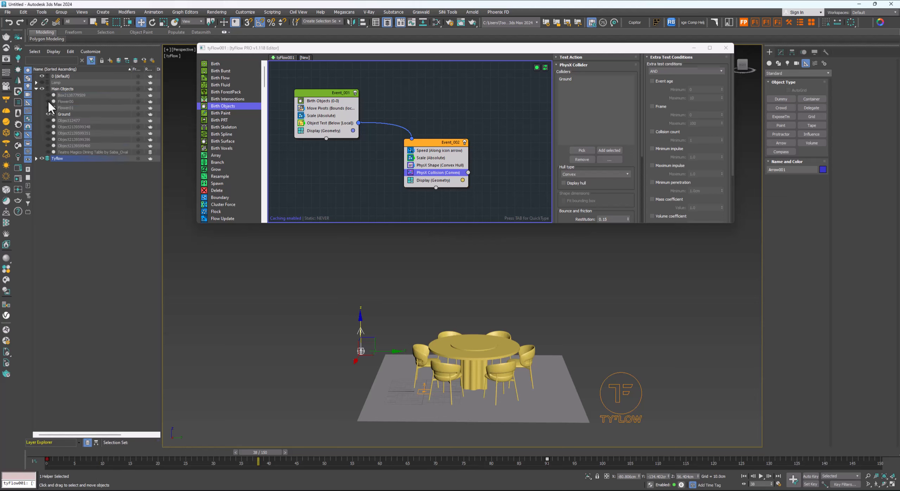
click(49, 101)
click(48, 108)
alt+middle_drag(460, 327, 475, 299)
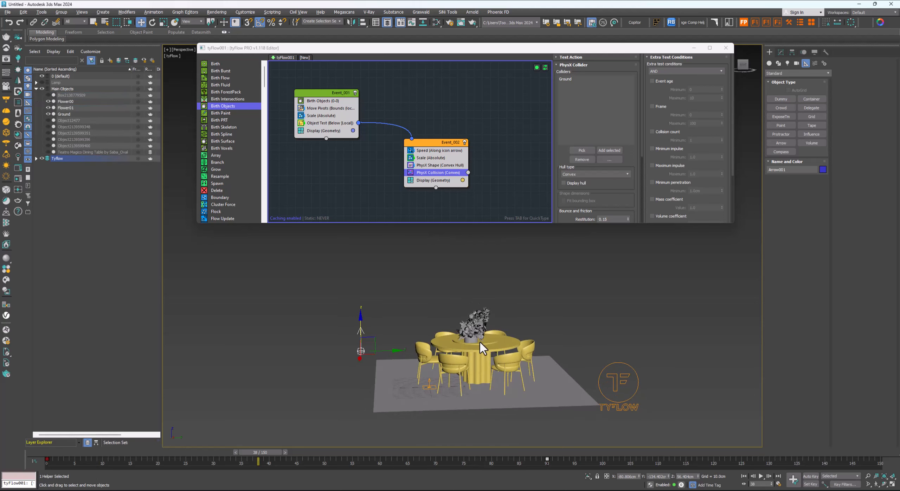
- Examine how the flower pots sit on the tabletop from several angles and at different frames of the popup
scroll(480, 342, up, 3)
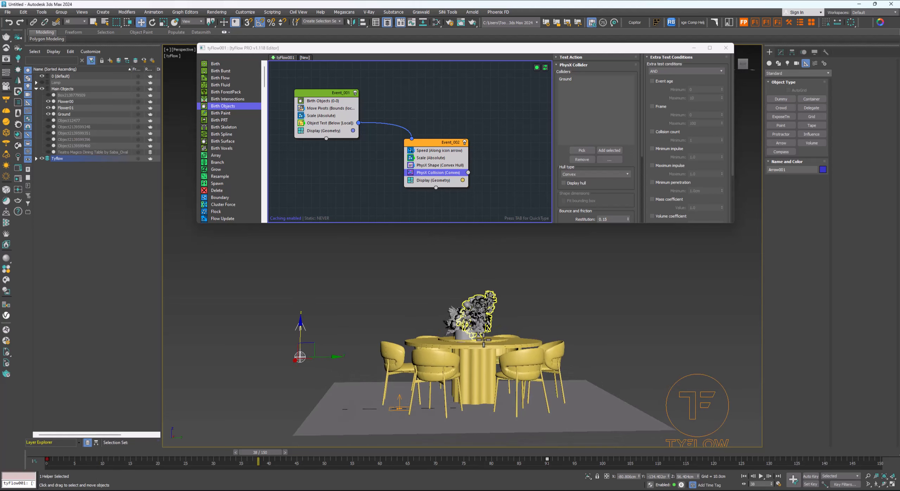
scroll(483, 339, up, 6)
scroll(486, 345, down, 7)
alt+middle_drag(479, 350, 471, 342)
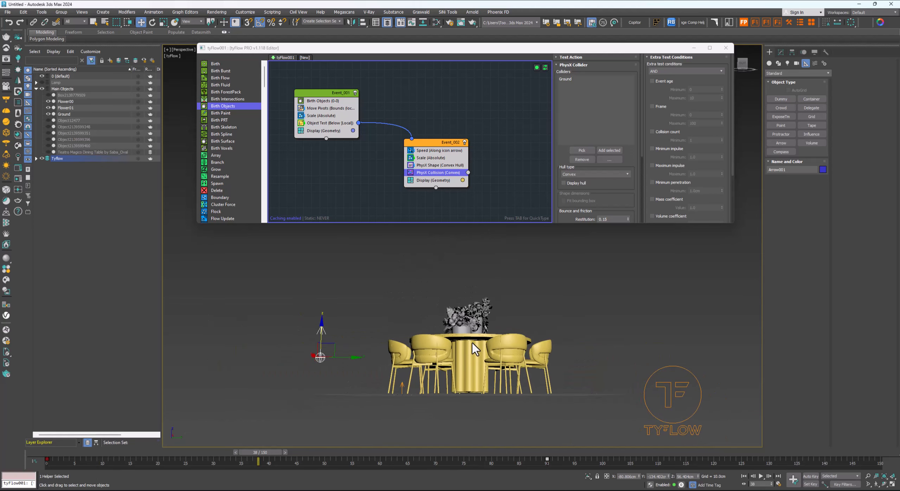
scroll(472, 382, up, 5)
mouse_move(472, 382)
middle_down()
mouse_move(470, 370)
mouse_move(471, 378)
middle_up()
drag(284, 451, 349, 451)
alt+middle_drag(495, 316, 464, 346)
scroll(469, 312, down, 5)
- Return to frame 0, make room in the flow graph and copy the first event's Birth Objects operator into a new event
mouse_move(383, 161)
middle_down()
mouse_move(387, 181)
mouse_move(390, 167)
middle_up()
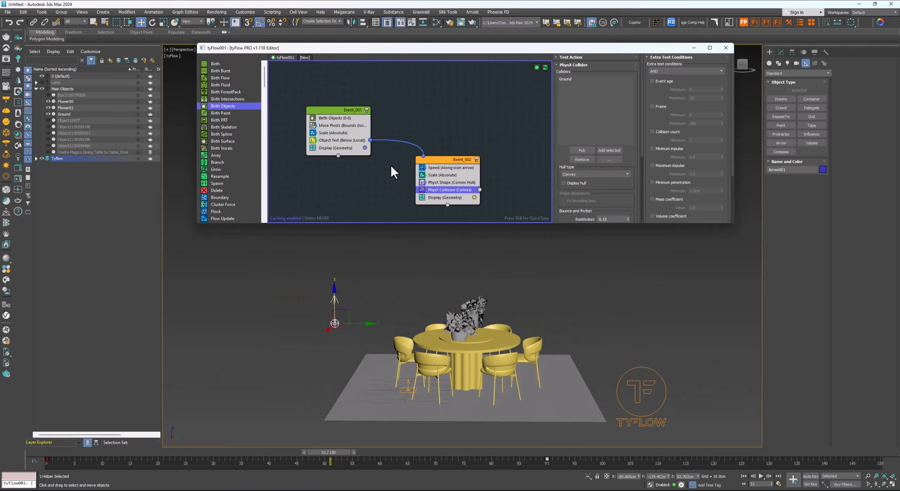
scroll(385, 124, down, 2)
drag(433, 172, 424, 181)
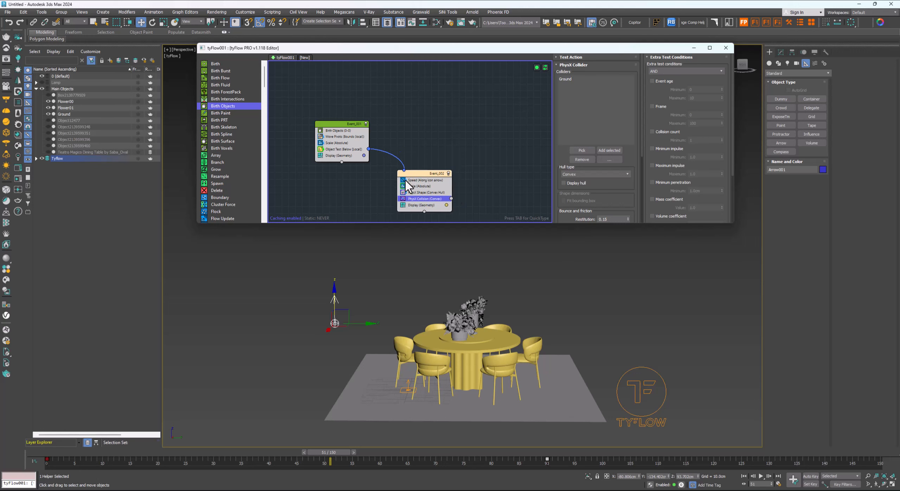
drag(319, 456, 54, 457)
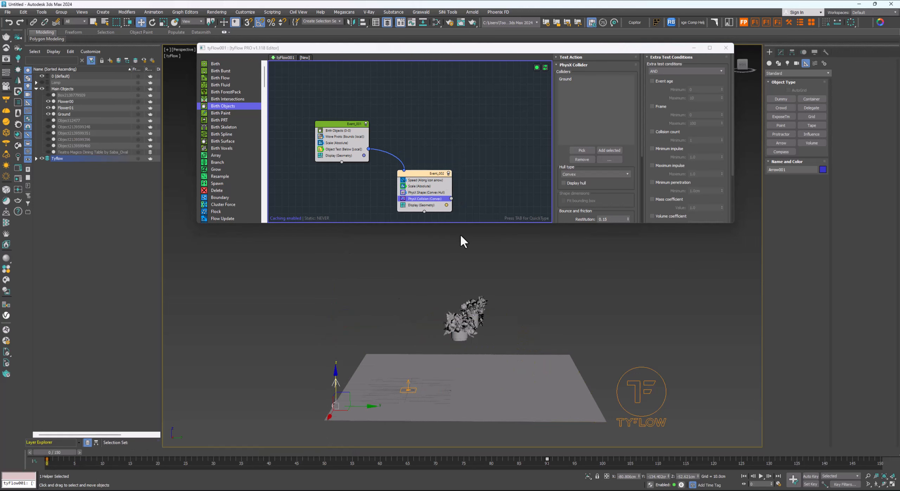
middle_drag(434, 164, 418, 185)
shift+drag(319, 152, 415, 109)
scroll(424, 134, up, 2)
- Replace all the objects listed in the copied Birth Objects operator with Flower00 and Flower01
click(593, 108)
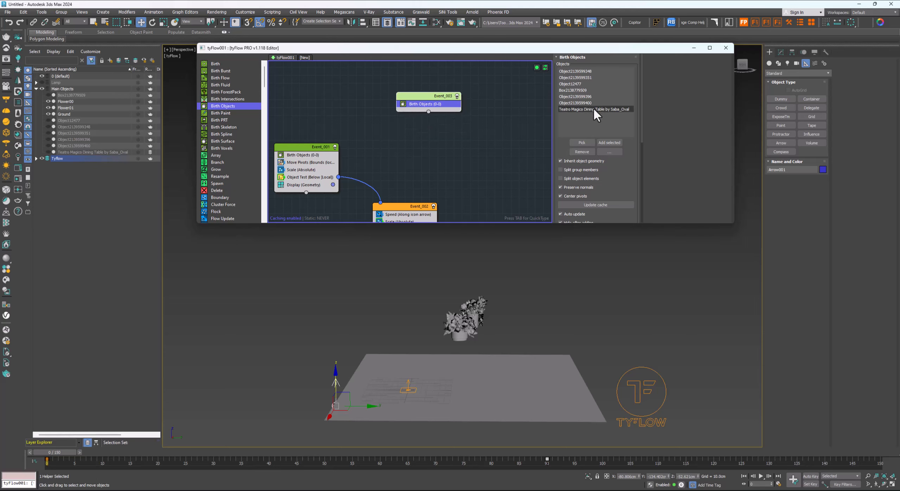
shift+click(580, 72)
click(581, 152)
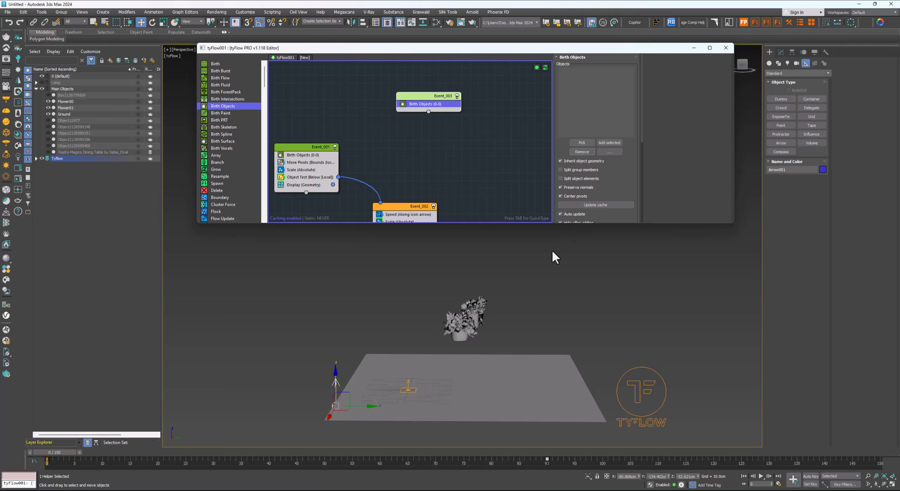
drag(525, 277, 426, 342)
click(614, 141)
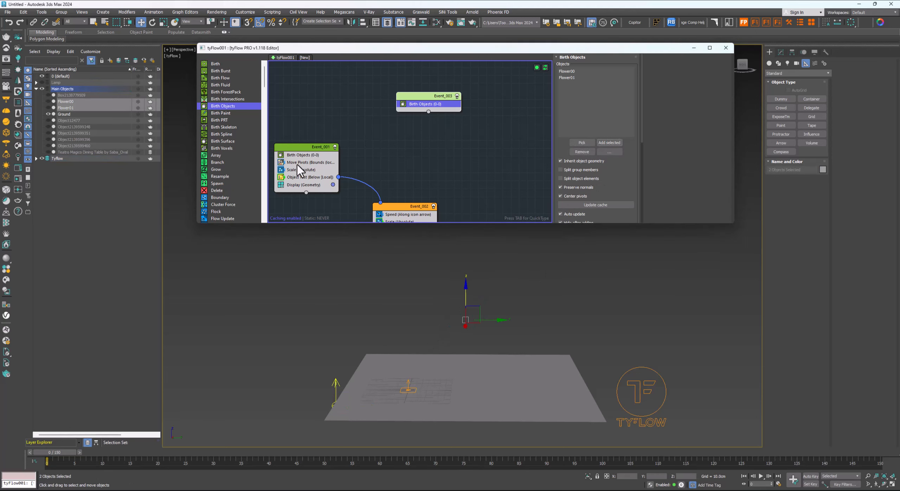
- Copy Move Pivots, Scale and Object Test from the first event into the flower event, and remove Arrow001 from the copied Object Test
drag(298, 163, 421, 112)
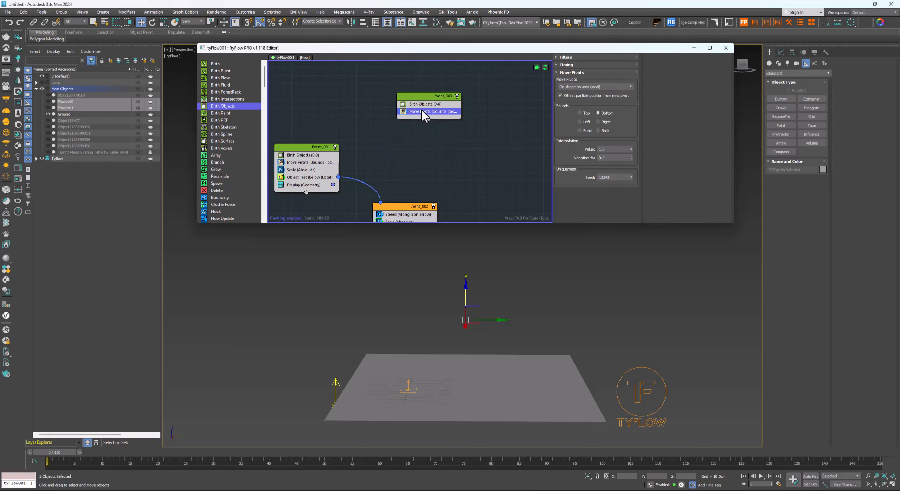
middle_drag(393, 141, 406, 145)
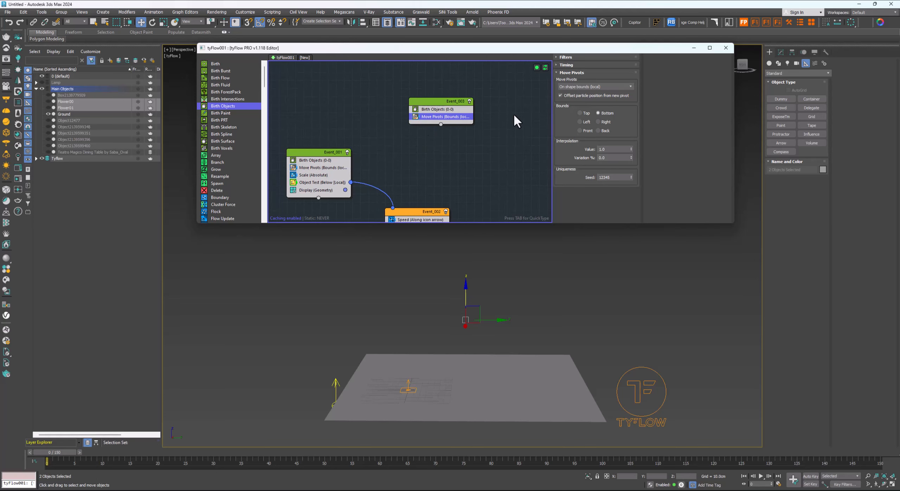
drag(312, 181, 423, 121)
scroll(453, 152, down, 1)
middle_drag(453, 152, 398, 148)
ctrl+drag(306, 171, 414, 123)
click(567, 95)
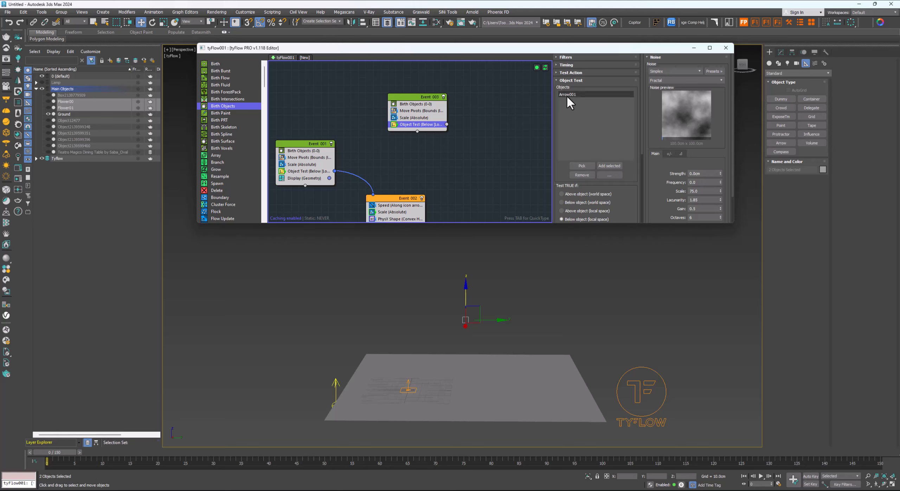
click(581, 175)
- Clone the Arrow001 helper and place the copy just beyond the ground plane's back edge
alt+middle_drag(359, 356, 379, 338)
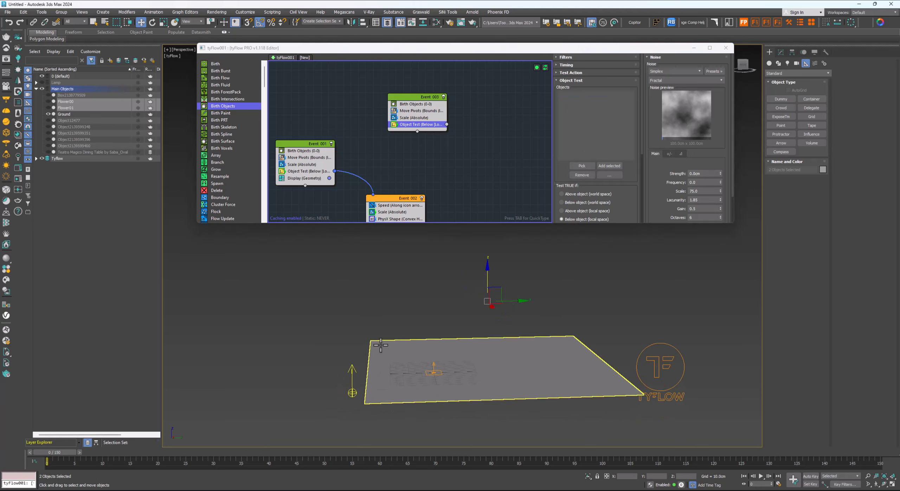
click(349, 383)
mouse_move(349, 384)
alt+middle_down()
mouse_move(355, 377)
mouse_move(367, 394)
alt+middle_up()
shift+drag(367, 393, 473, 296)
click(451, 278)
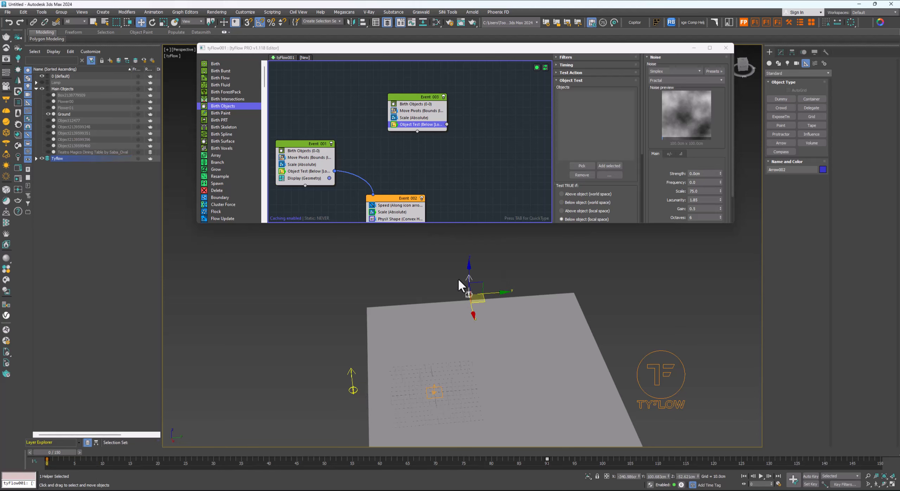
- Move the cloned arrow's starting keyframe from frame 0 to frame 40 and preview its rise up to frame 70
scroll(468, 282, down, 3)
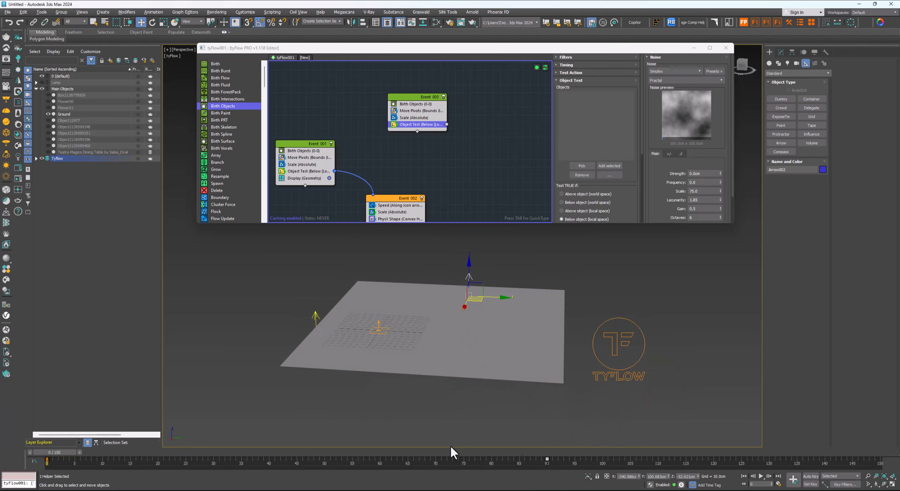
drag(80, 461, 134, 462)
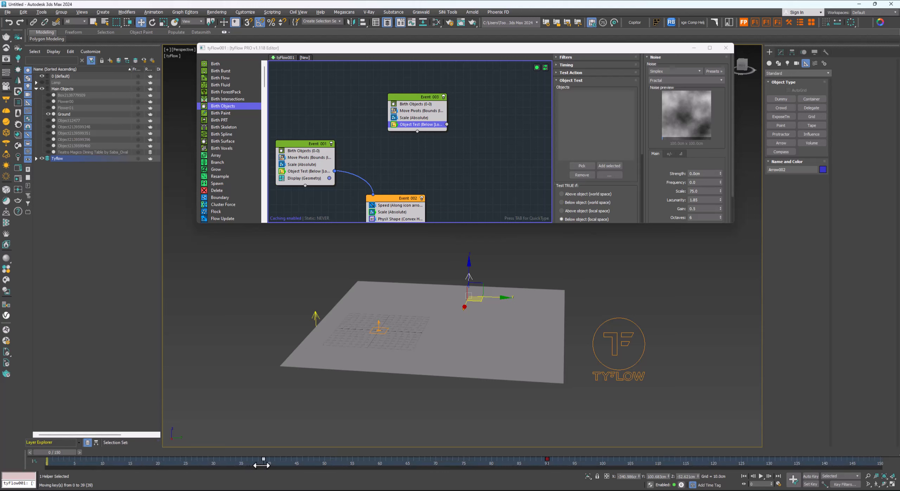
drag(58, 453, 58, 453)
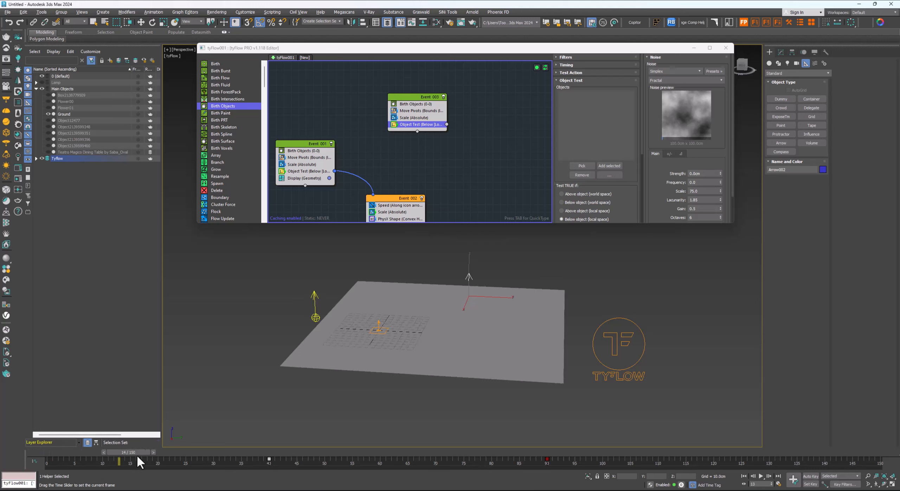
drag(137, 457, 439, 440)
key(w)
scroll(424, 347, down, 5)
alt+middle_drag(424, 348, 445, 322)
middle_drag(445, 323, 431, 346)
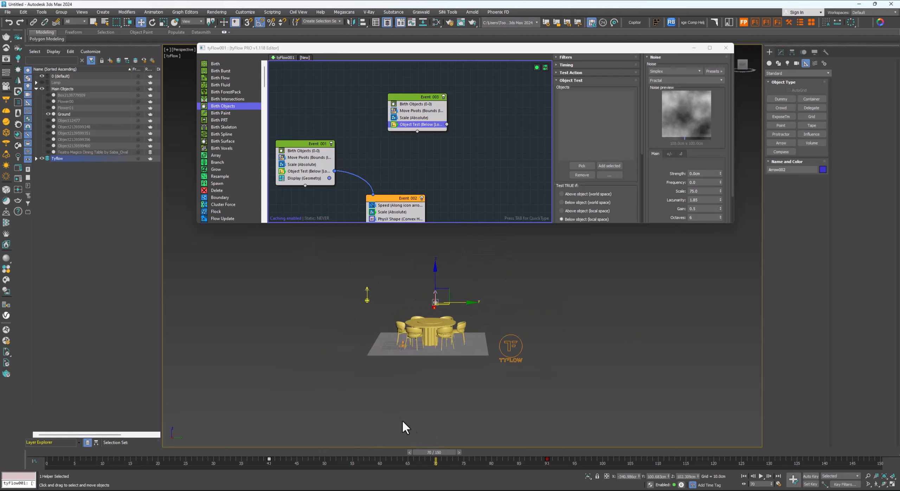
- Raise the cloned arrow higher above the dining set at frame 90 and return to frame 56
drag(432, 455, 564, 440)
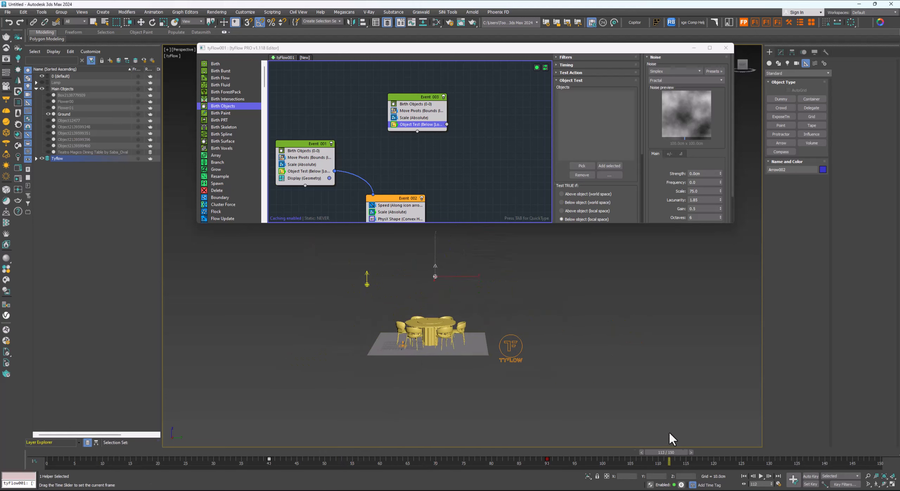
mouse_move(669, 433)
mouse_down()
mouse_move(230, 457)
mouse_move(652, 438)
mouse_up()
key(w)
drag(470, 455, 547, 460)
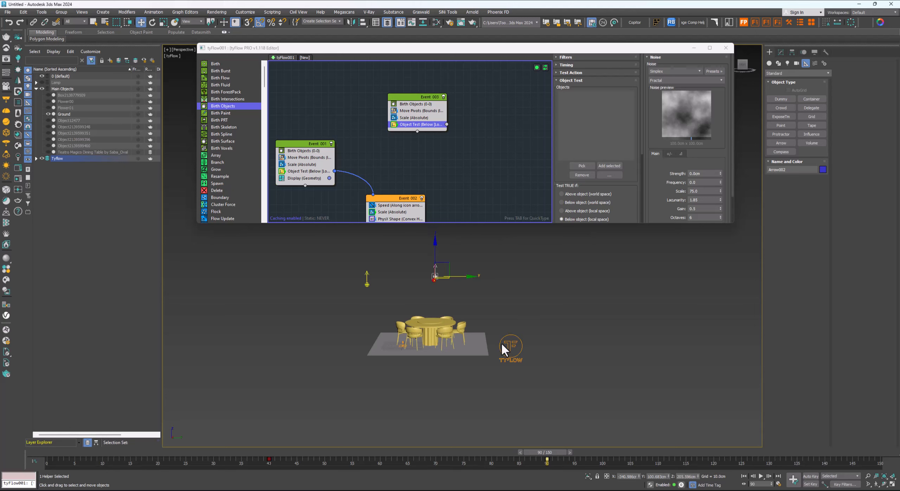
drag(435, 261, 435, 228)
drag(538, 451, 358, 456)
key(w)
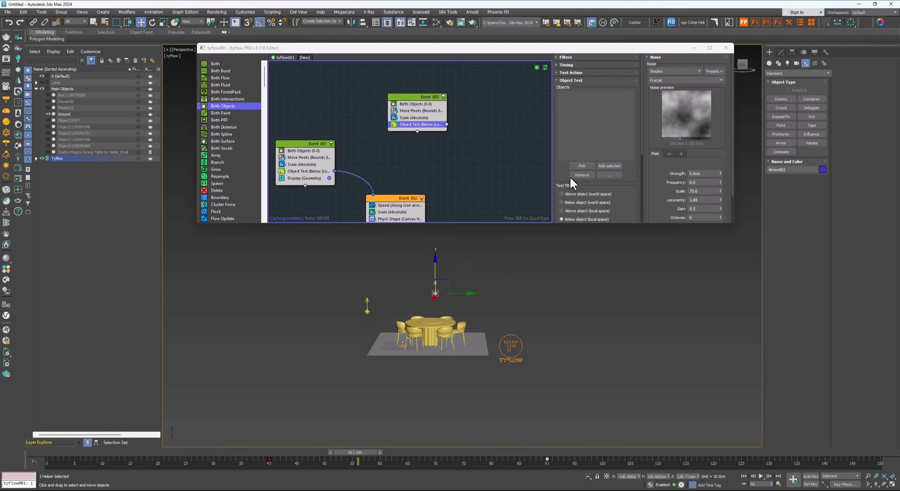
- Add Arrow002 to the flower event's Object Test and connect the test's output to a new event
click(609, 167)
mouse_move(411, 136)
middle_down()
mouse_move(425, 141)
mouse_move(423, 130)
middle_up()
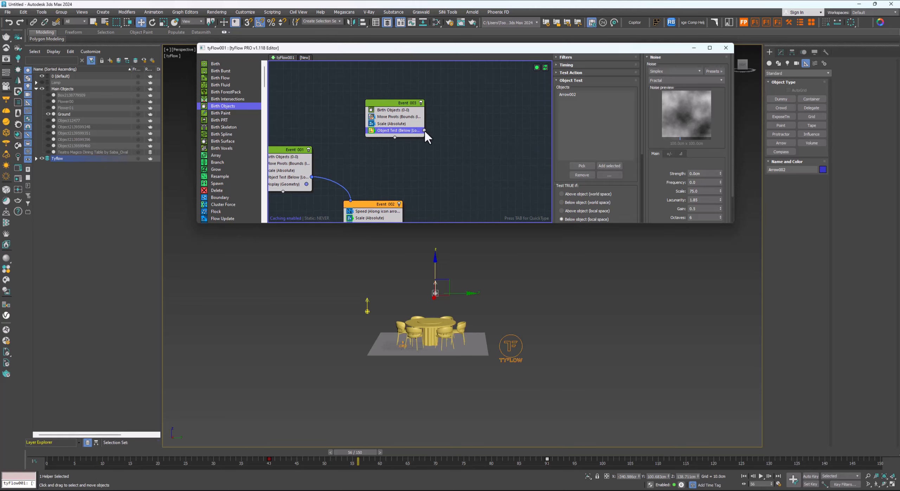
drag(424, 130, 456, 142)
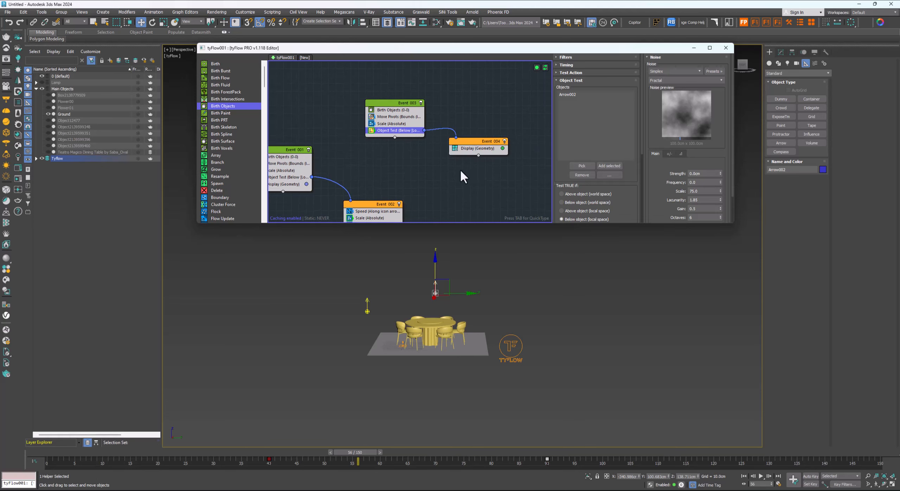
middle_drag(459, 186, 454, 159)
- Copy Speed, Scale and PhysX Shape from Event 002 into Event 004, previewing the flowers up to frame 61
click(373, 184)
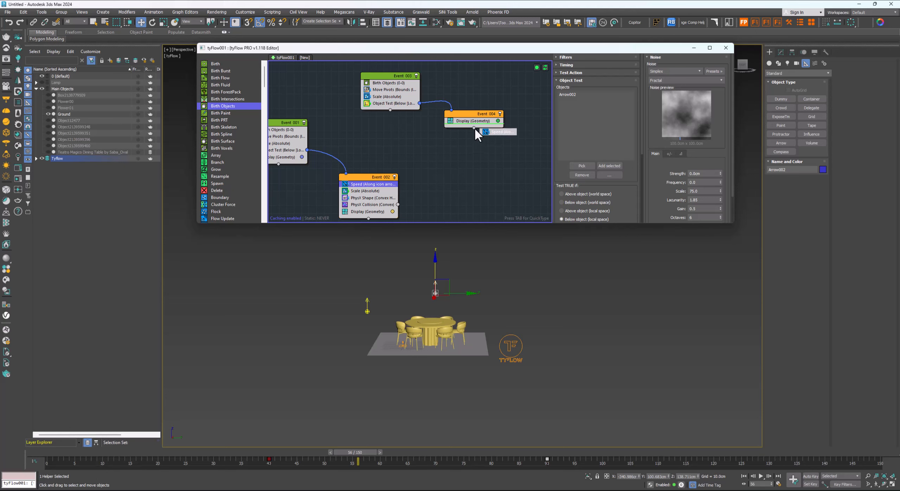
drag(477, 136, 474, 119)
middle_drag(466, 158, 471, 138)
mouse_move(565, 134)
mouse_down()
mouse_move(566, 81)
mouse_move(566, 120)
mouse_up()
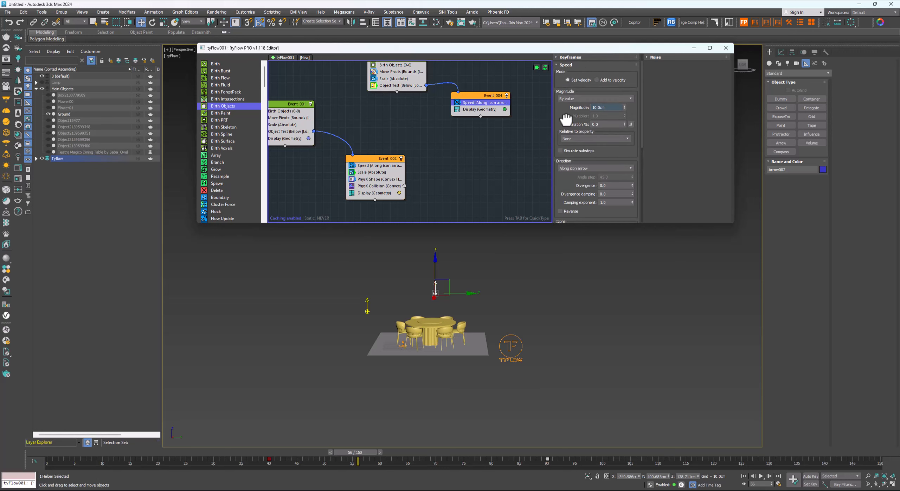
drag(375, 174, 468, 109)
middle_drag(465, 150, 465, 163)
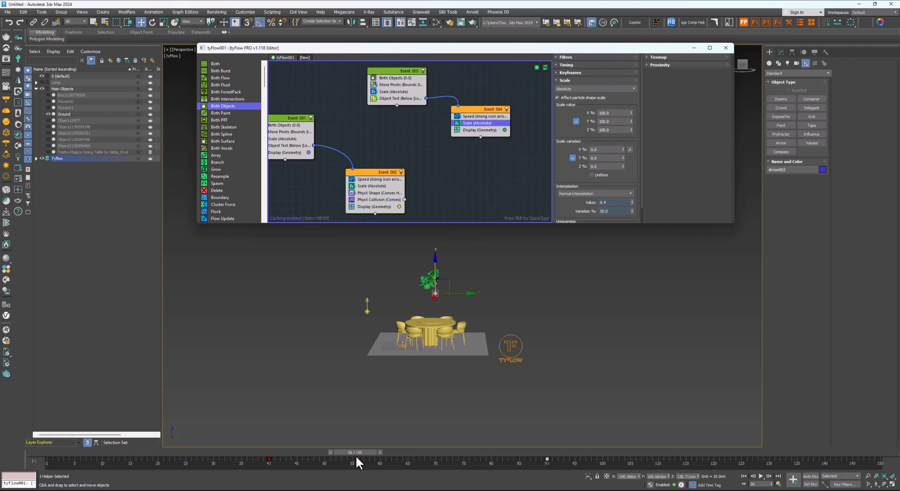
drag(356, 454, 388, 449)
key(w)
click(366, 193)
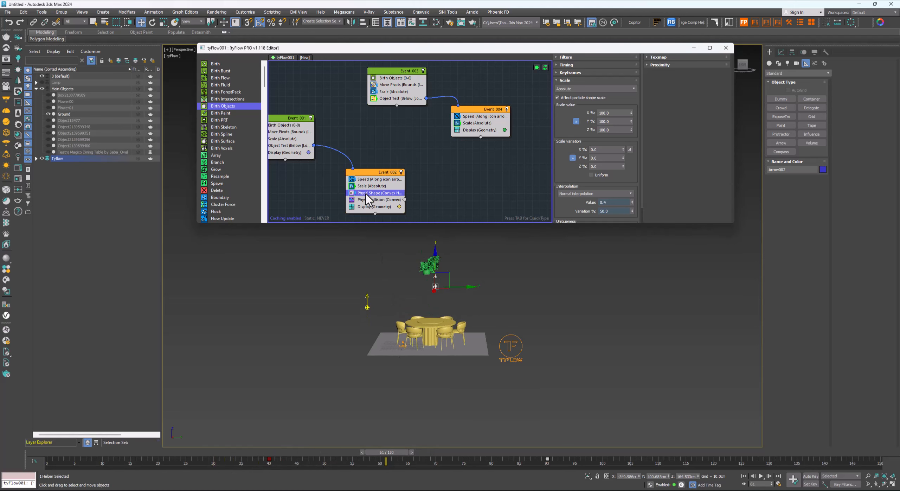
drag(467, 131, 468, 129)
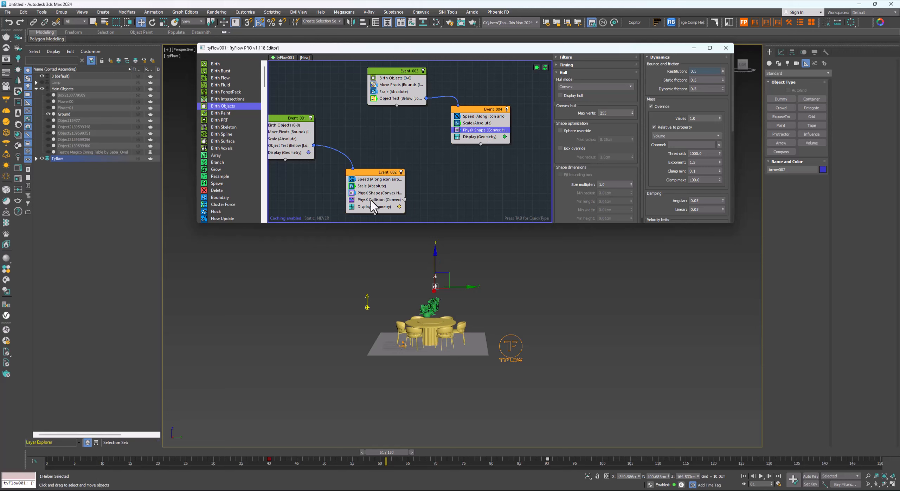
- Try a copy of Event 002's PhysX Collision operator in Event 004, and delete it again
drag(371, 200, 467, 141)
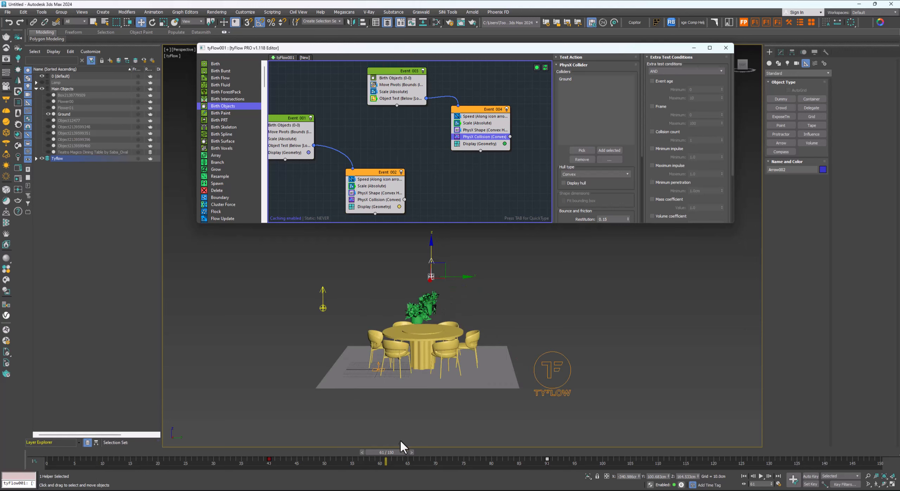
mouse_move(388, 452)
mouse_down()
mouse_move(465, 452)
mouse_move(391, 453)
mouse_up()
key(w)
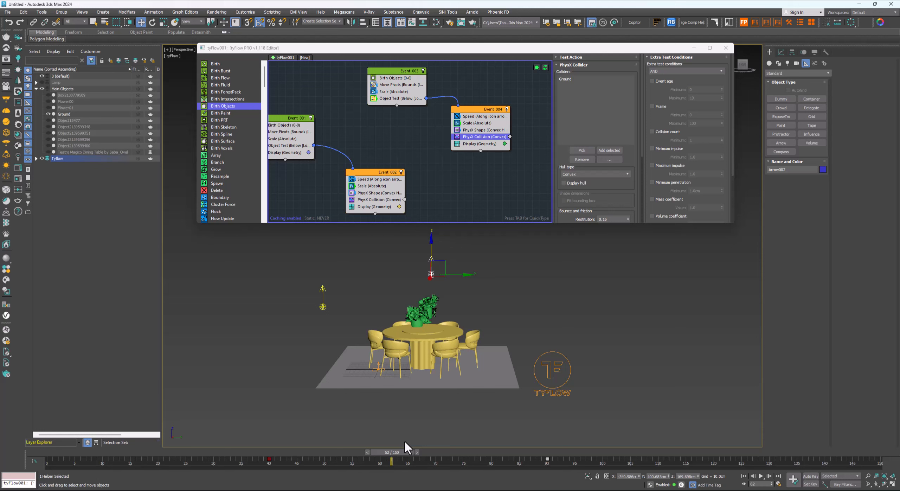
right_click(473, 138)
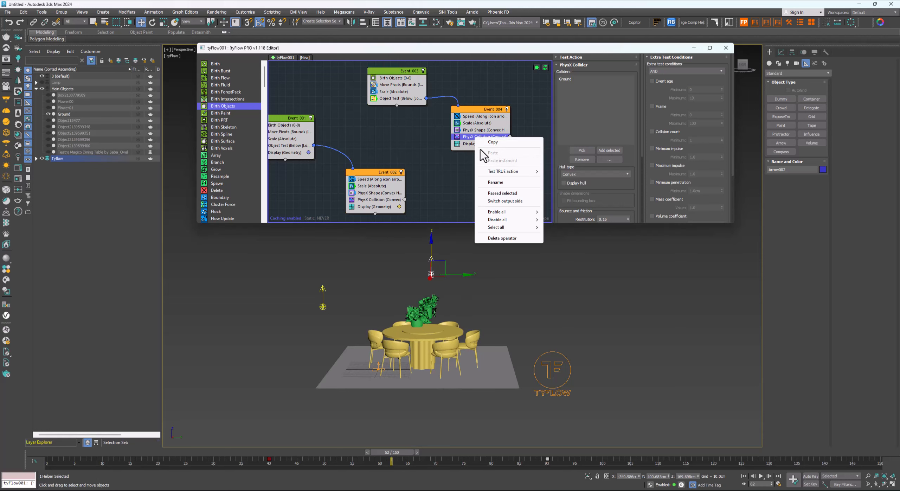
click(502, 239)
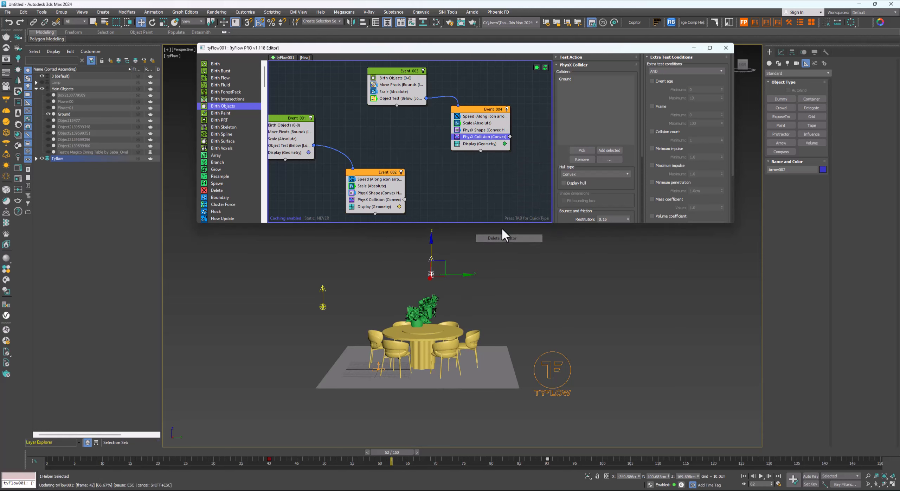
- Examine how the flower vases settle on the tabletop between frames 62 and 65
scroll(426, 328, up, 4)
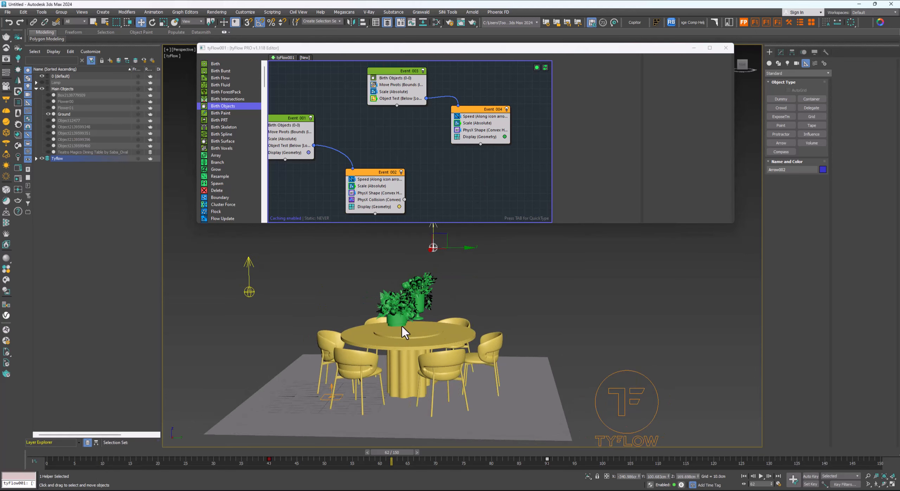
click(305, 123)
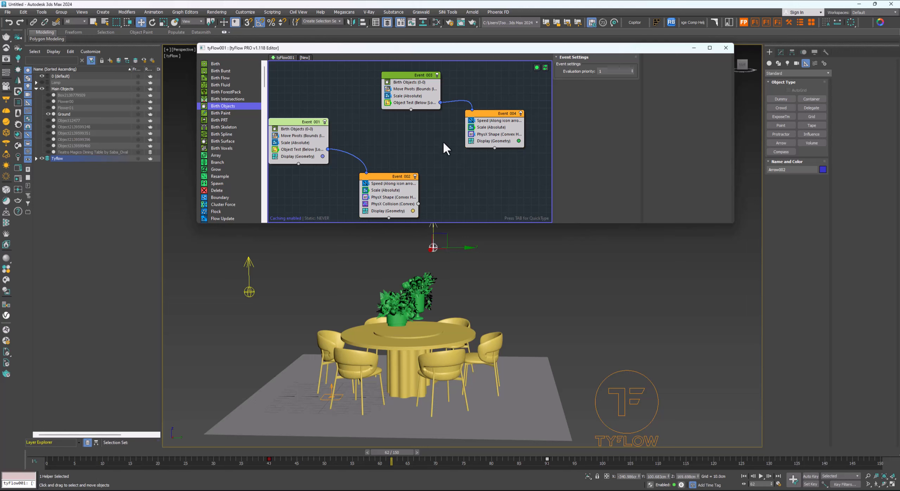
click(489, 145)
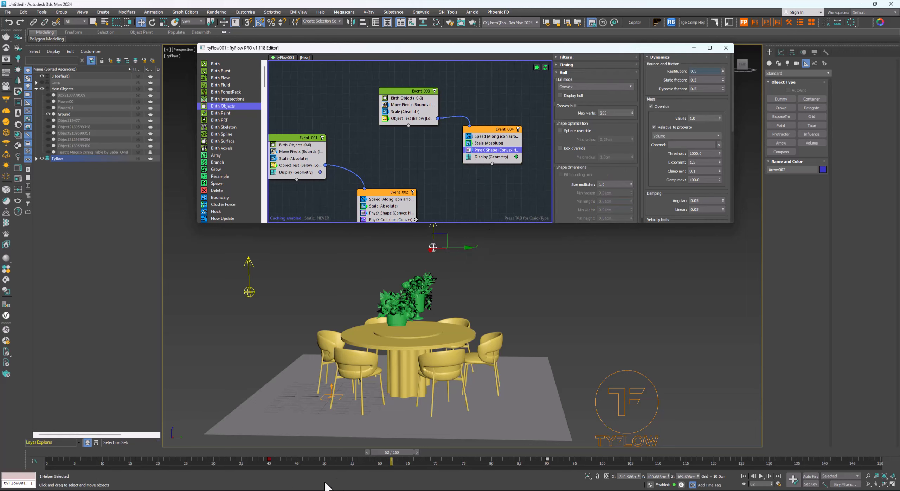
drag(378, 452, 395, 448)
key(w)
scroll(384, 312, up, 5)
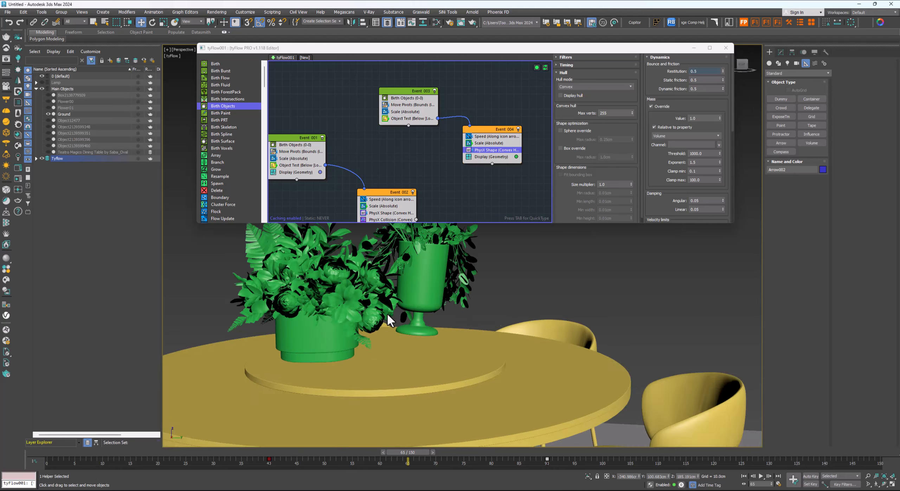
scroll(386, 313, down, 2)
scroll(389, 321, down, 3)
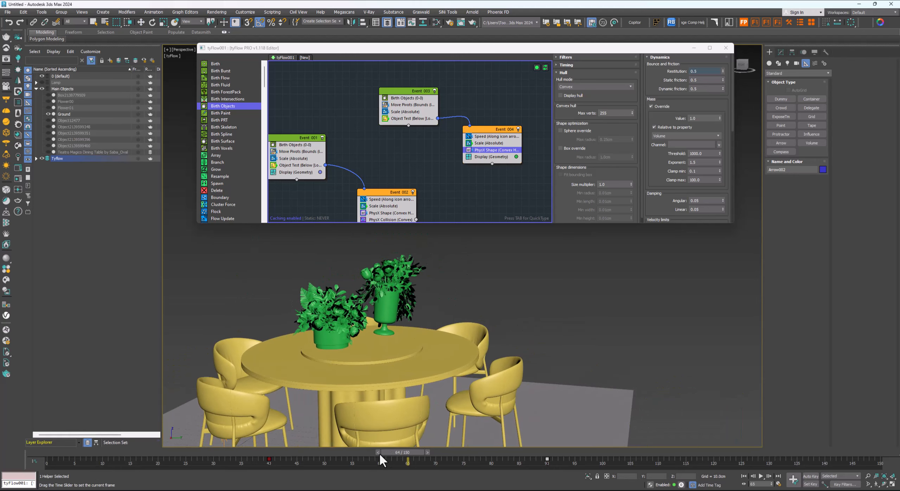
drag(379, 453, 405, 456)
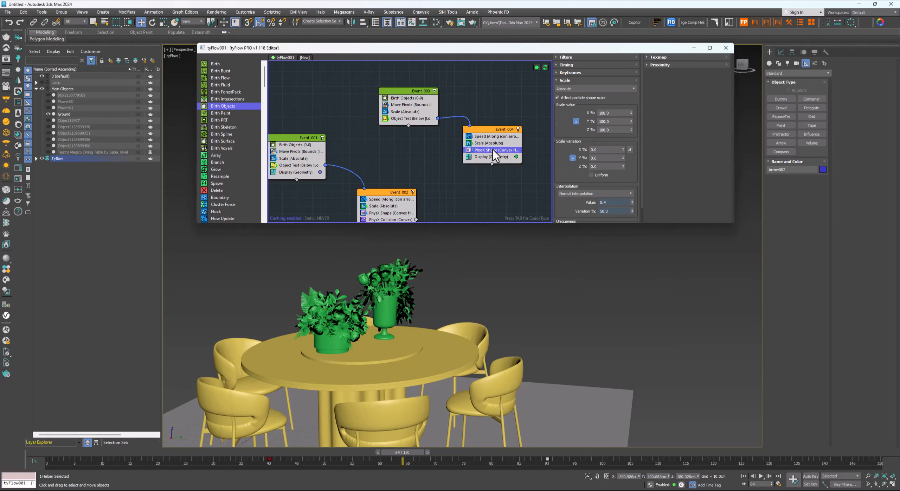
- Set the Restitution of Event 004's PhysX Shape to 0.15 and preview the vases up to frame 70
click(700, 72)
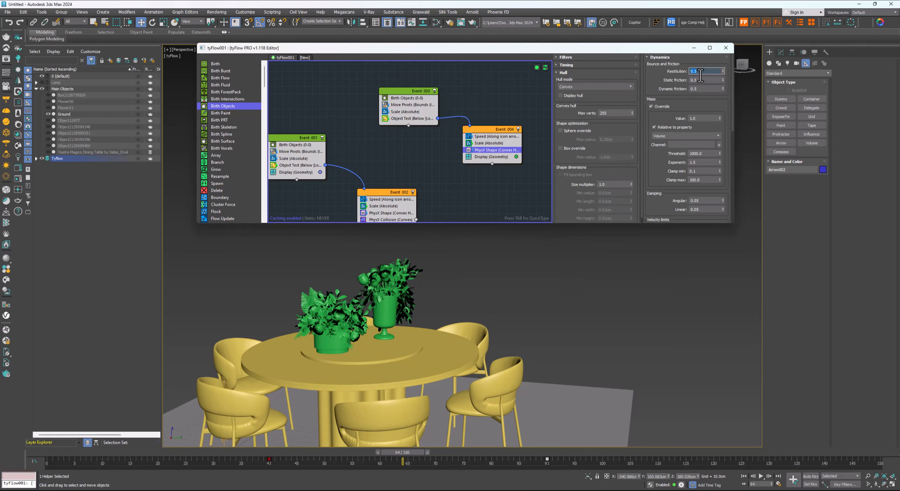
text(.15)
key(Return)
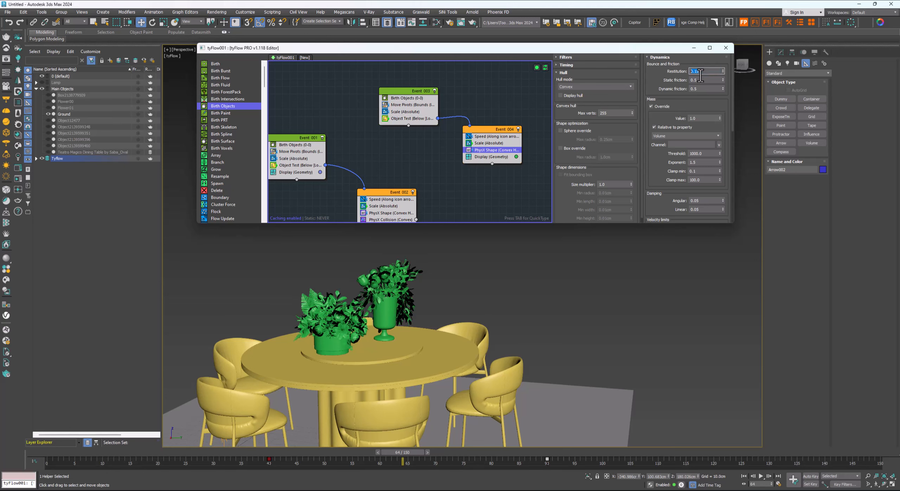
drag(404, 452, 445, 450)
mouse_move(399, 351)
alt+middle_down()
mouse_move(382, 341)
mouse_move(390, 342)
alt+middle_up()
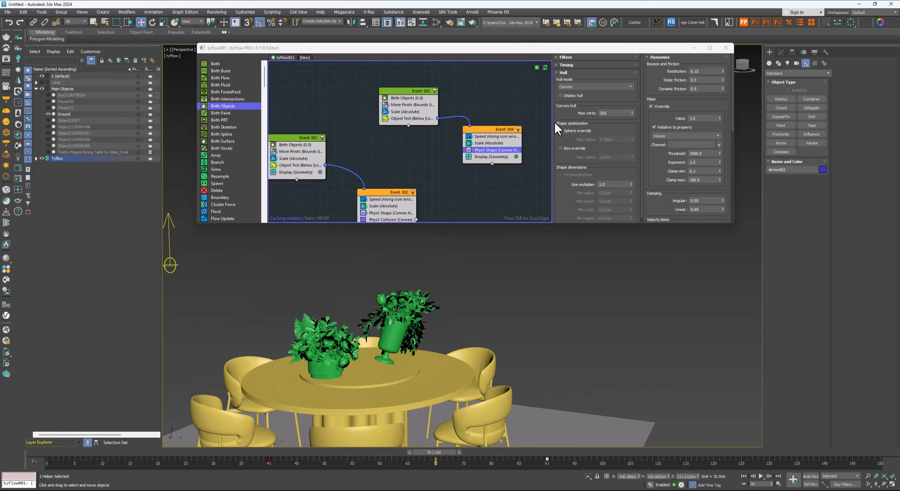
- Turn on Display hull for the flowers' PhysX Shape and inspect the collision hulls back at frame 54
click(560, 94)
alt+middle_drag(375, 374, 339, 365)
drag(433, 454, 346, 461)
key(w)
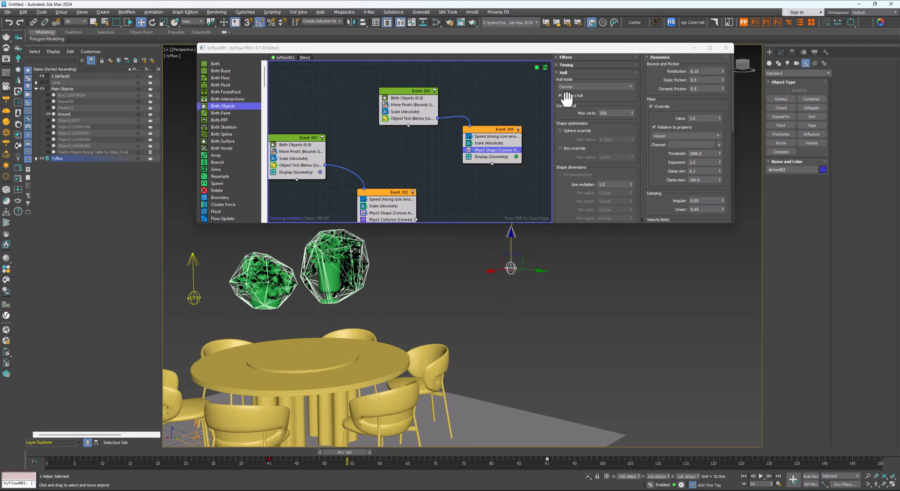
- Switch the flowers' PhysX Shape hull mode to Compound, choose a compound hull type that follows the vases closely, and preview the fall
click(592, 88)
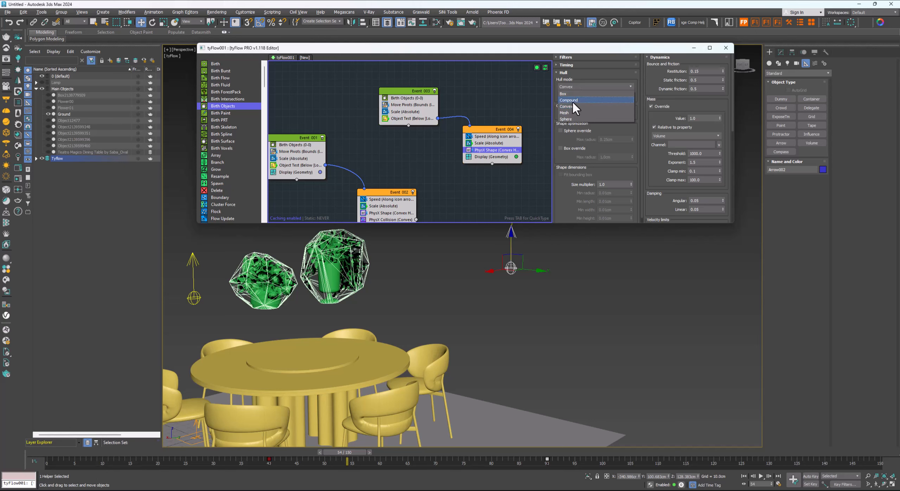
click(572, 100)
middle_drag(355, 291, 363, 298)
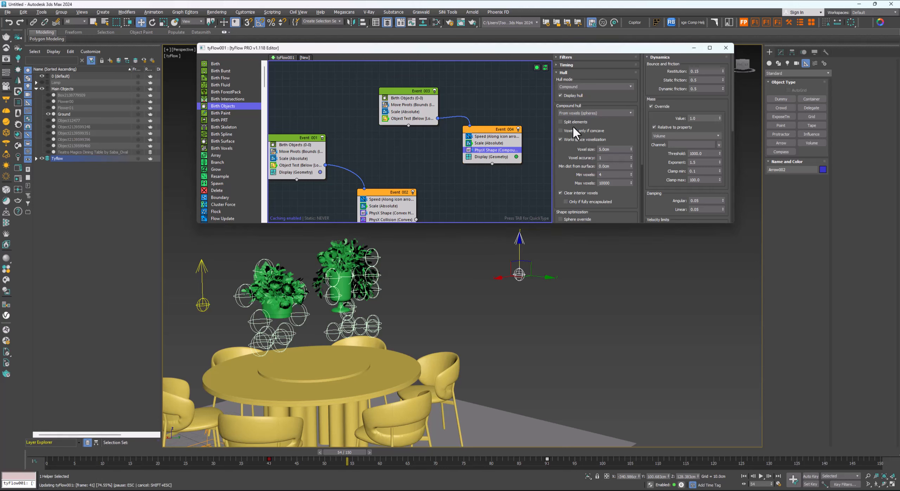
click(594, 113)
click(568, 133)
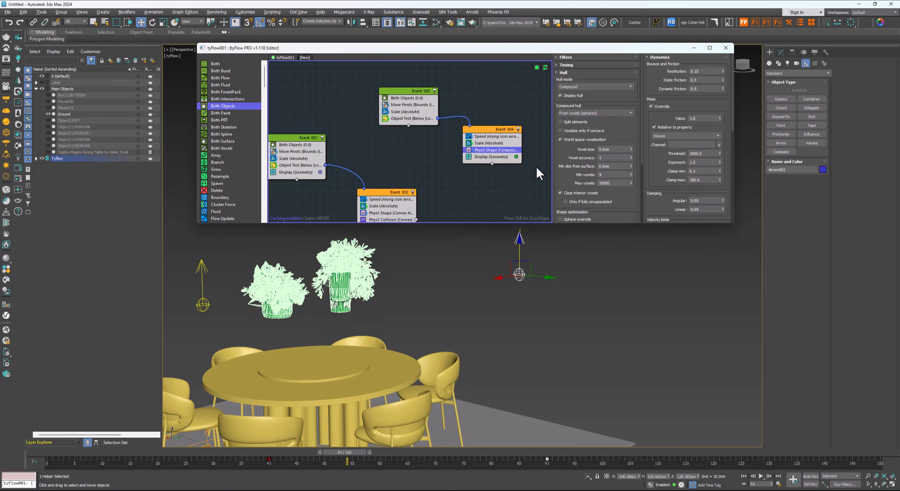
drag(336, 452, 358, 458)
key(w)
- Set Event 004's Speed magnitude to 5 cm, preview up to frame 70, and readjust the magnitude before checking frame 78
click(495, 136)
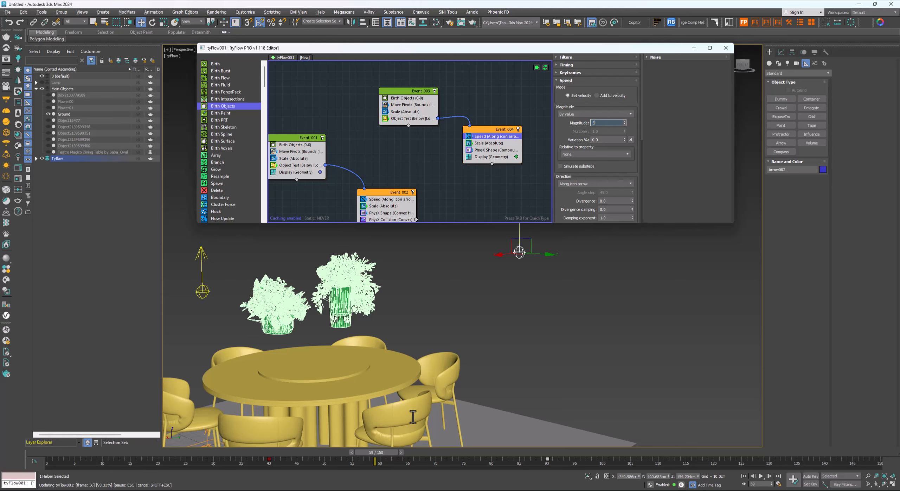
key(Return)
drag(376, 451, 436, 453)
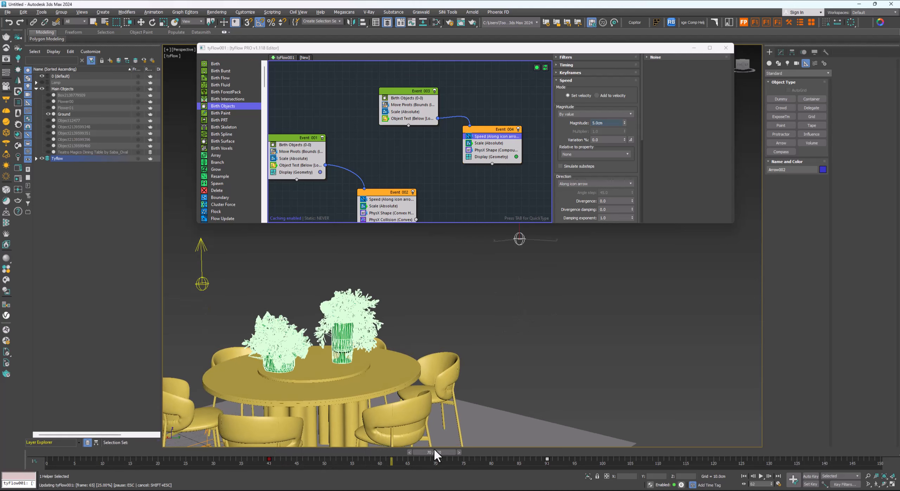
click(614, 122)
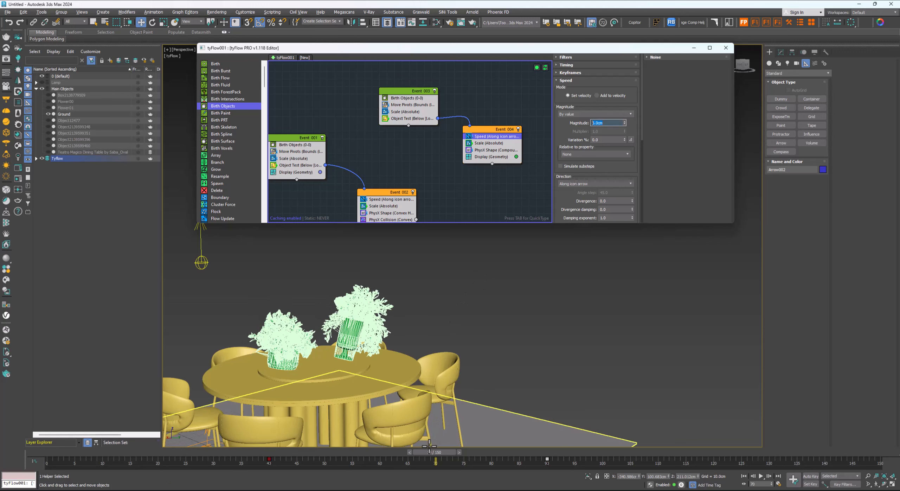
drag(430, 452, 476, 448)
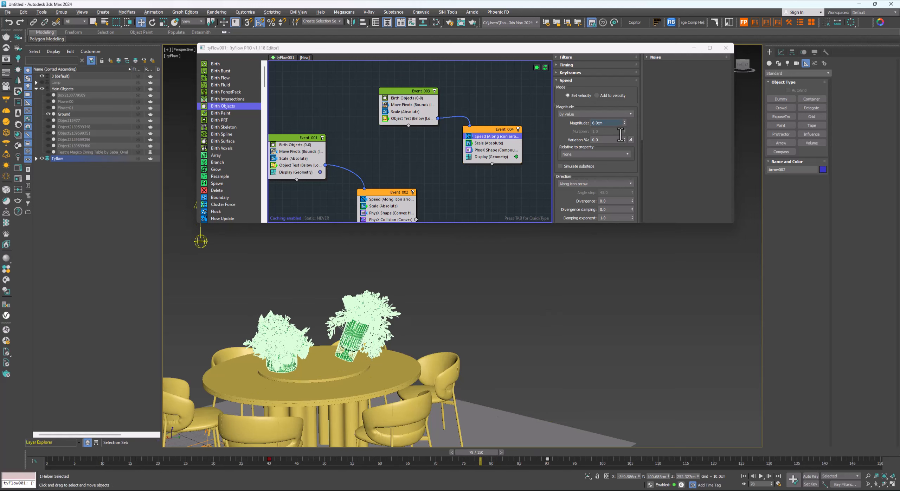
- Try a Speed magnitude of 5.5 cm in Event 004, preview it at frame 73, and reset the magnitude to 5 cm
click(612, 123)
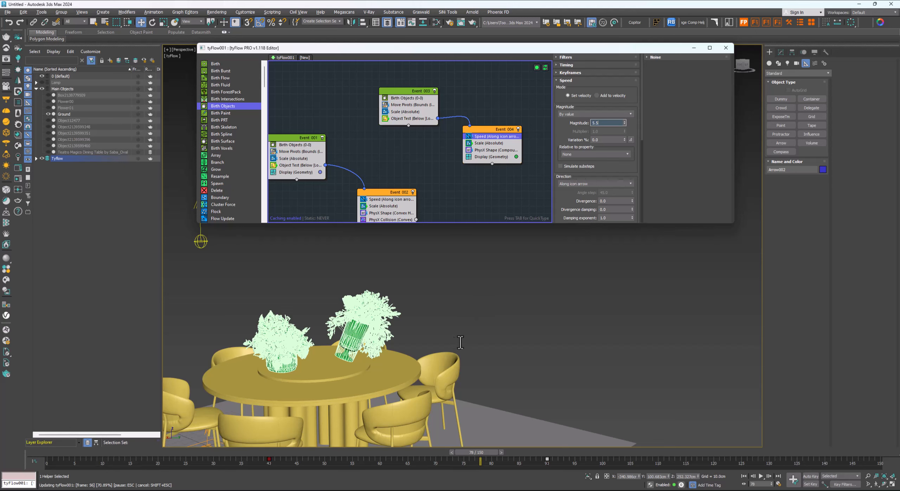
key(Return)
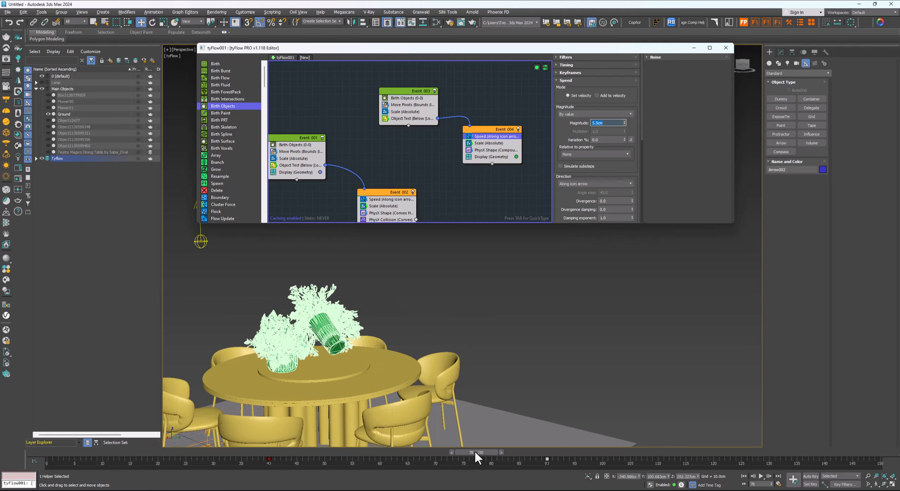
drag(477, 453, 452, 453)
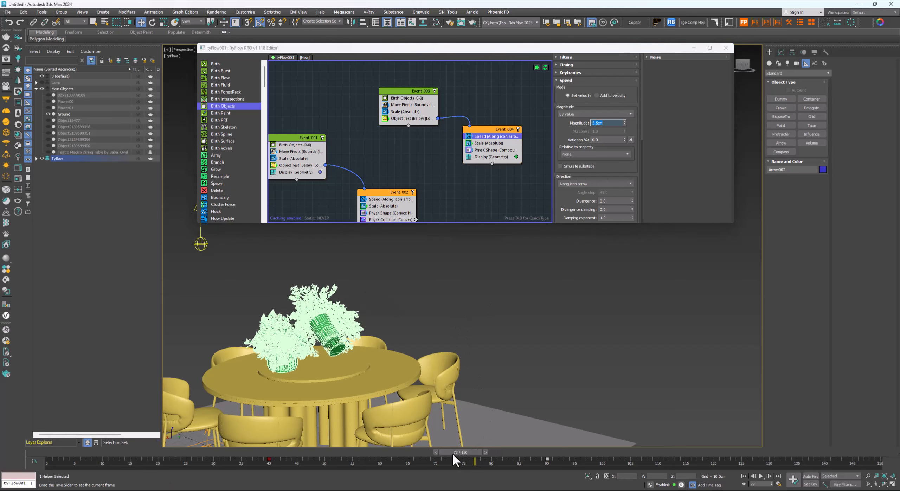
click(605, 124)
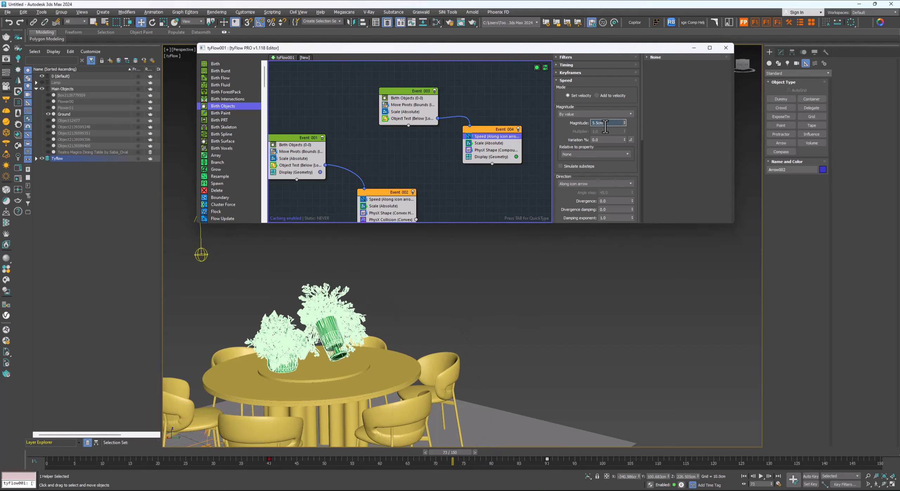
middle_drag(347, 370, 421, 354)
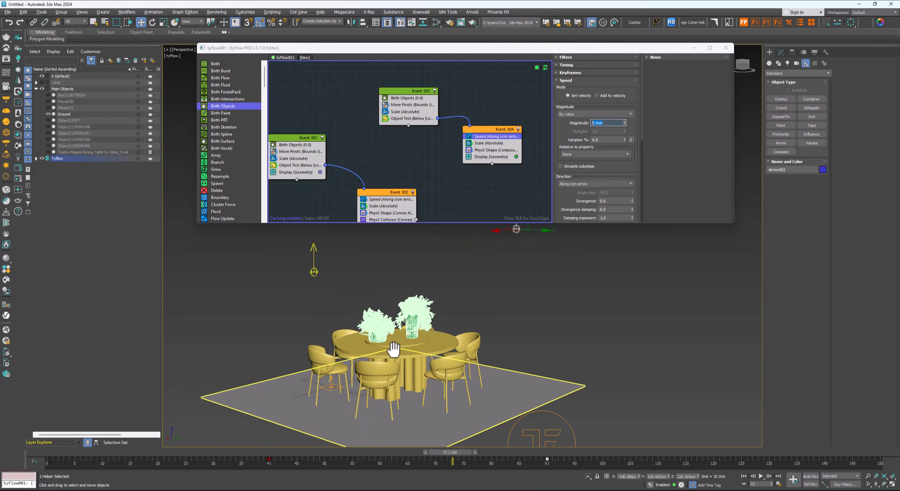
scroll(423, 356, up, 4)
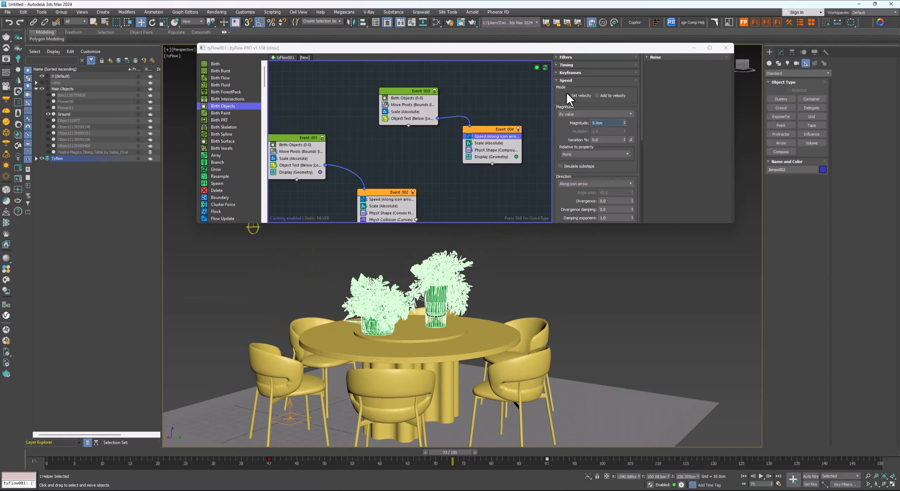
- Turn off Display hull for the PhysX Shape in Event 004
click(489, 150)
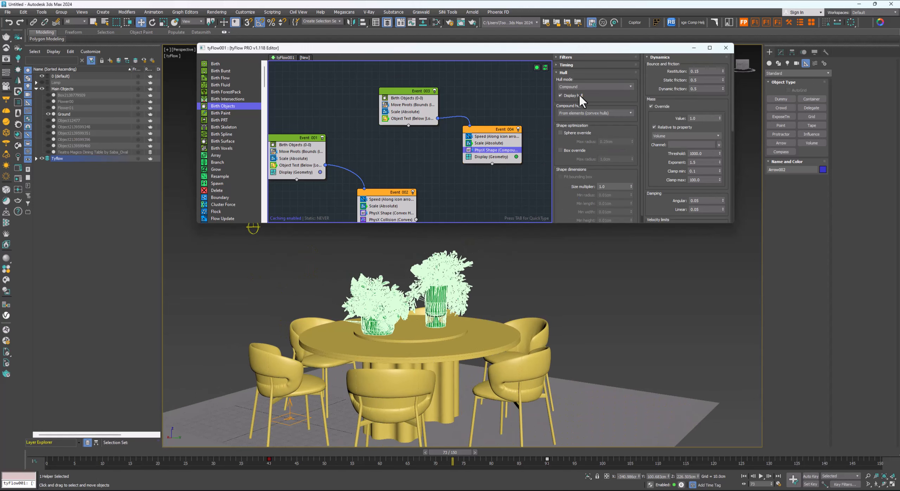
click(560, 94)
middle_drag(508, 305, 496, 307)
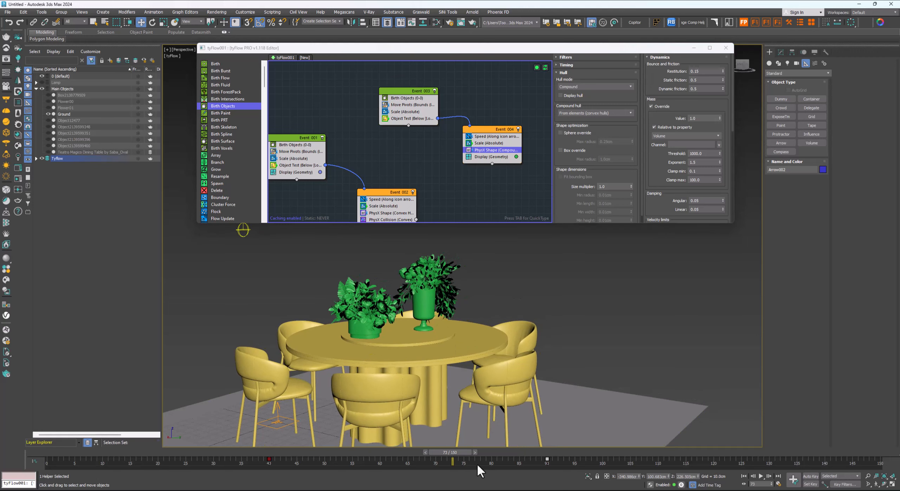
- Preview the vases' landing up to frame 141, and play the whole animation from the first frame
drag(463, 451, 663, 440)
drag(817, 450, 842, 452)
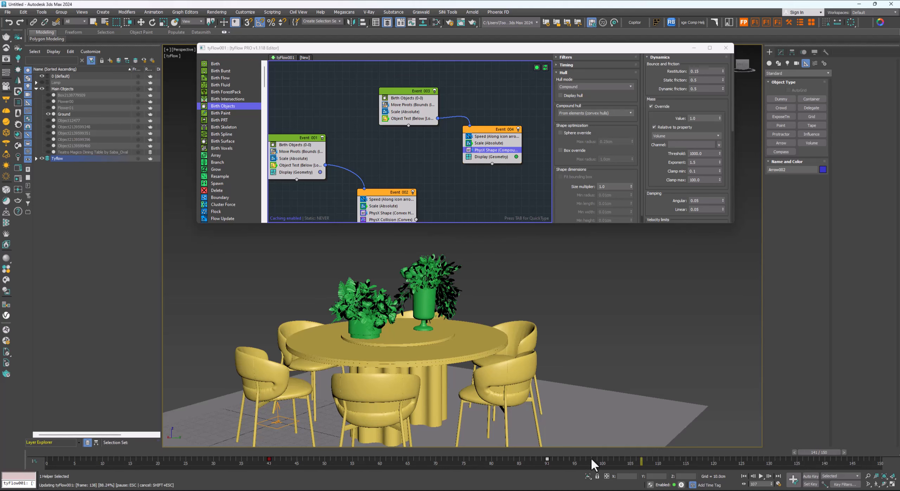
drag(591, 458, 551, 453)
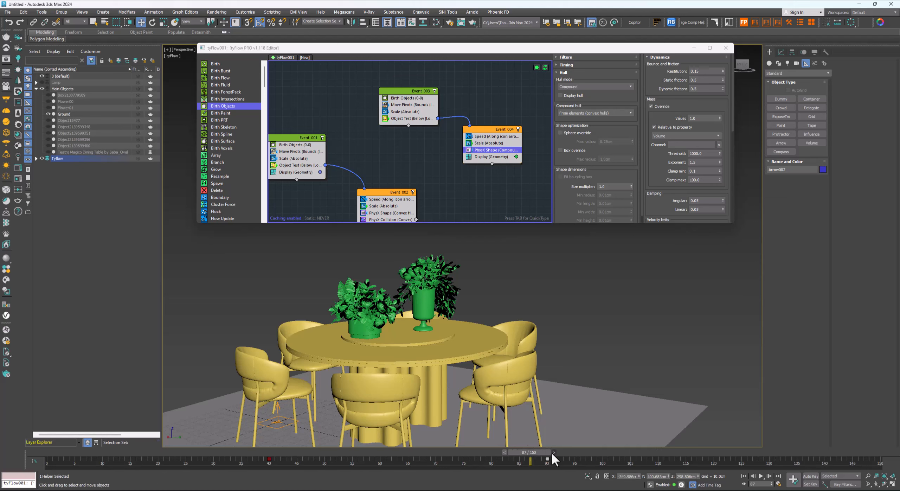
click(743, 476)
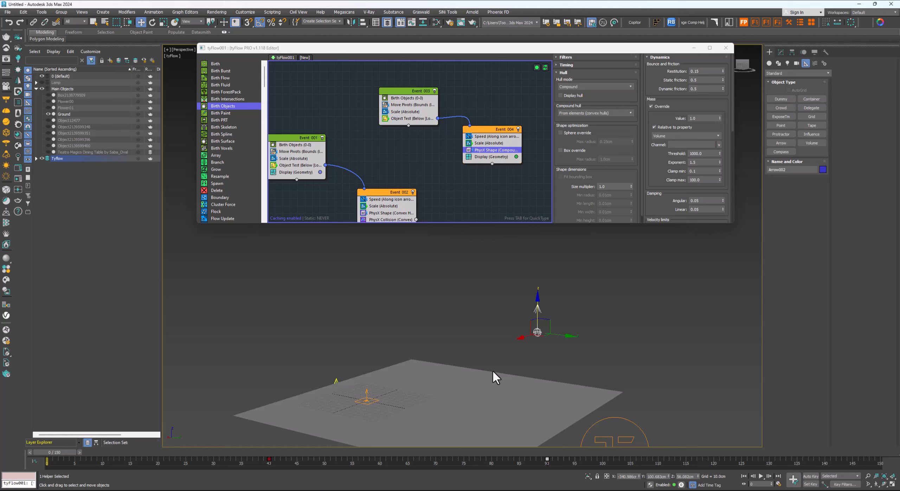
click(760, 476)
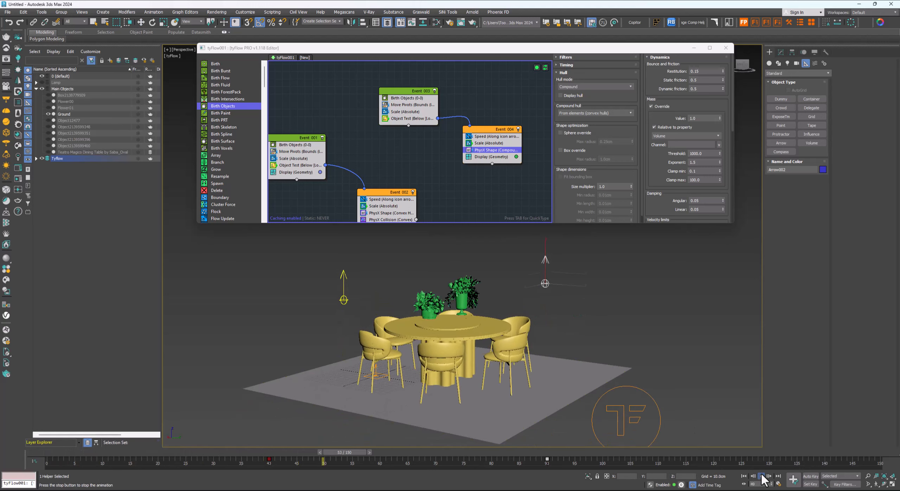
click(761, 475)
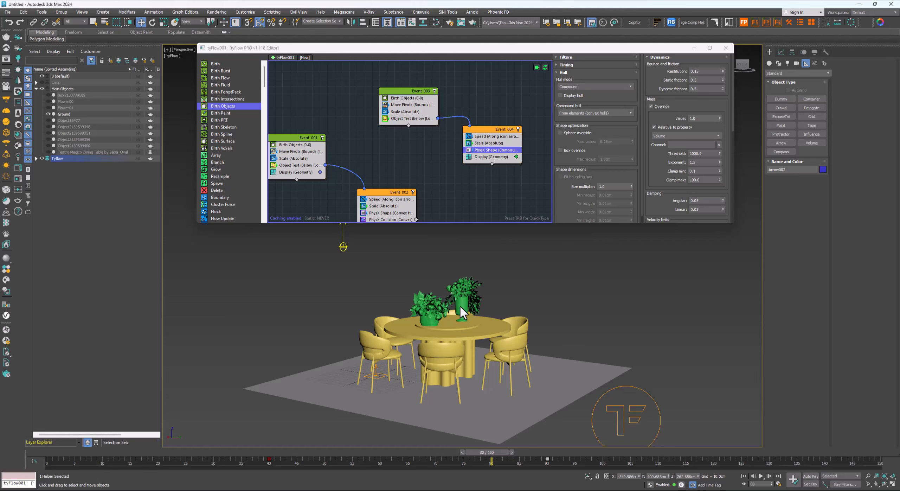
- Select the tyFlow object, set its time step to 1/2 frame, and check the vases at frame 56
scroll(474, 367, down, 2)
scroll(572, 357, down, 2)
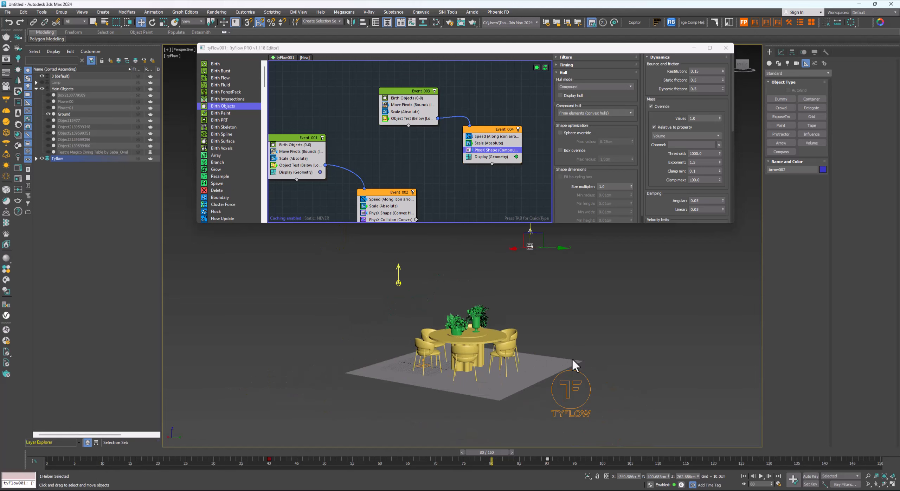
click(577, 396)
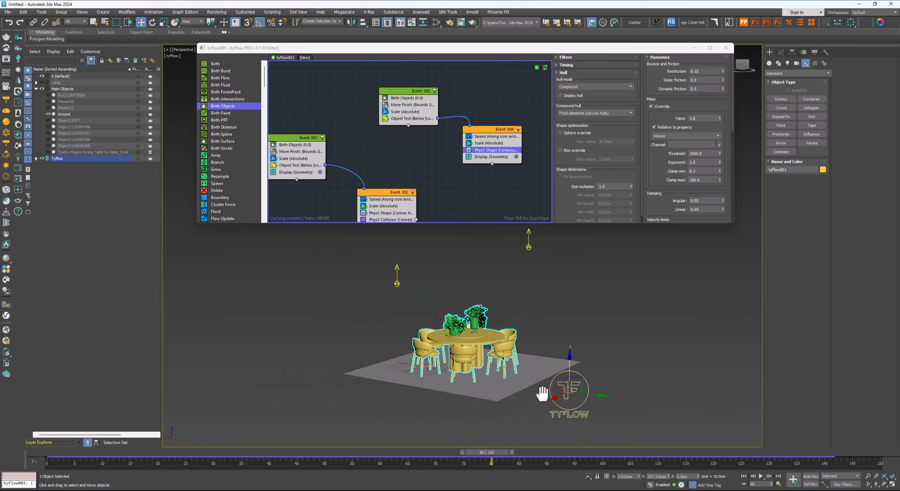
middle_drag(542, 393, 525, 397)
click(780, 52)
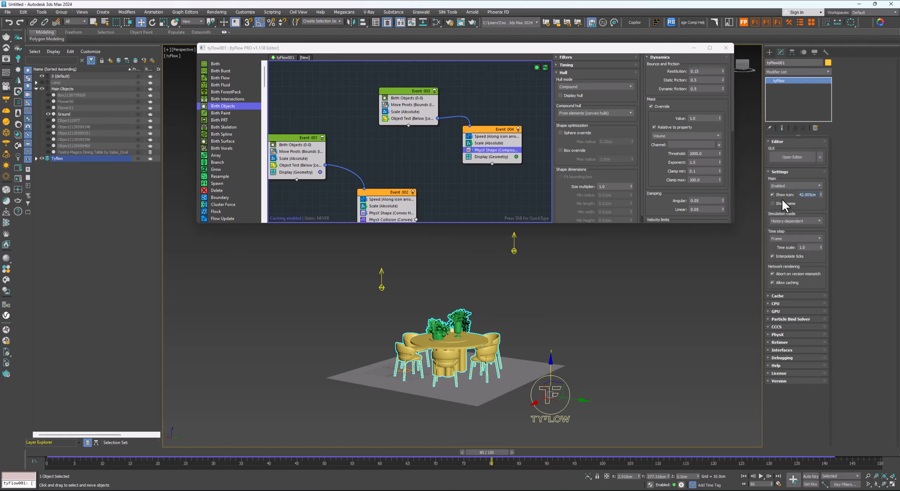
click(782, 239)
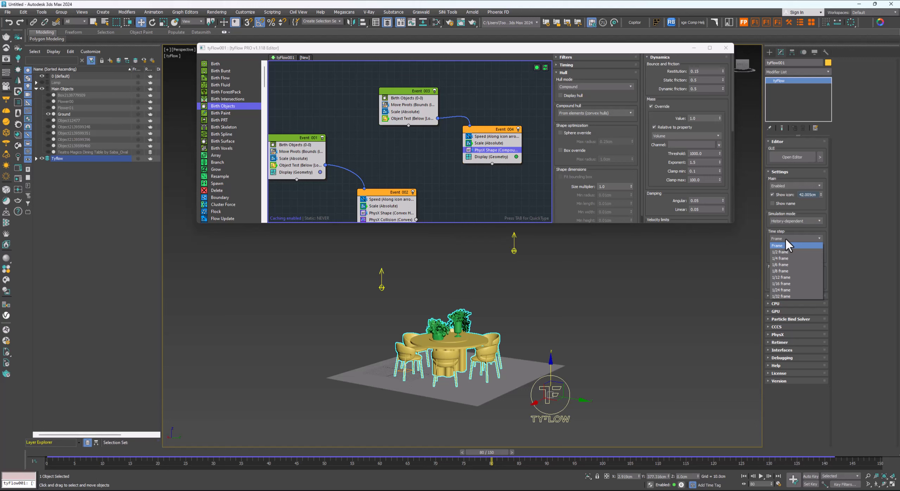
click(785, 239)
click(786, 240)
click(784, 252)
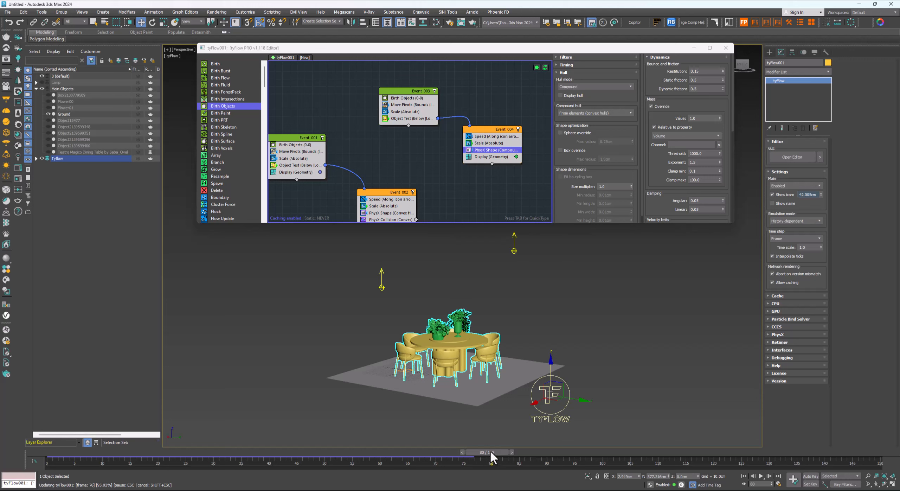
drag(494, 451, 359, 465)
scroll(460, 330, up, 3)
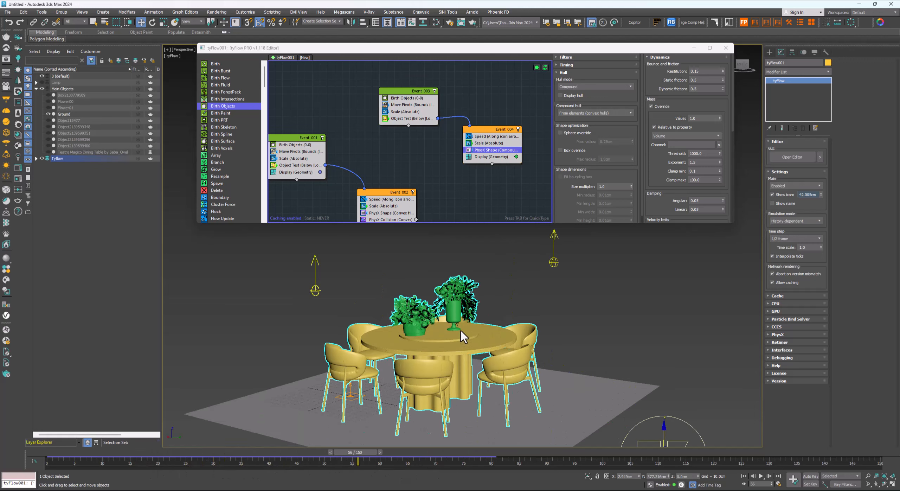
middle_drag(459, 328, 459, 351)
- Set Event 004's Speed magnitude to 10 cm and preview the vases' fall up to frame 95
click(487, 137)
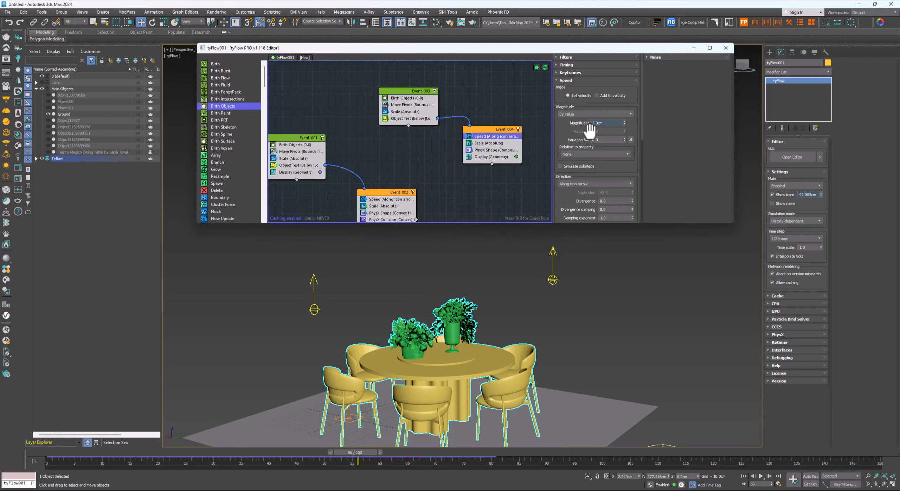
text(10)
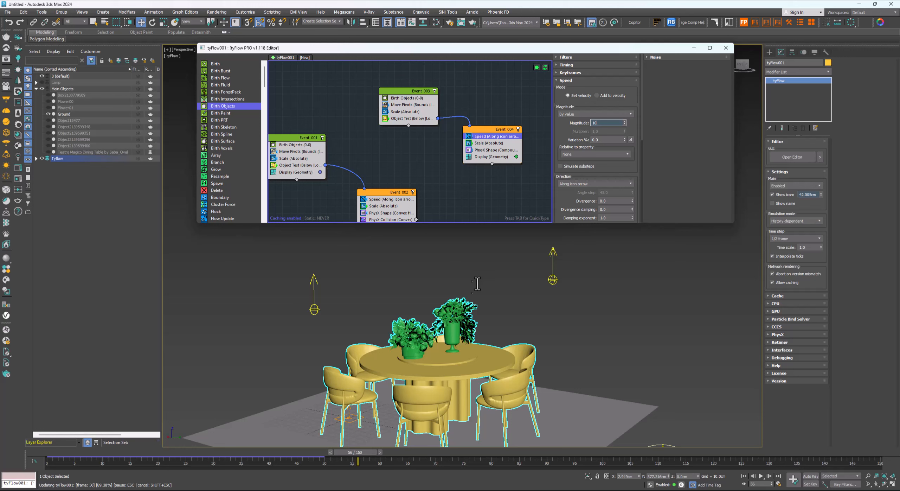
key(Return)
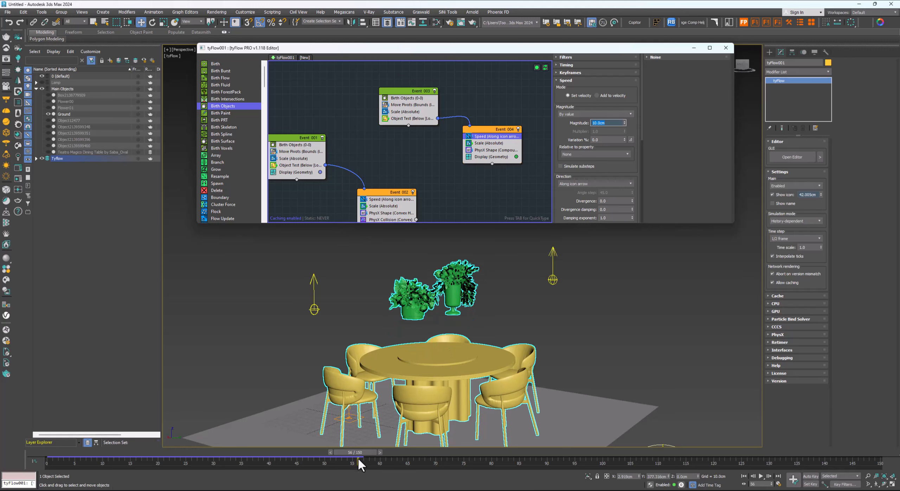
drag(373, 452, 530, 453)
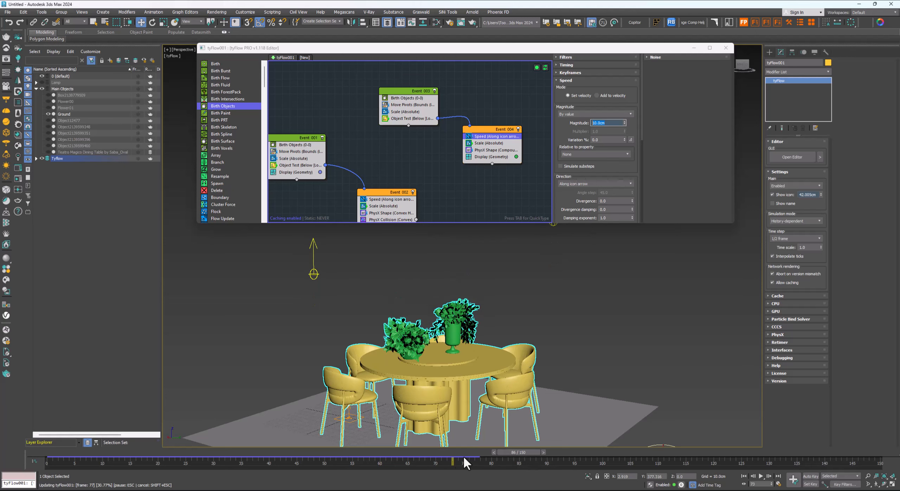
drag(297, 457, 345, 457)
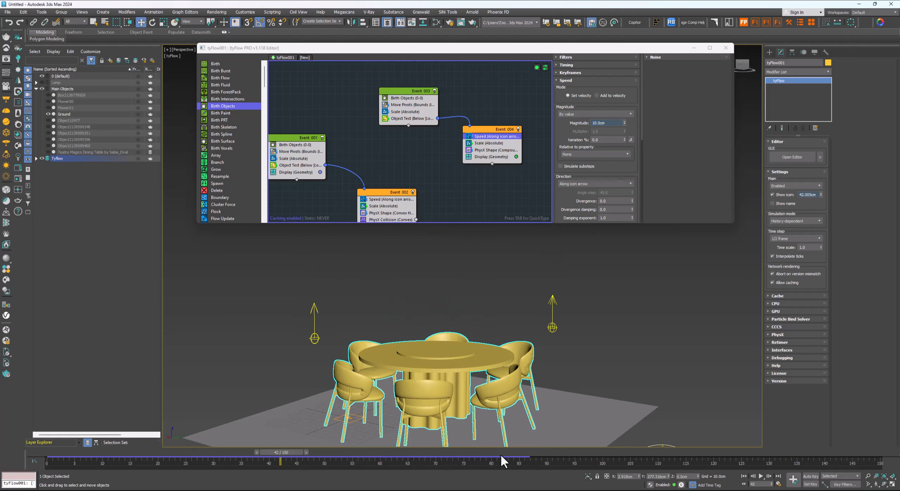
drag(500, 454, 573, 453)
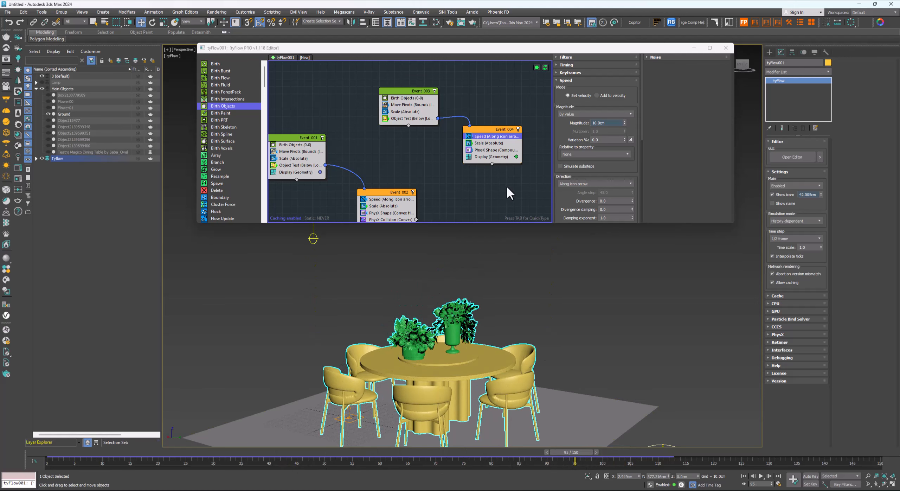
- Lock the X rotation in the dynamics of Event 004's PhysX Shape and check the vases back at frame 52
click(491, 151)
drag(560, 188, 566, 114)
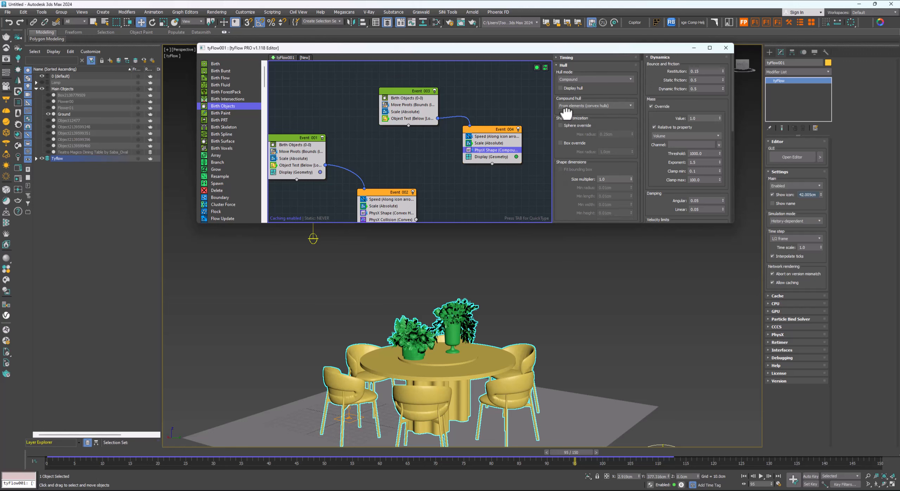
drag(669, 180, 665, 133)
scroll(444, 339, up, 3)
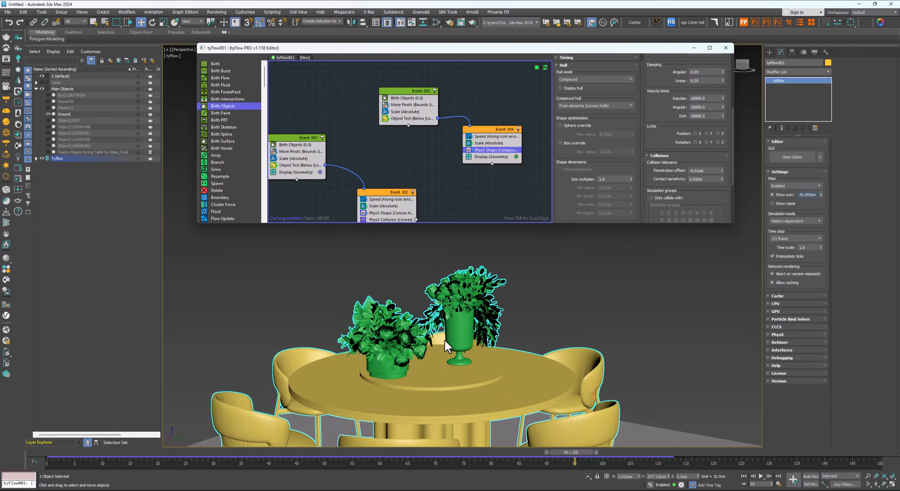
scroll(445, 339, down, 3)
middle_drag(451, 342, 444, 331)
scroll(447, 329, up, 3)
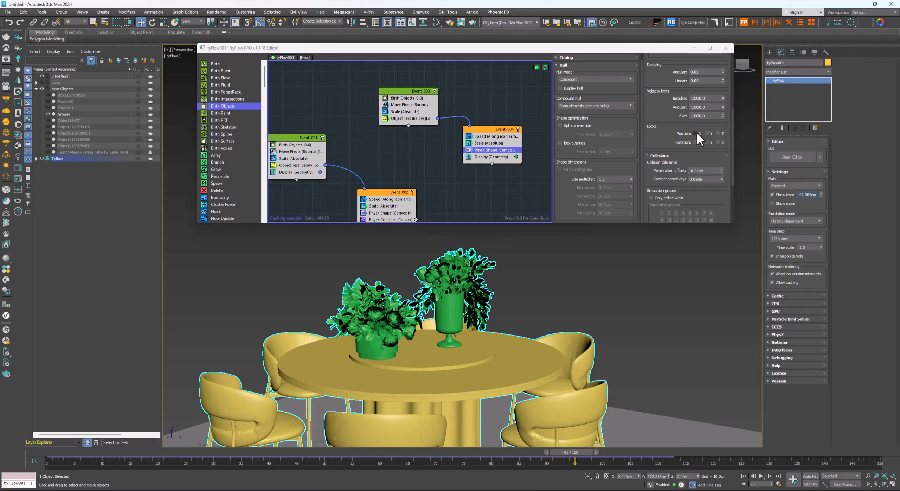
drag(673, 136, 670, 158)
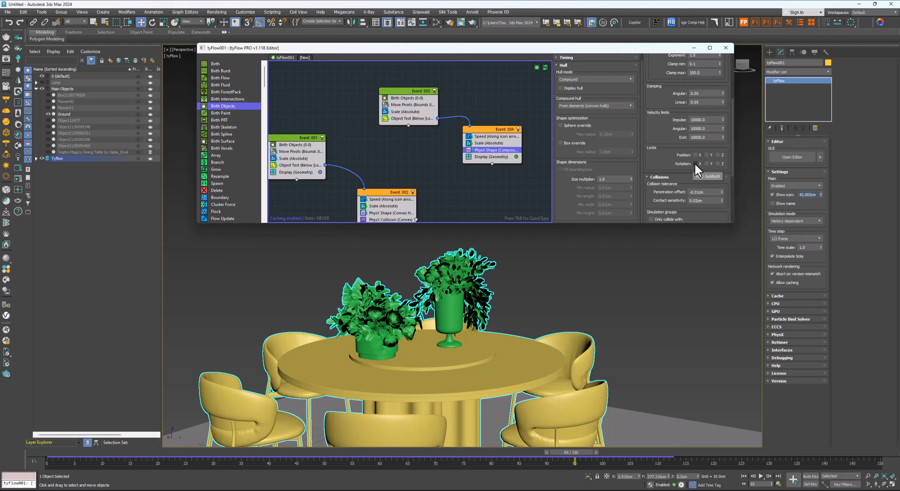
scroll(436, 316, down, 5)
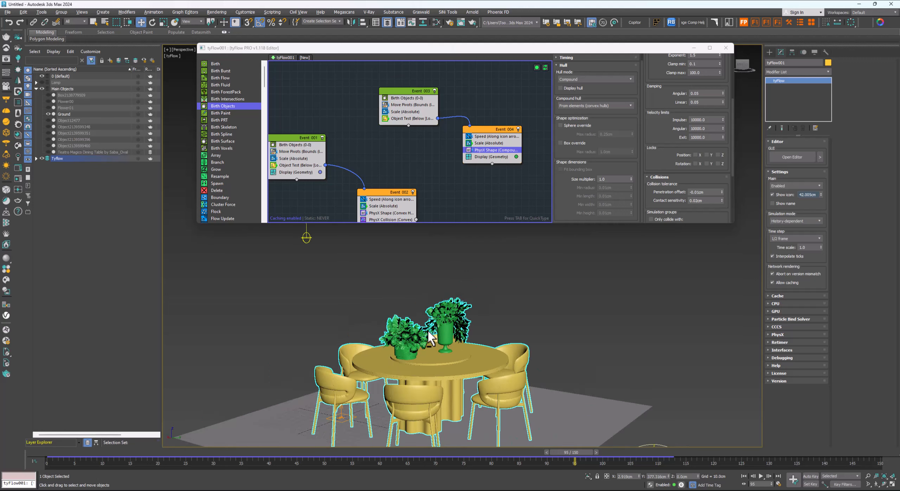
alt+middle_drag(428, 331, 421, 345)
click(694, 165)
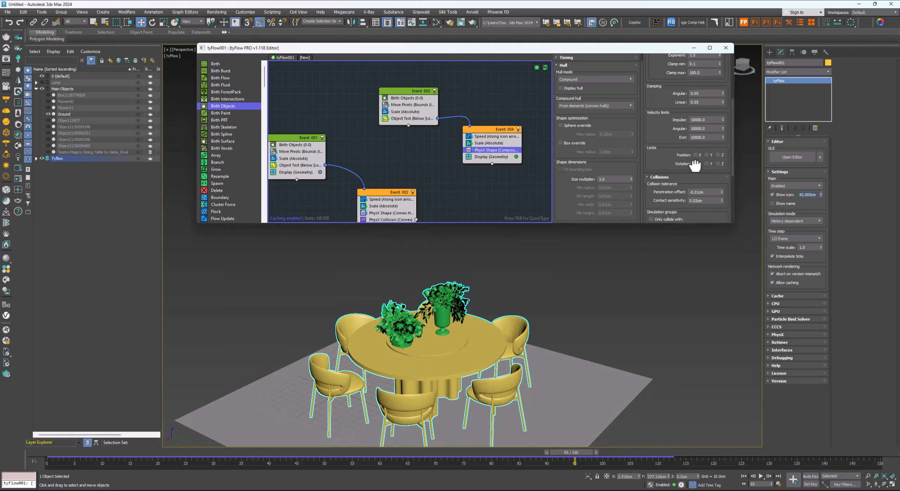
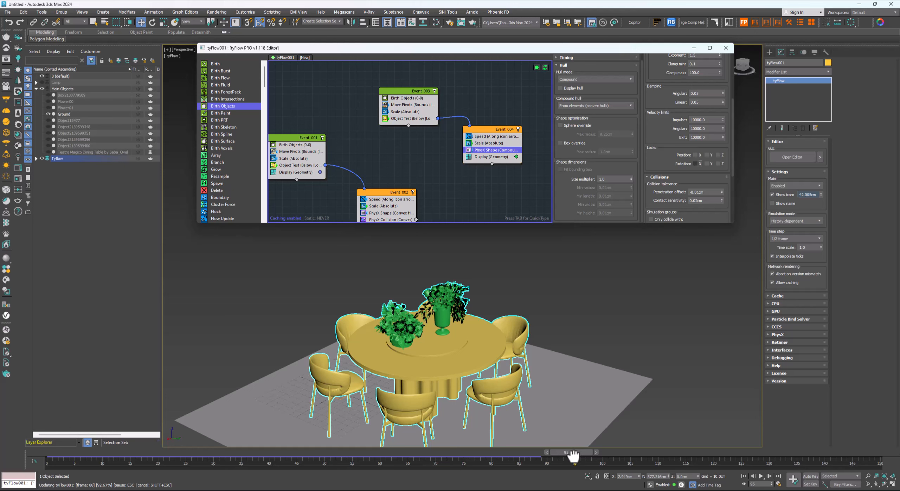
drag(577, 452, 336, 455)
key(w)
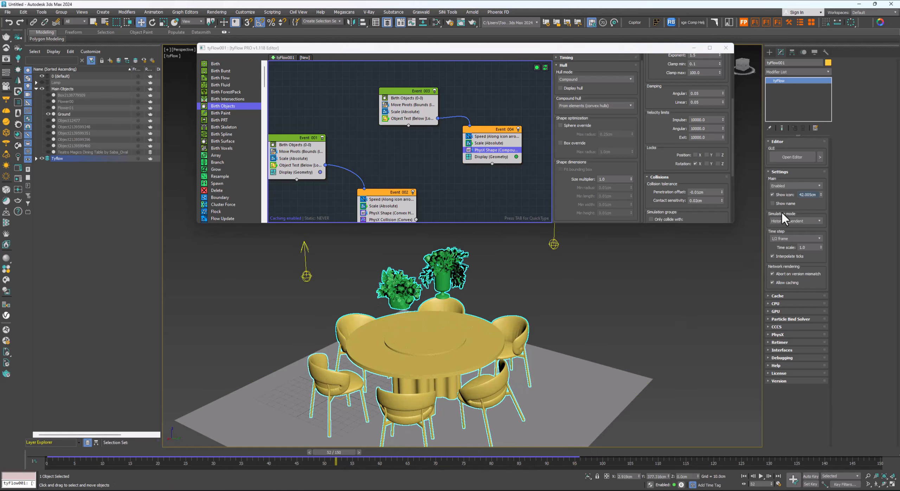
- Set the tyFlow object's time step to Frame and preview the vases at frame 59
click(781, 237)
click(779, 252)
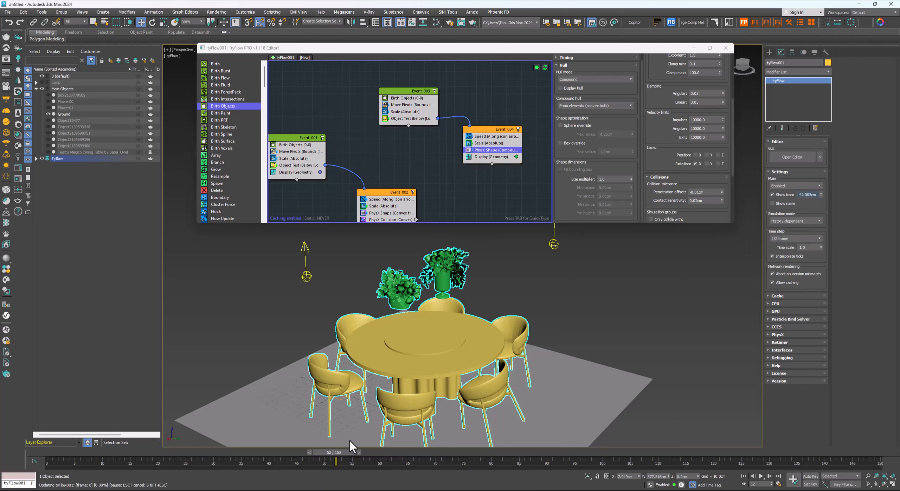
drag(343, 451, 385, 450)
key(w)
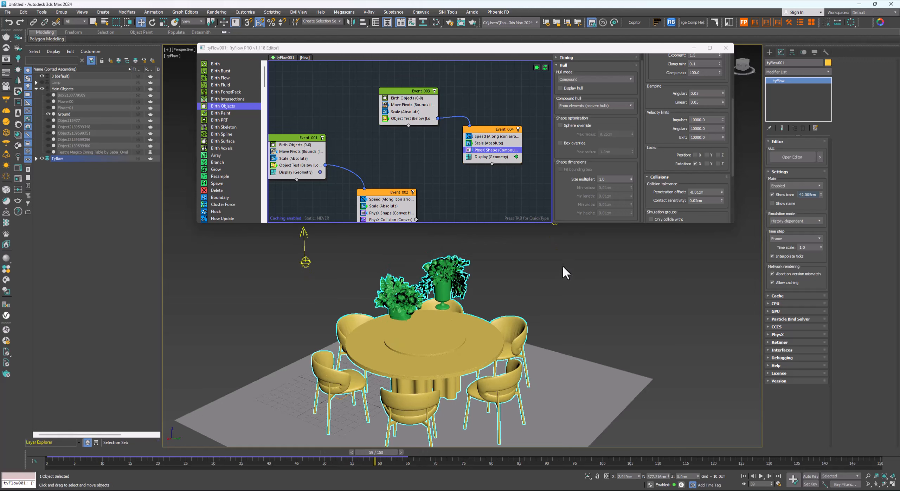
- Lock the Y rotation and the X and Y positions in Event 004's PhysX Shape and preview the vases' fall up to frame 80
click(706, 163)
mouse_move(379, 451)
mouse_down()
mouse_move(330, 452)
mouse_move(537, 449)
mouse_move(370, 450)
mouse_up()
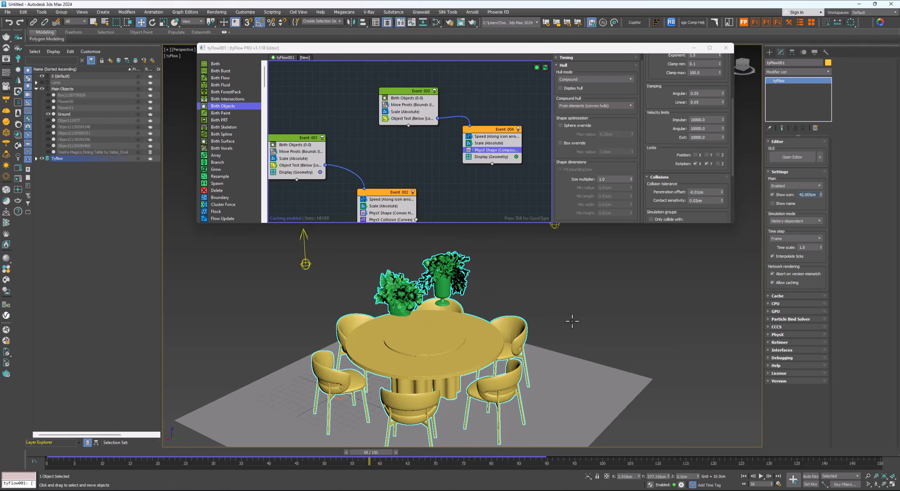
click(707, 155)
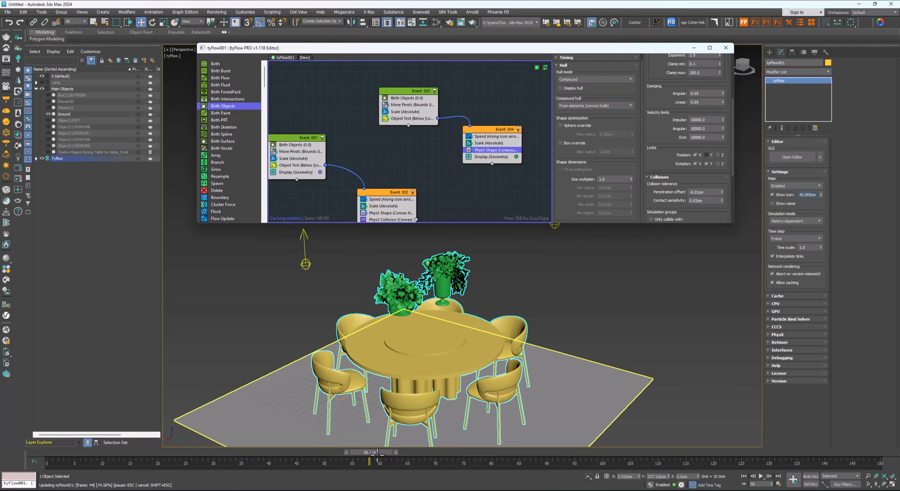
drag(377, 452, 525, 463)
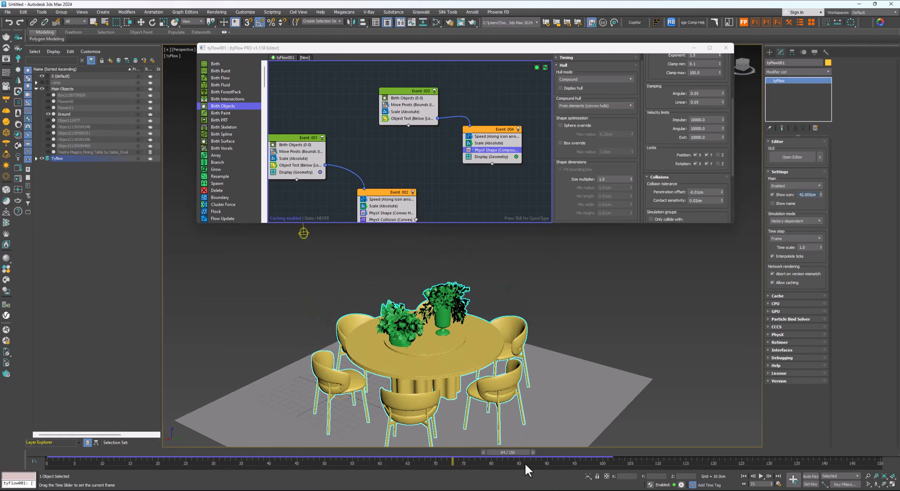
drag(626, 464, 269, 459)
drag(464, 462, 493, 454)
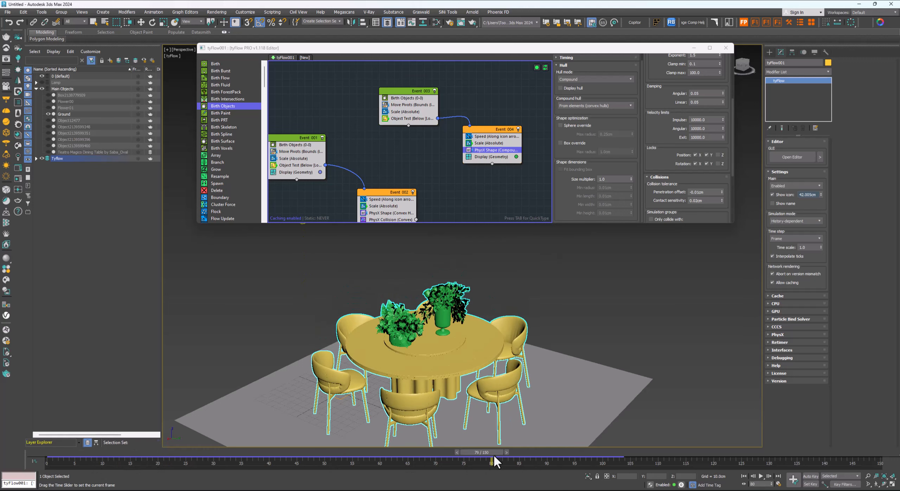
- Unlock the Y rotation in Event 004's PhysX Shape and check the vases from table height back at frame 72
click(706, 163)
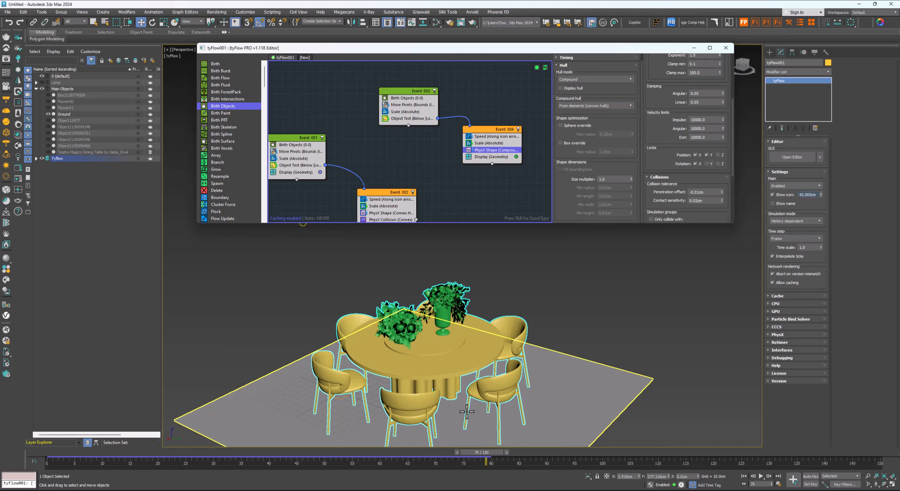
alt+middle_drag(466, 411, 484, 341)
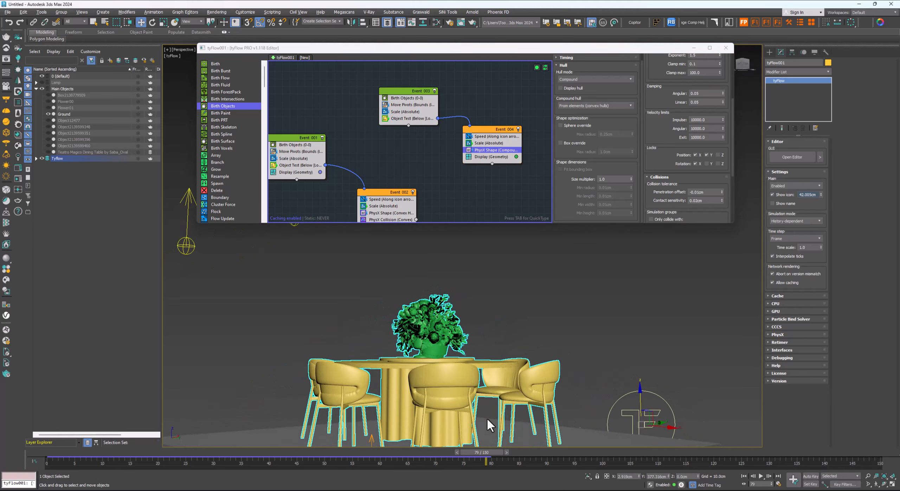
drag(482, 450, 446, 452)
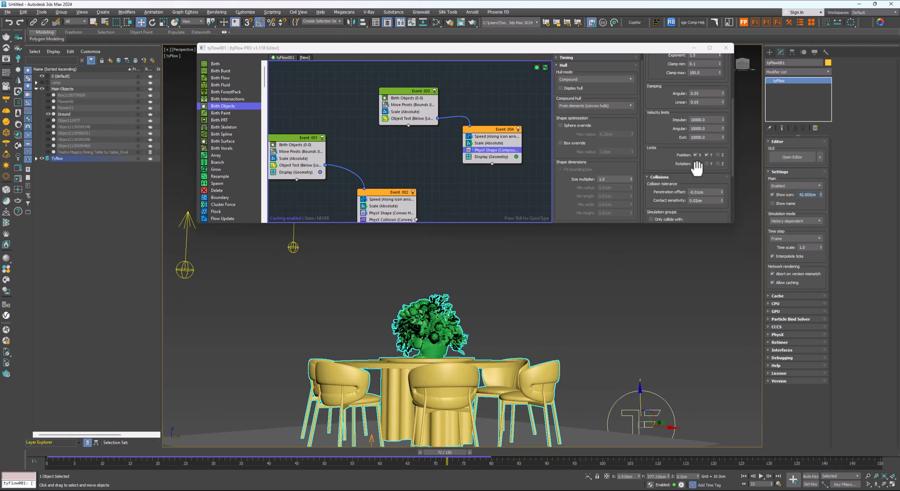
- Lock the Y rotation and unlock the X rotation in Event 004's PhysX Shape, and preview the vases up to frame 89
click(705, 164)
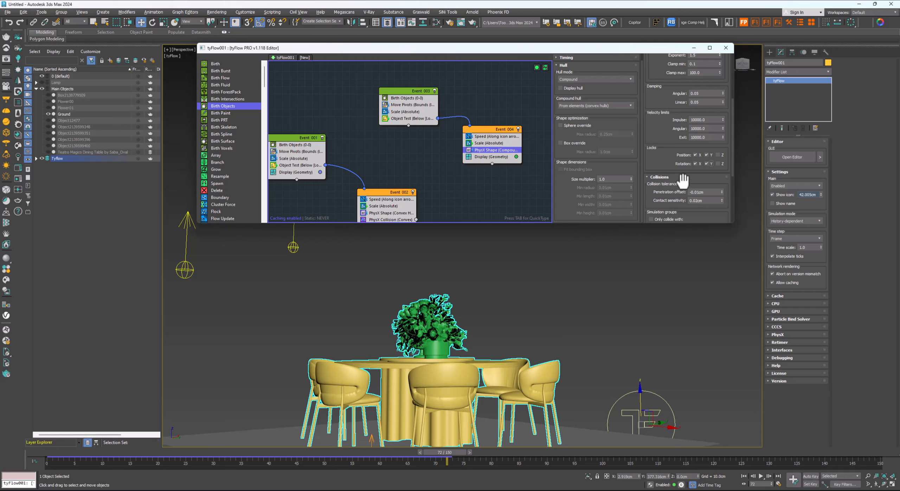
click(695, 163)
alt+middle_drag(458, 381, 443, 408)
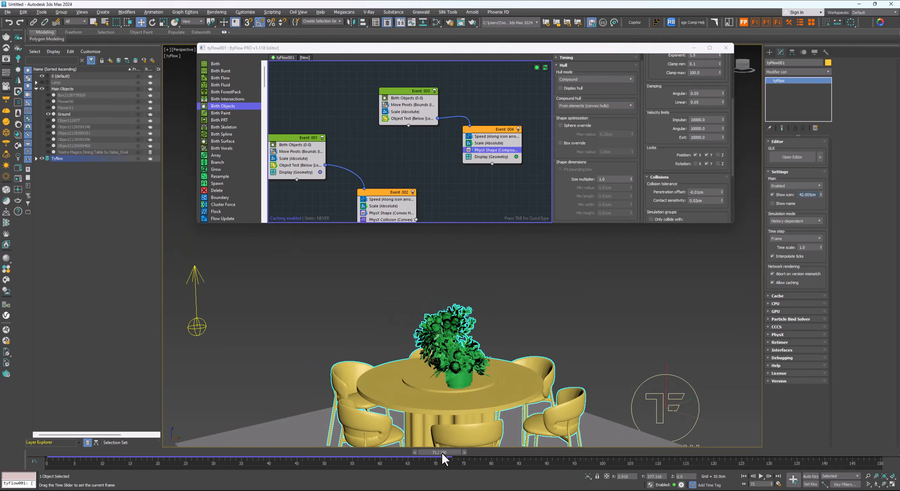
drag(443, 451, 550, 449)
- Examine the landed vases around the table and preview the simulation up to about frame 130 before rewinding it
alt+middle_drag(490, 399, 424, 390)
scroll(469, 370, up, 3)
scroll(463, 371, down, 5)
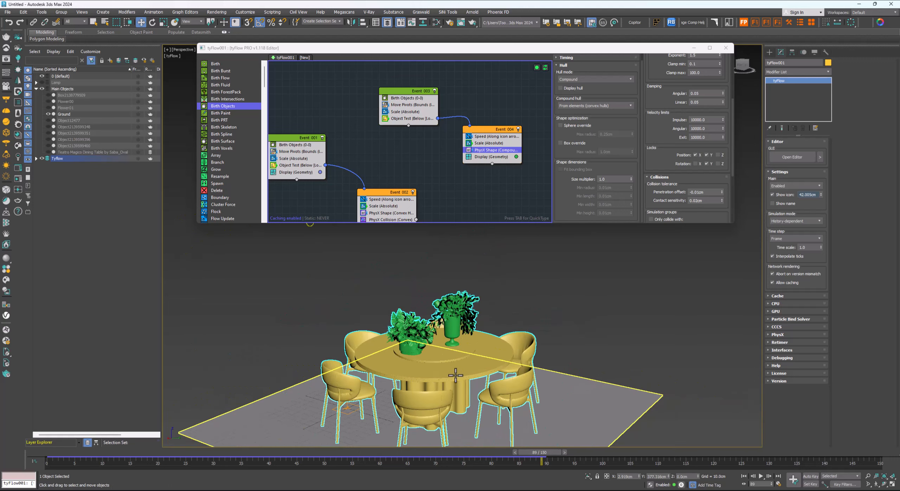
mouse_move(534, 452)
mouse_down()
mouse_move(195, 455)
mouse_move(550, 451)
mouse_up()
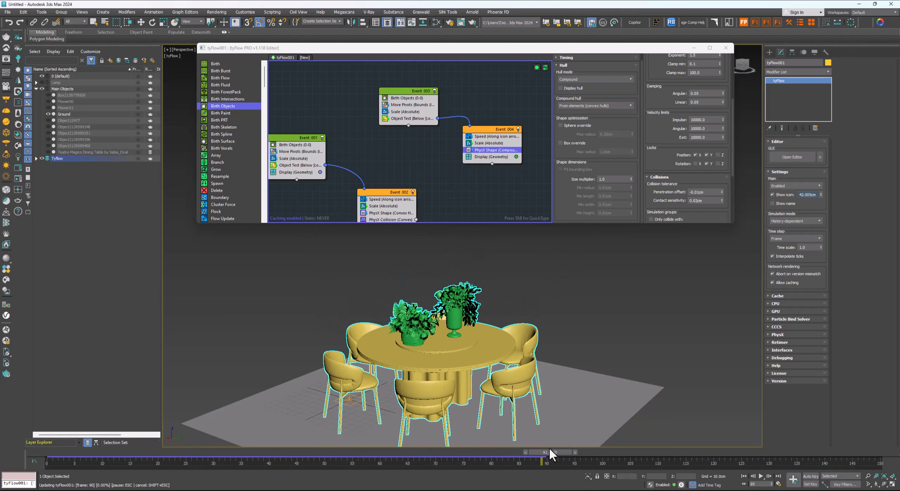
mouse_move(609, 449)
mouse_down()
mouse_move(284, 452)
mouse_move(603, 447)
mouse_up()
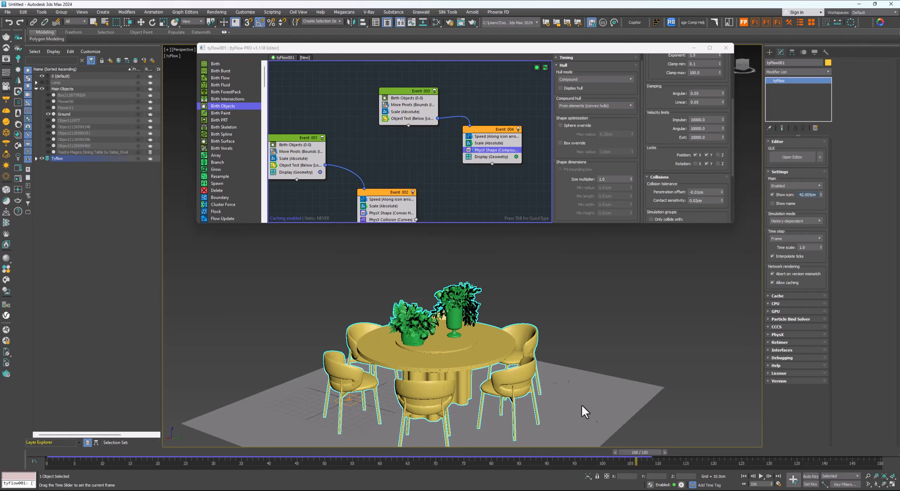
scroll(541, 356, down, 4)
mouse_move(542, 356)
alt+middle_down()
mouse_move(532, 361)
mouse_move(539, 349)
alt+middle_up()
scroll(532, 362, up, 4)
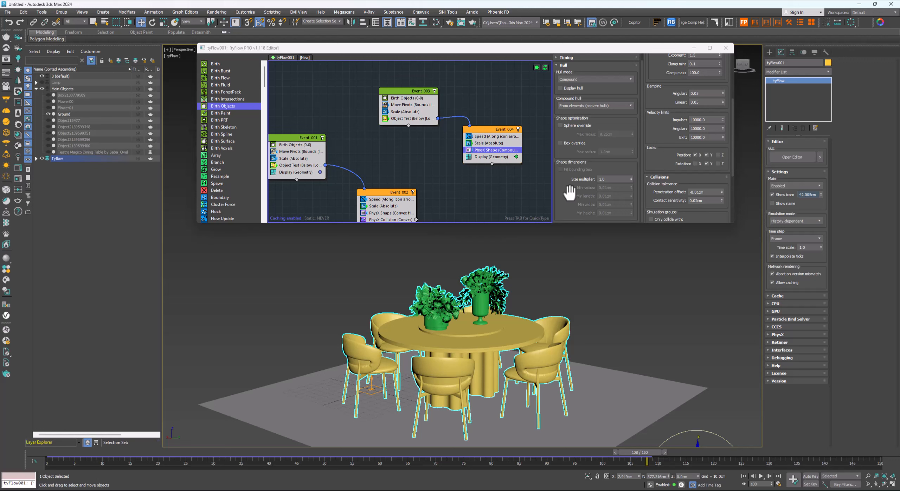
drag(672, 155, 662, 139)
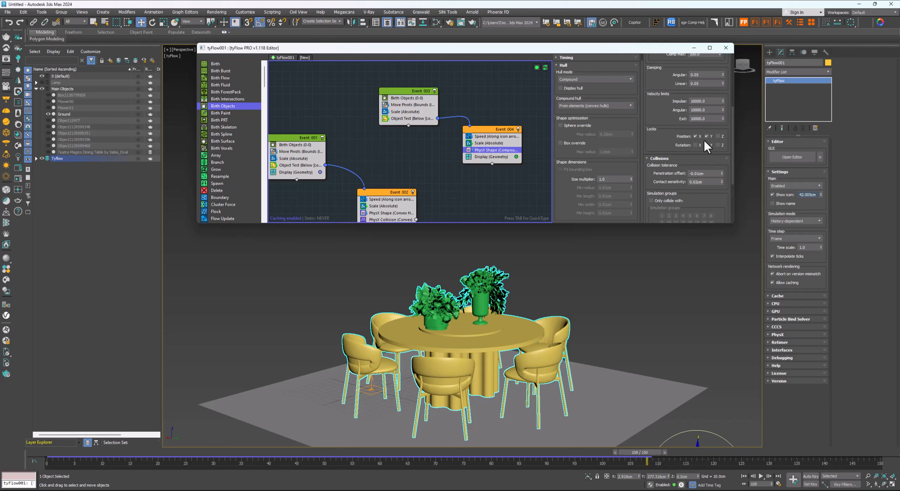
drag(634, 450, 759, 449)
drag(746, 450, 59, 448)
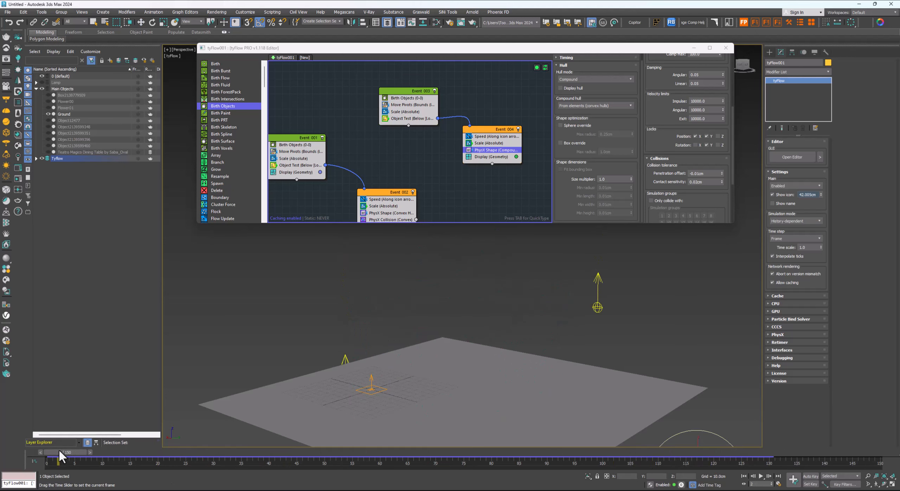
- Deselect the tyFlow object, play the whole popup animation, and return to frame 0
click(217, 337)
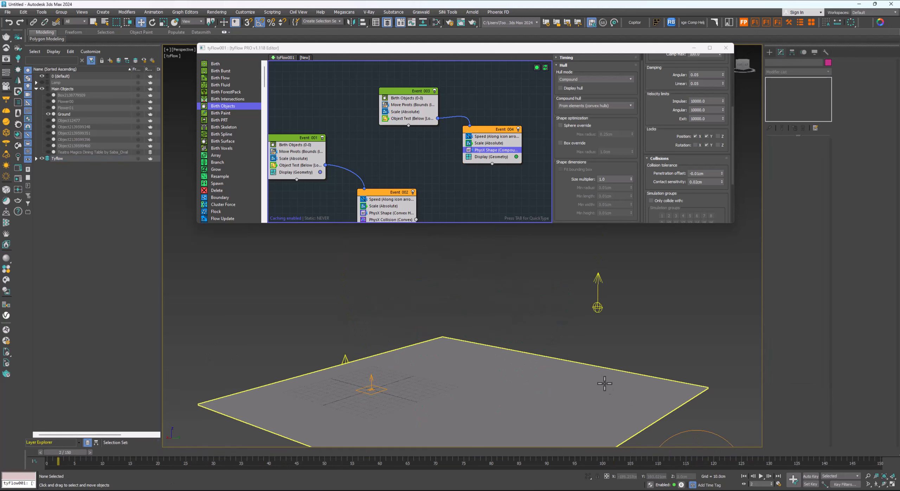
scroll(604, 383, down, 3)
middle_drag(551, 379, 539, 360)
click(761, 476)
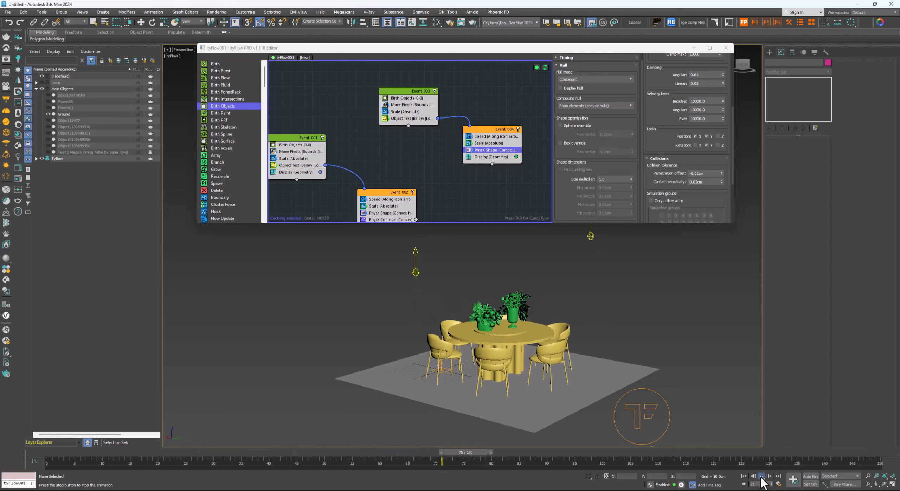
click(760, 476)
click(743, 475)
- Preview the popup from a wider angle up to frame 78 and look over the dining set
middle_drag(513, 377, 450, 380)
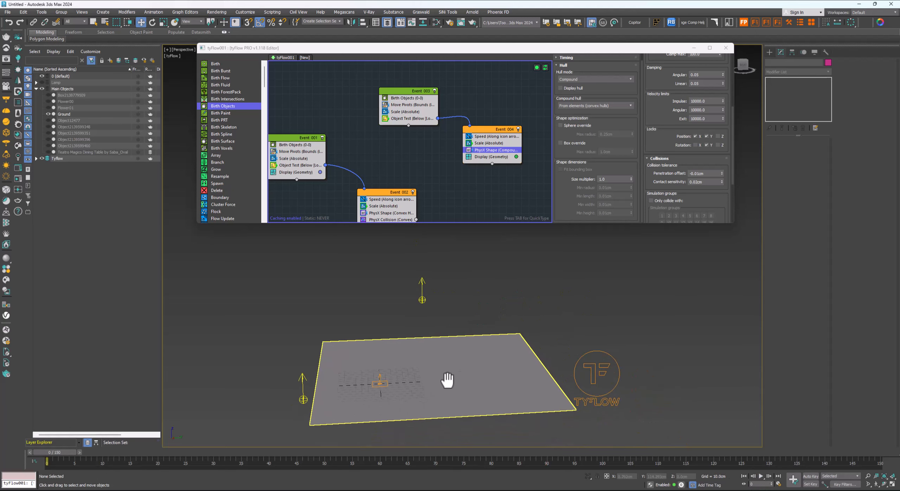
drag(69, 452, 493, 444)
scroll(446, 389, down, 3)
alt+middle_drag(471, 365, 443, 363)
middle_drag(443, 363, 447, 392)
alt+middle_drag(447, 392, 423, 384)
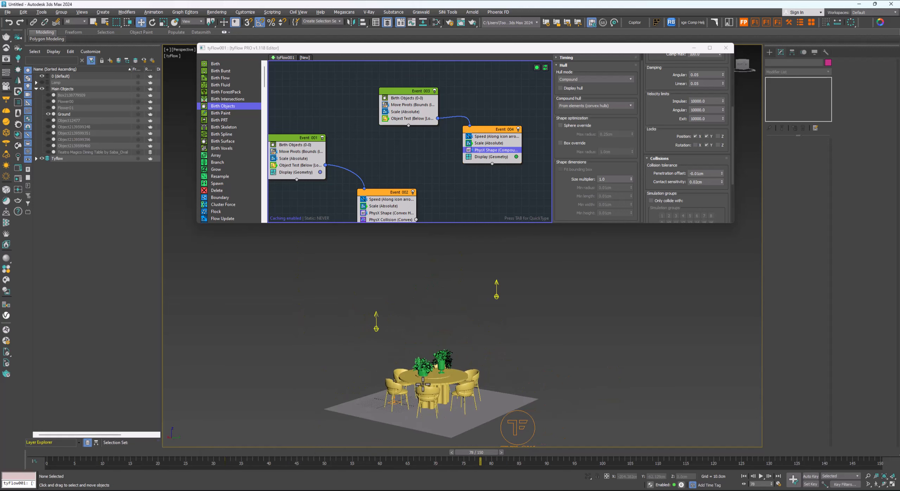
- Move the tyFlow editor aside, show the Lamp layer, and select the hanging lamp
drag(542, 48, 612, 90)
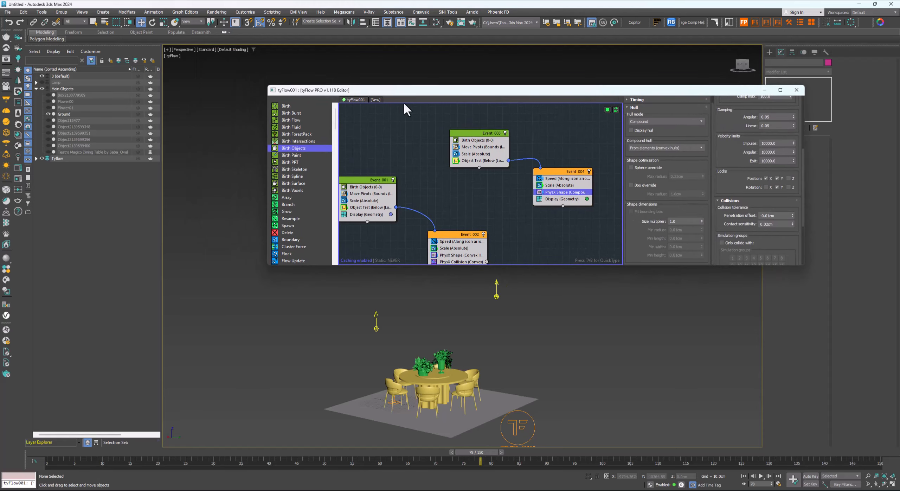
click(42, 83)
middle_drag(431, 343, 459, 368)
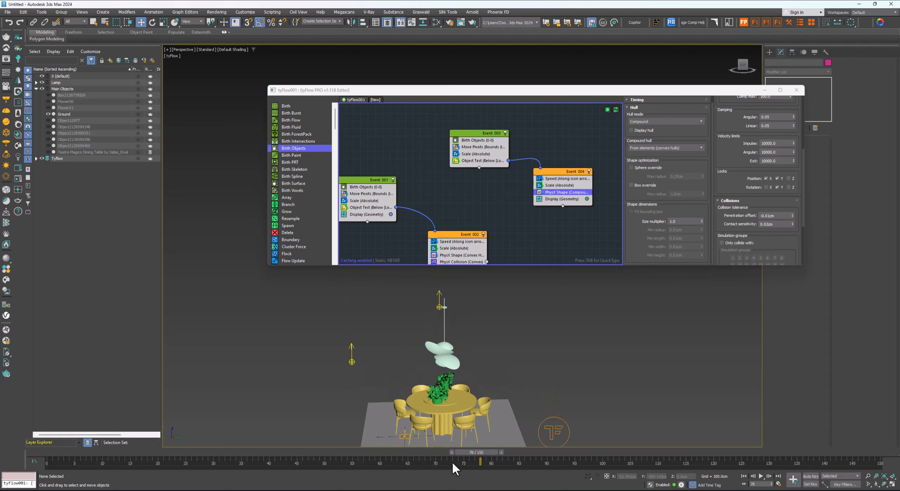
click(457, 352)
- Turn on Auto Key for the selected lamp from frame 0 and go to frame 70
drag(486, 456, 57, 459)
key(w)
alt+middle_drag(420, 392, 396, 371)
scroll(419, 356, down, 2)
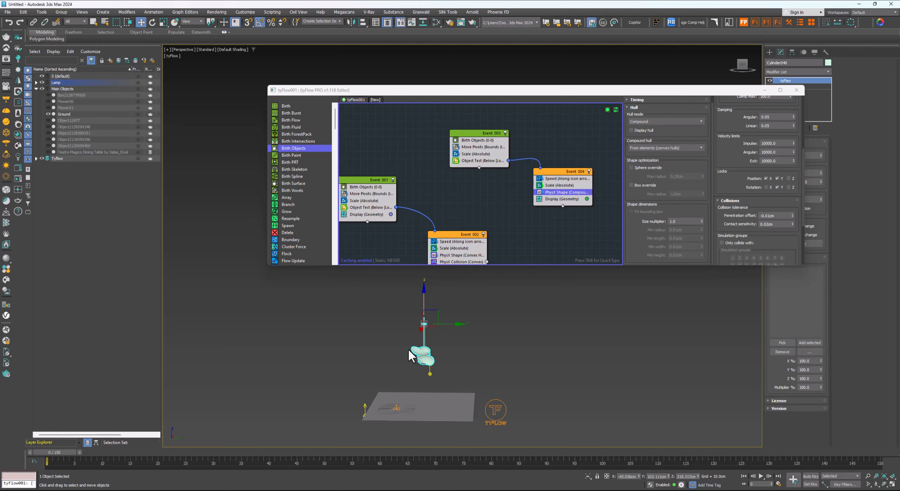
mouse_move(394, 350)
alt+middle_down()
mouse_move(420, 350)
mouse_move(409, 355)
alt+middle_up()
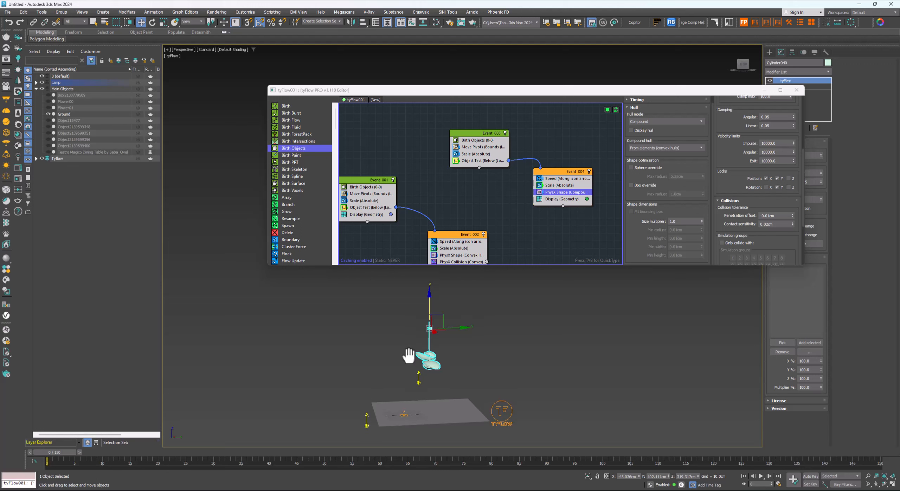
key(n)
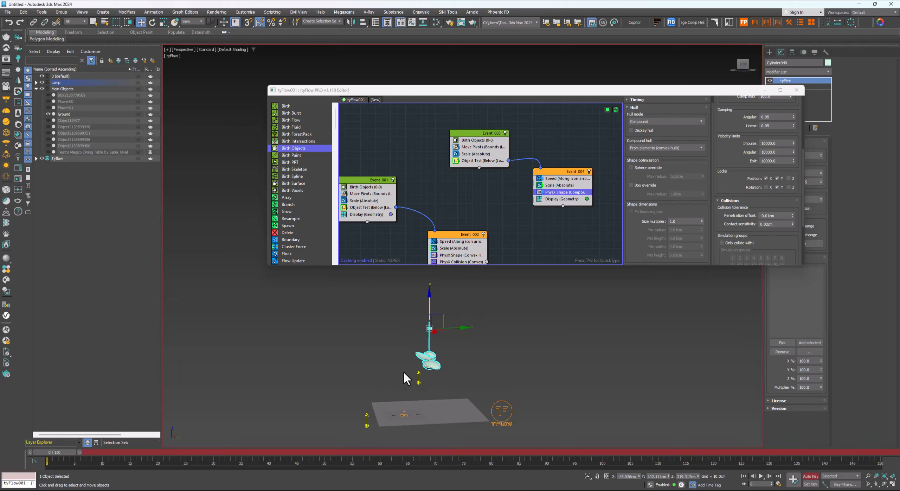
drag(60, 451, 440, 451)
key(w)
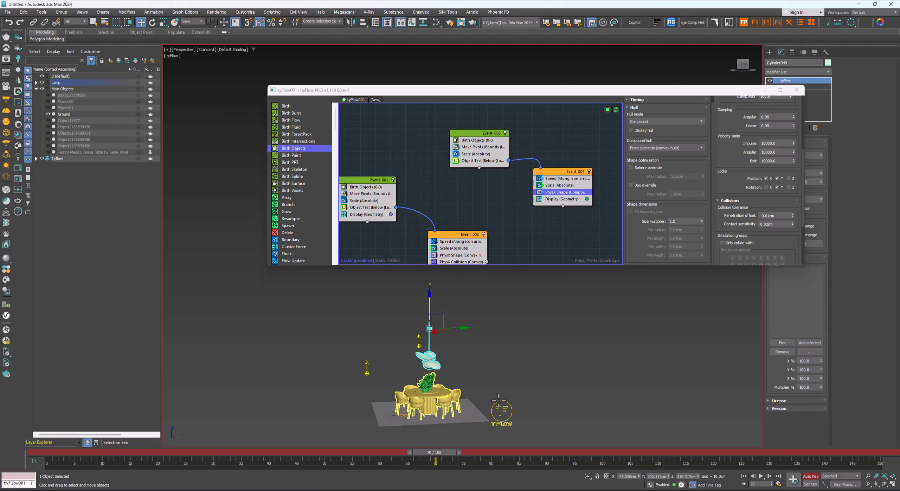
middle_drag(498, 401, 455, 386)
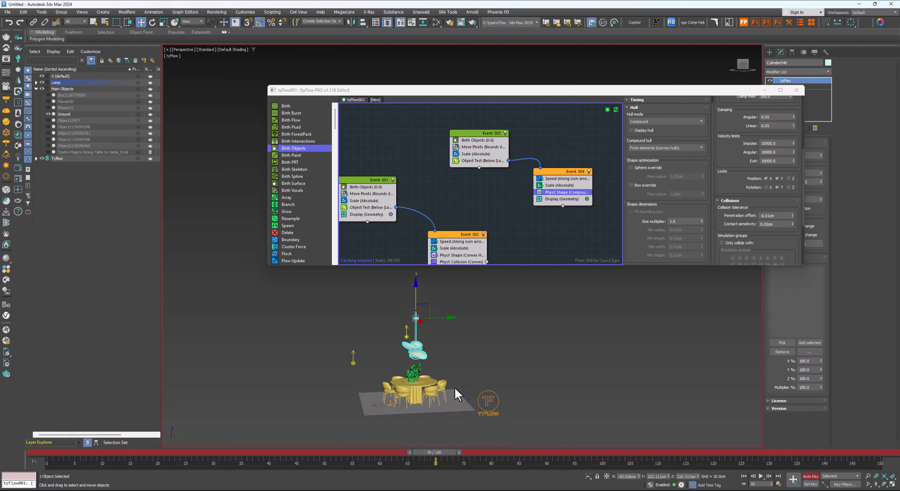
- Scale the lamp to 0 on all axes at frame 70 using exact scale values, and turn off Auto Key
key(r)
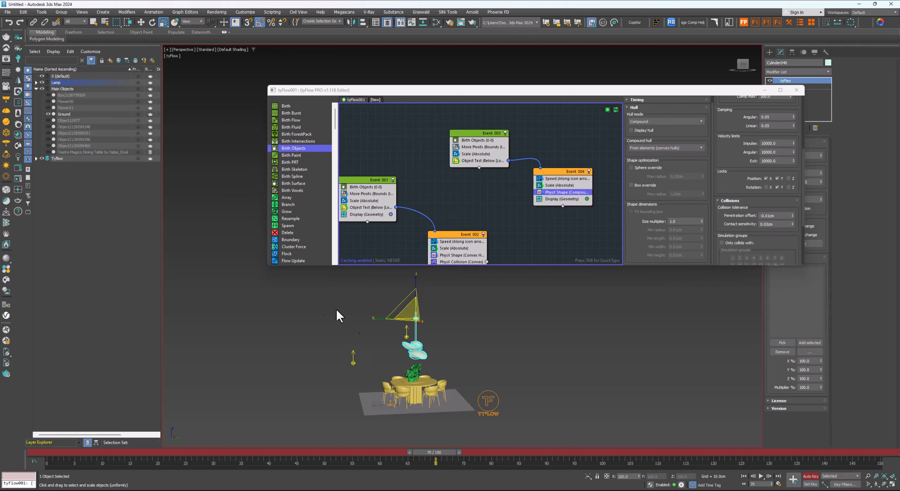
right_click(164, 22)
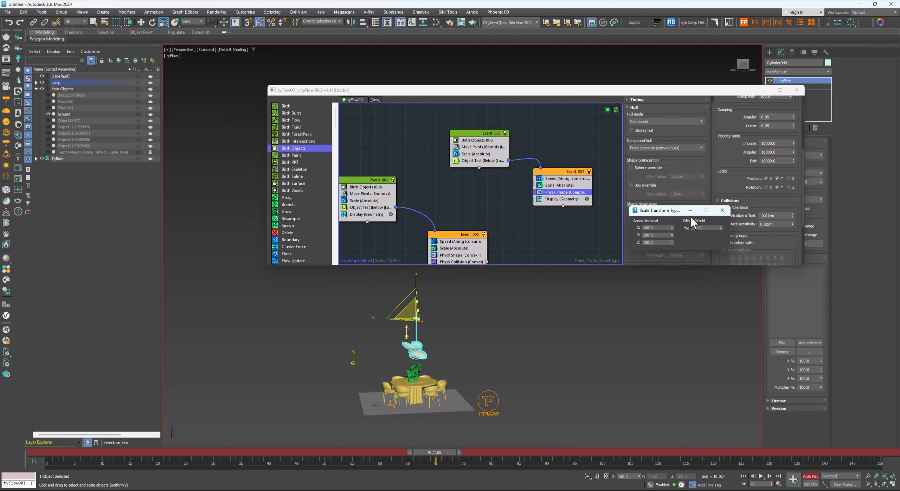
drag(670, 213, 604, 291)
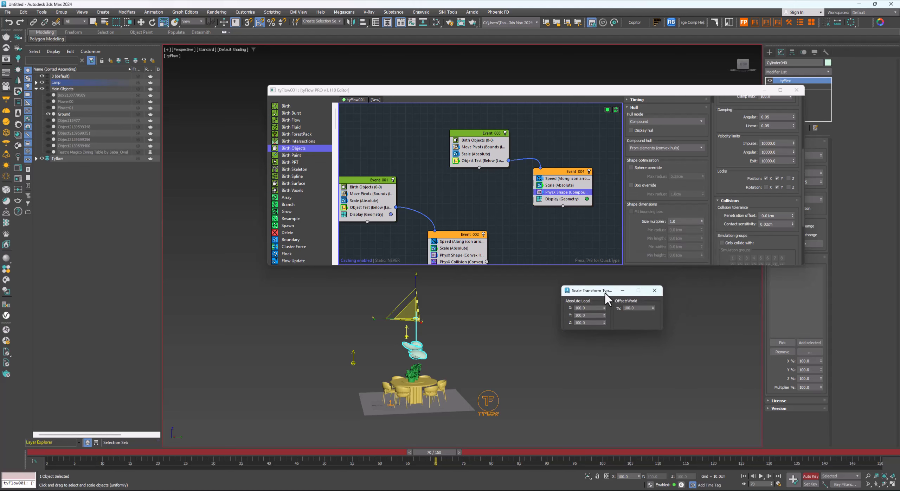
right_click(652, 308)
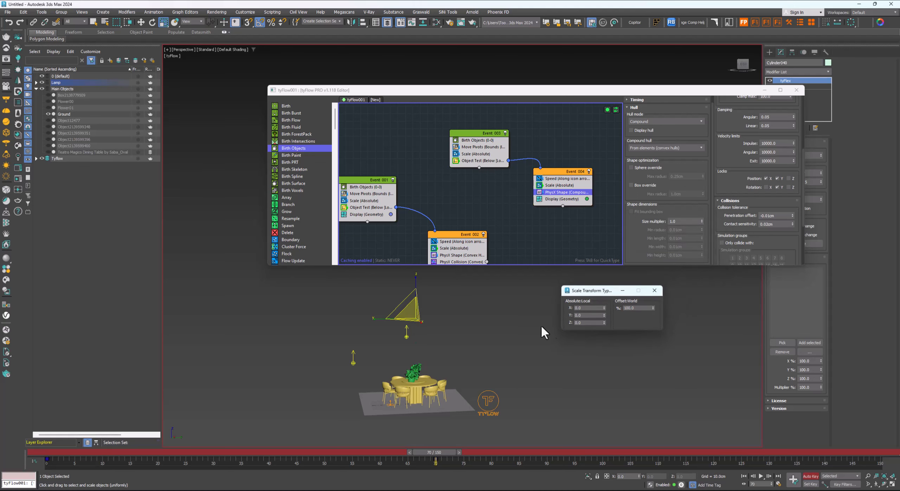
key(n)
click(655, 291)
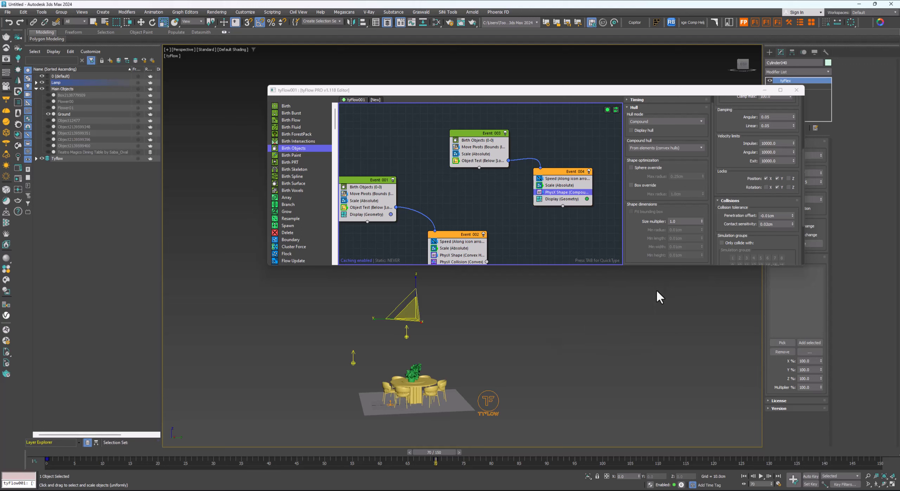
- Move the lamp's full-size scale key from frame 0 to frame 85
drag(449, 452, 142, 465)
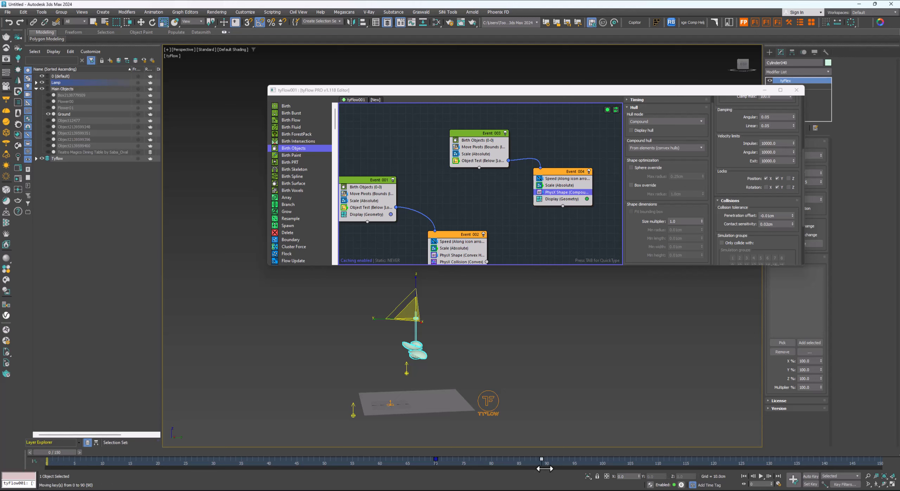
drag(544, 468, 609, 468)
drag(520, 467, 520, 468)
- Preview the lamp's scale-up together with the dining set up to frame 86, and deselect the lamp
mouse_move(53, 450)
mouse_down()
mouse_move(122, 452)
mouse_move(58, 460)
mouse_up()
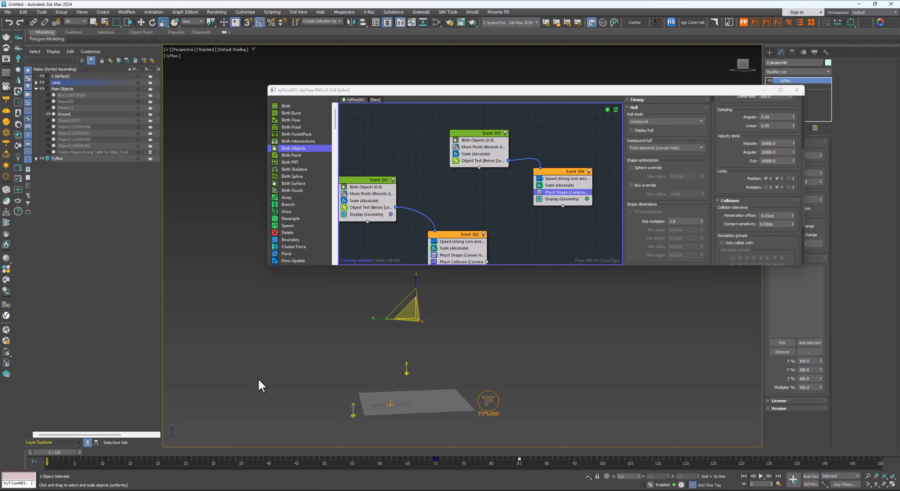
drag(59, 452, 526, 458)
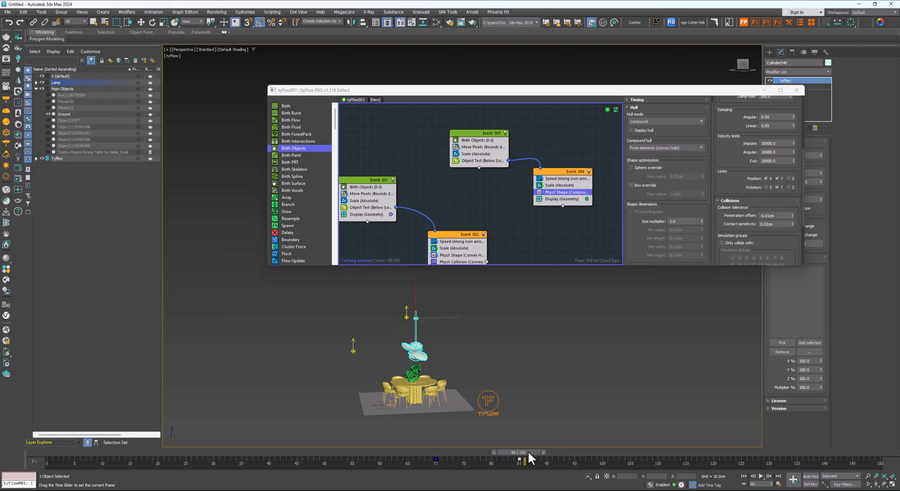
key(r)
scroll(436, 348, up, 3)
scroll(439, 350, down, 4)
click(493, 383)
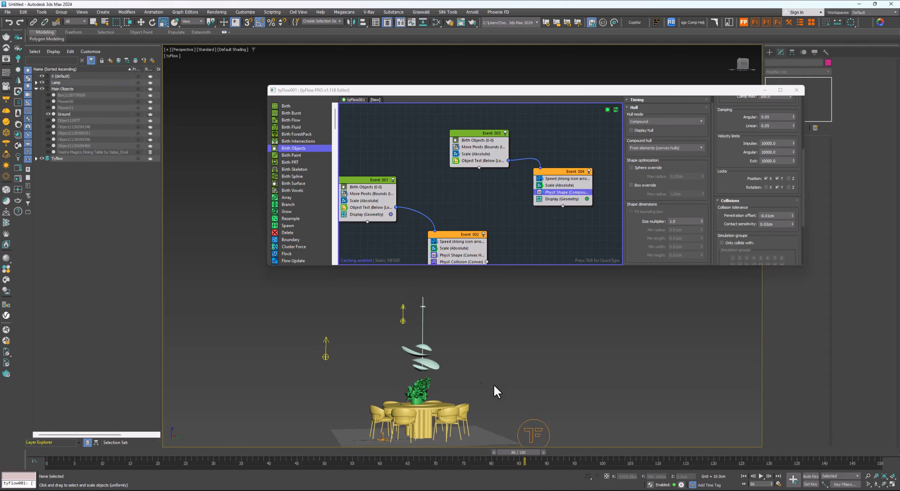
- Play the dining set and lamp animation from frame 64 and stop after the lamp has scaled up
drag(516, 451, 402, 462)
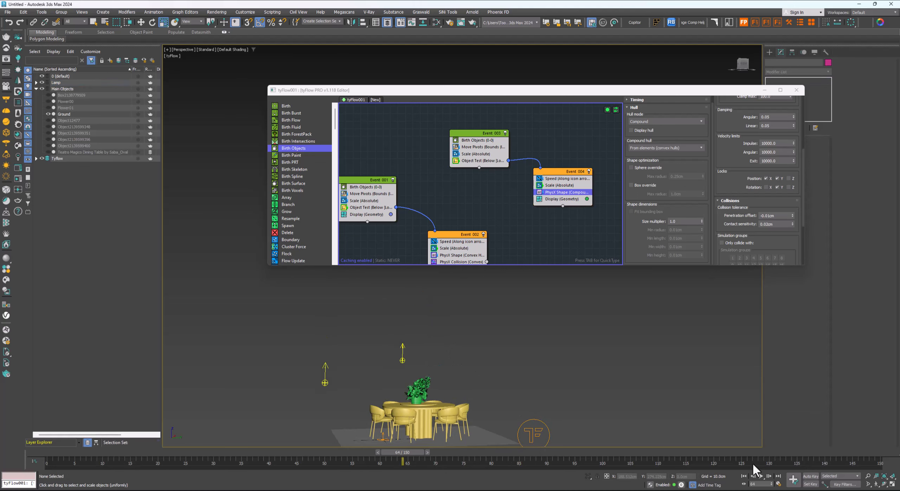
click(760, 475)
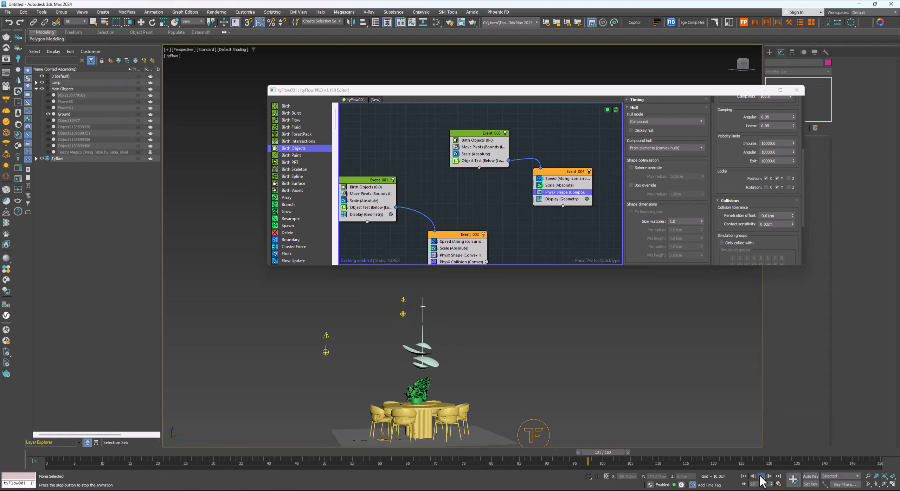
click(760, 475)
- Select the lamp and remove its tyFlex modifier, leaving only the Editable Poly, at frame 89
click(406, 369)
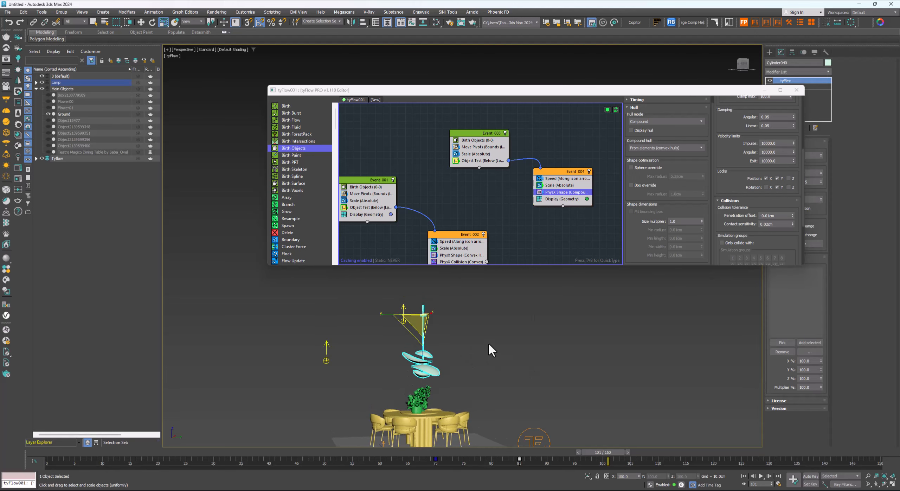
drag(730, 92, 679, 89)
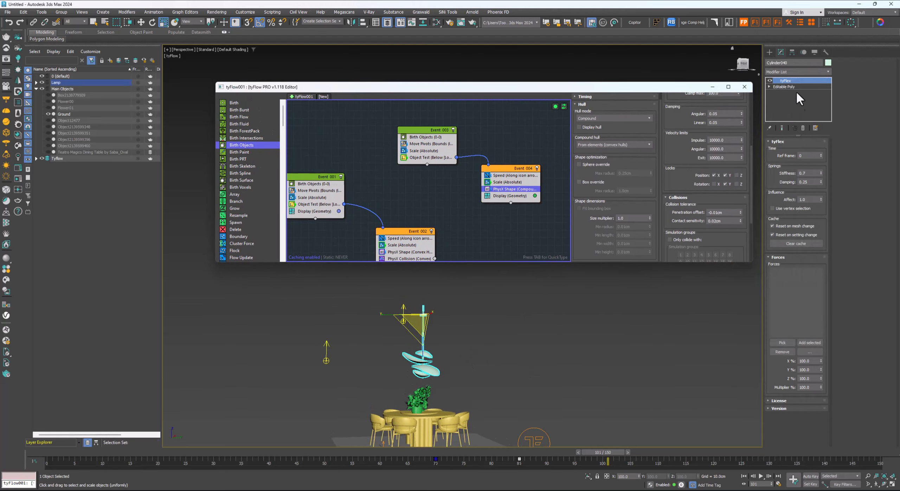
click(803, 128)
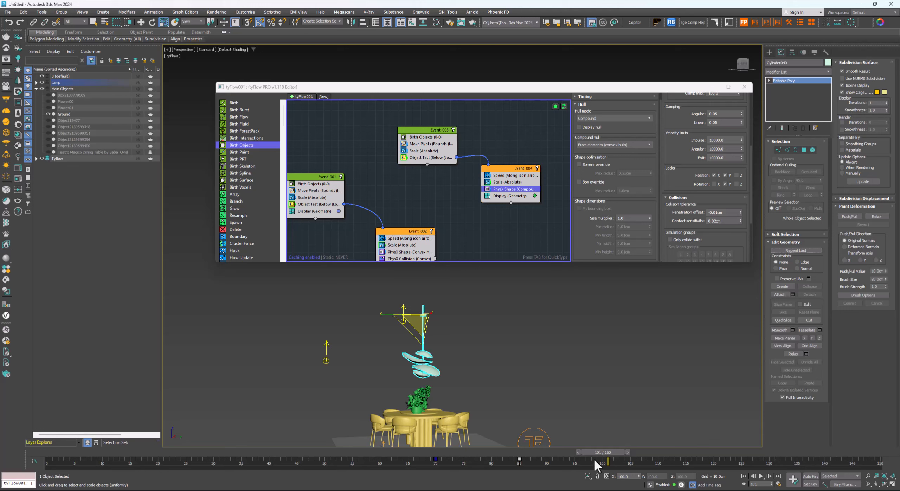
drag(595, 460, 540, 459)
key(r)
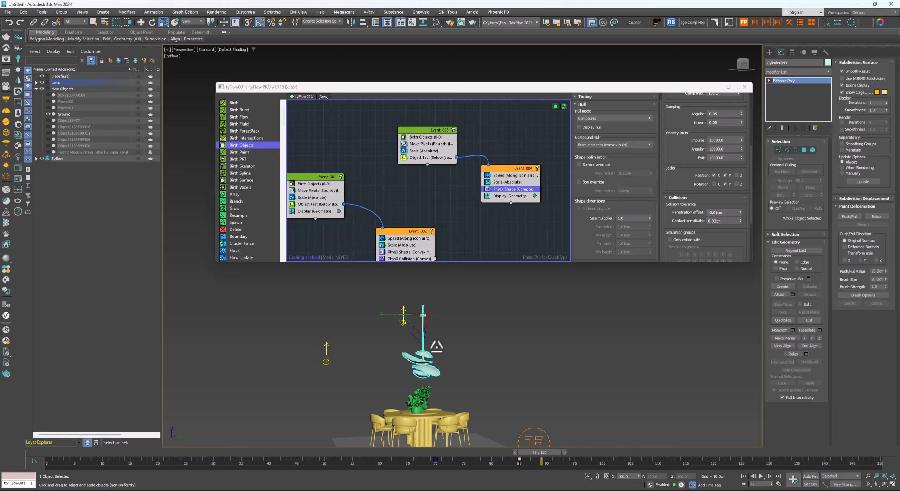
key(r)
- Add a tyFlex modifier on top of the lamp's Editable Poly
click(788, 71)
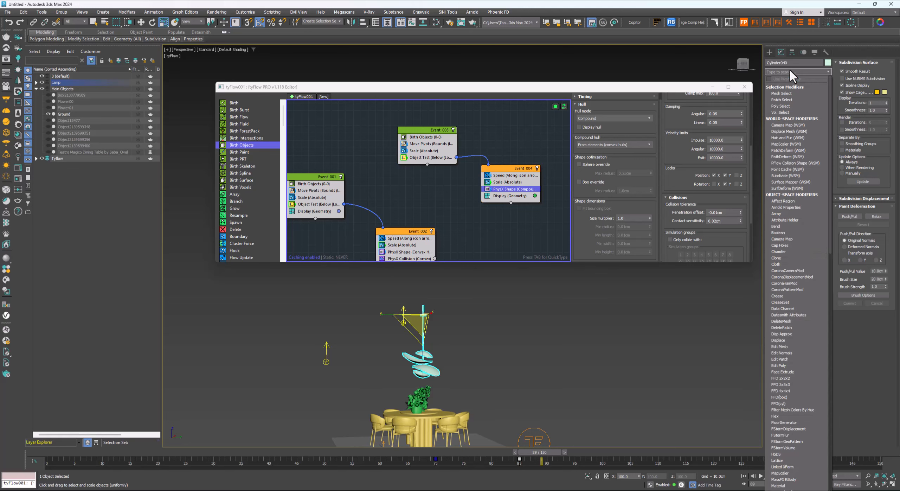
text(tyfle)
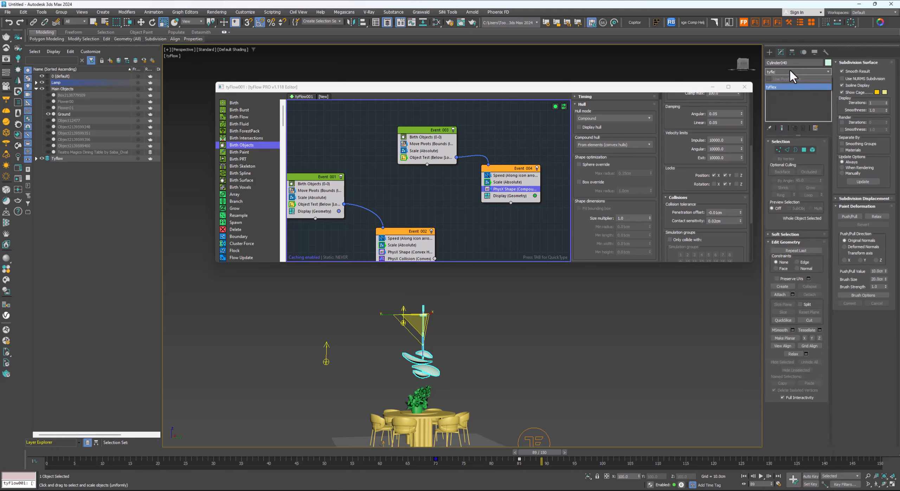
key(Return)
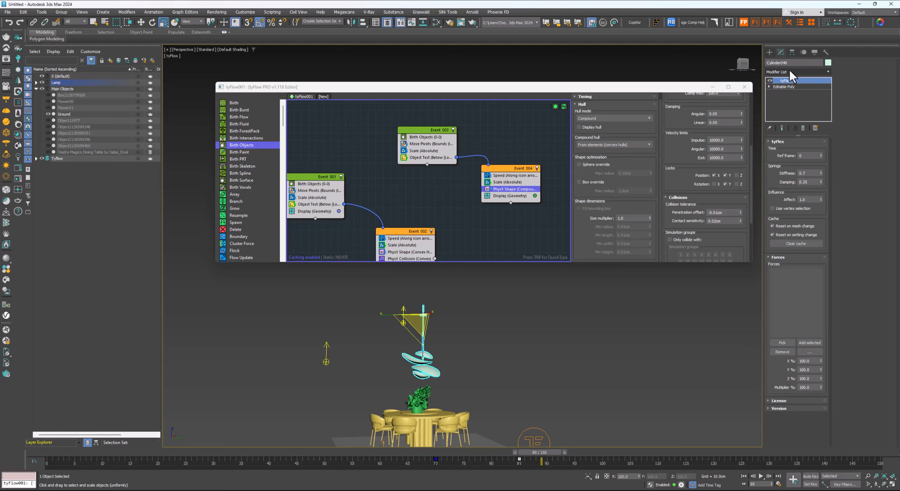
key(r)
key(w)
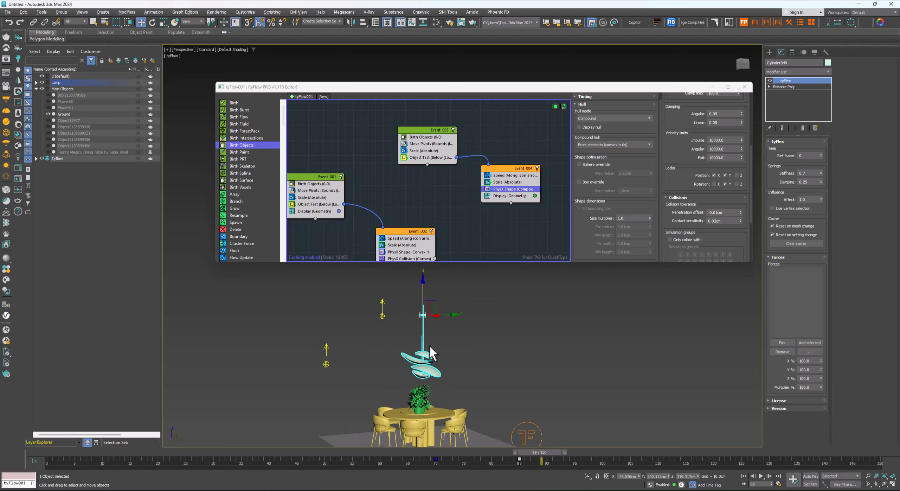
- Isolate the lamp in the viewport at frame 77 and minimize the tyFlow editor
middle_drag(416, 355, 446, 346)
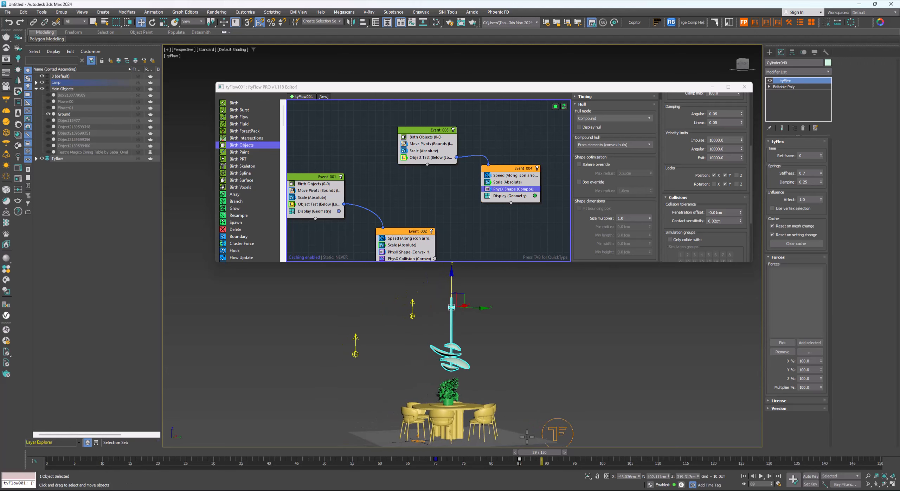
drag(532, 451, 470, 458)
key(alt+q)
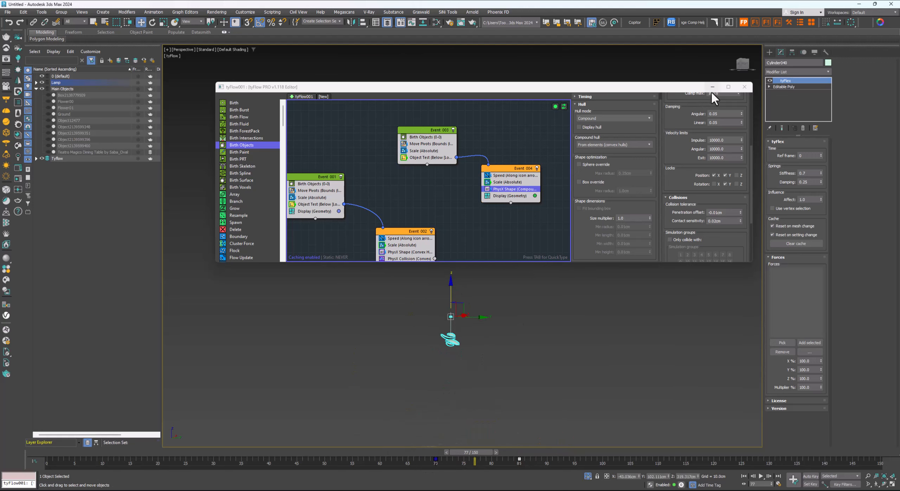
click(712, 87)
- Scrub the isolated lamp's scale-up to frame 103 and back to frame 89 to examine its flex motion
drag(470, 452, 615, 449)
key(w)
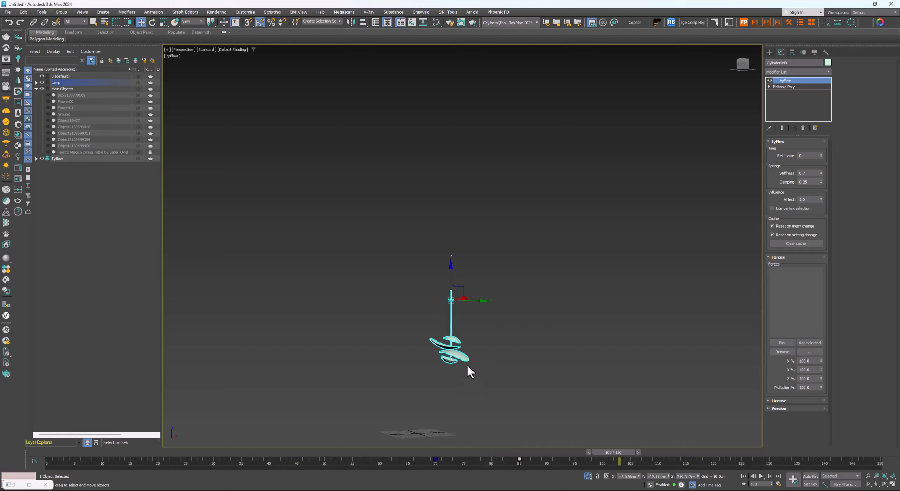
scroll(442, 374, up, 2)
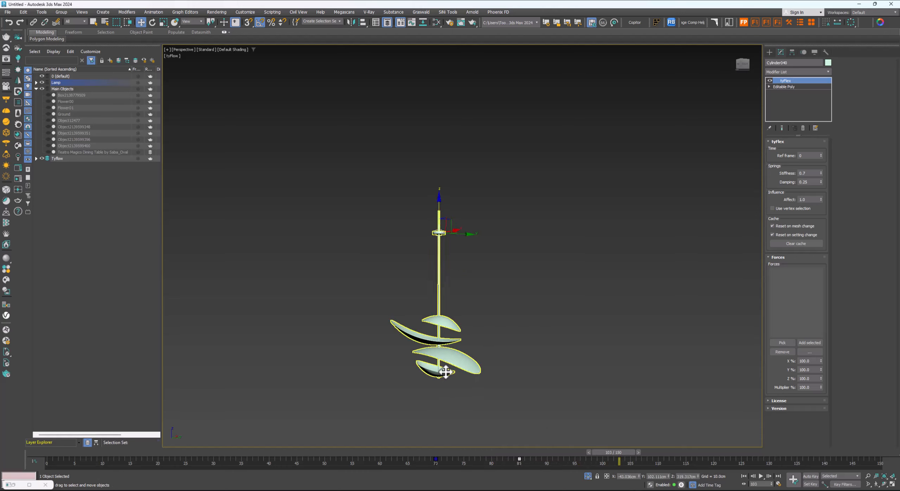
drag(609, 452, 539, 452)
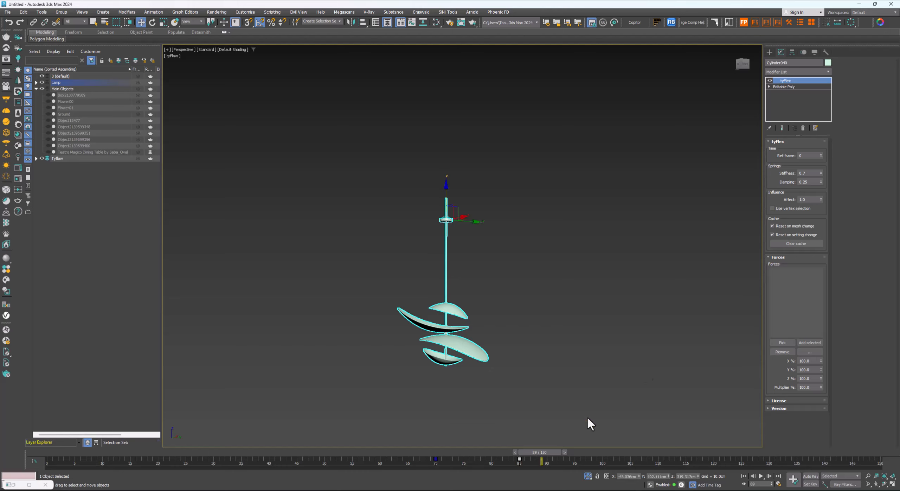
- Set the lamp's tyFlex stiffness to 0.5 and play its scale-up from frame 67
click(812, 172)
text(.5)
key(Return)
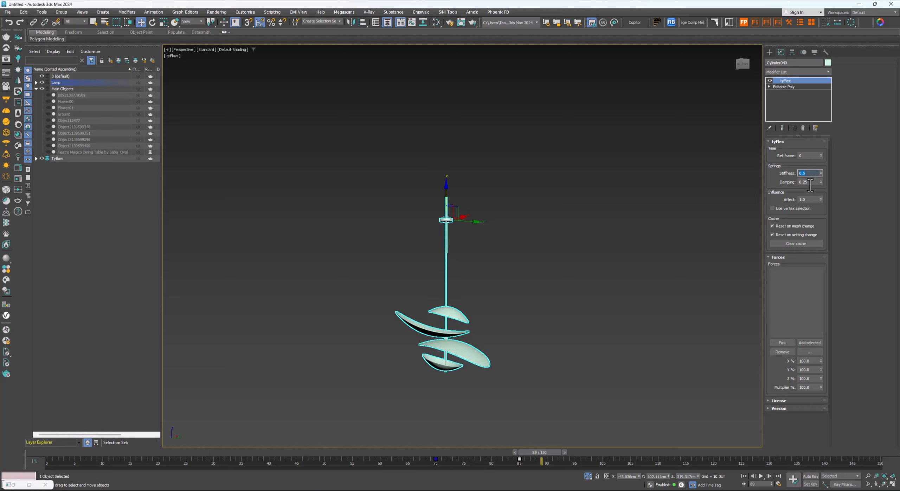
drag(539, 454, 417, 453)
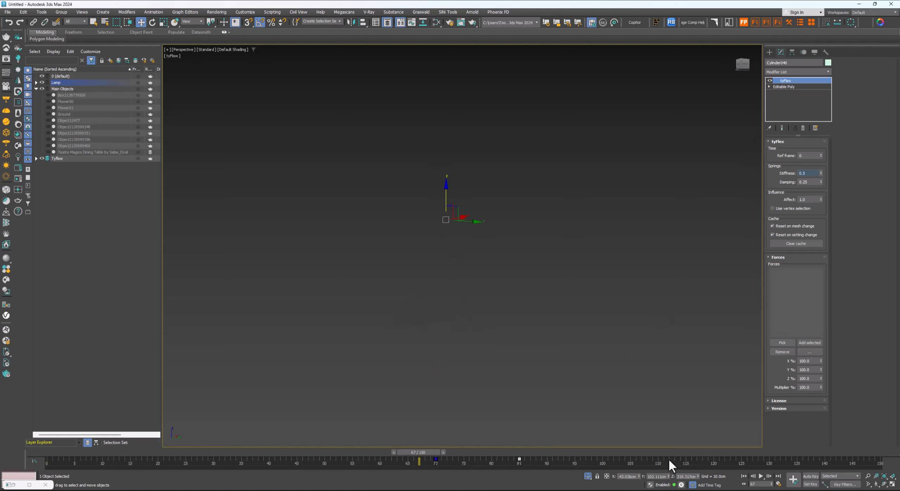
click(760, 476)
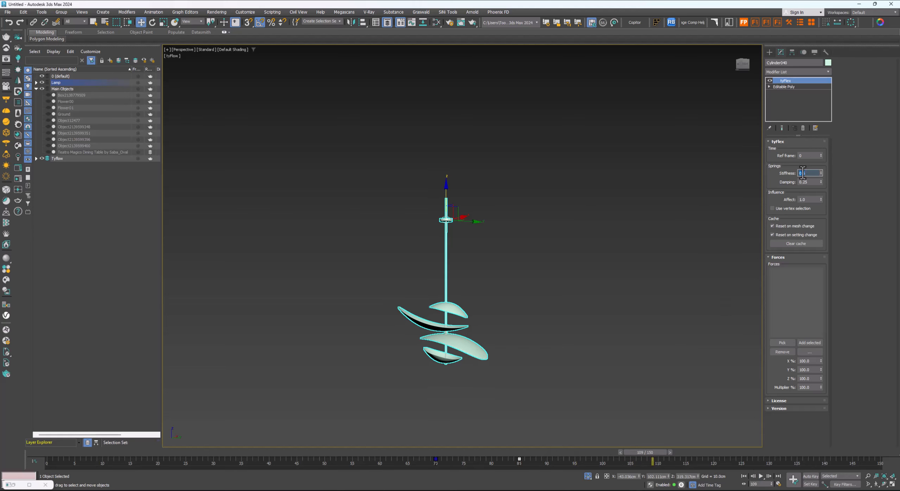
- Try a tyFlex stiffness of 1.0, play the lamp's scale-up from frame 71, and return to frame 75
key(Return)
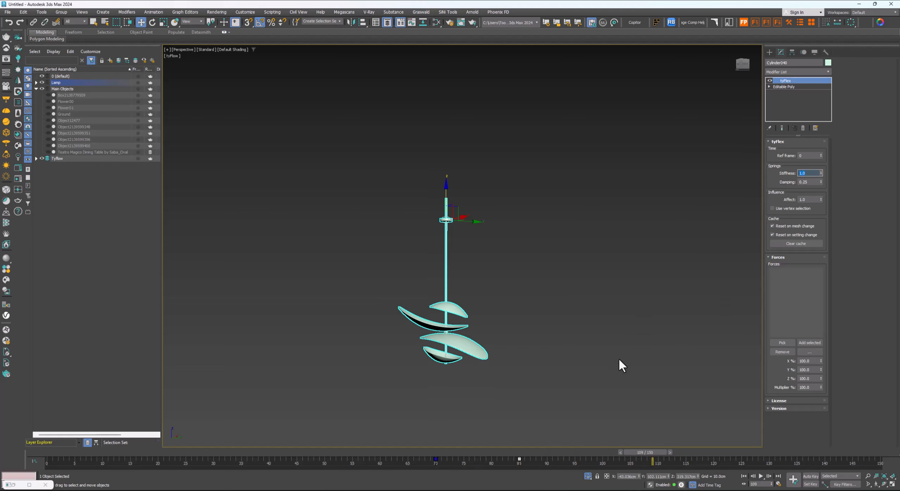
drag(641, 451, 437, 458)
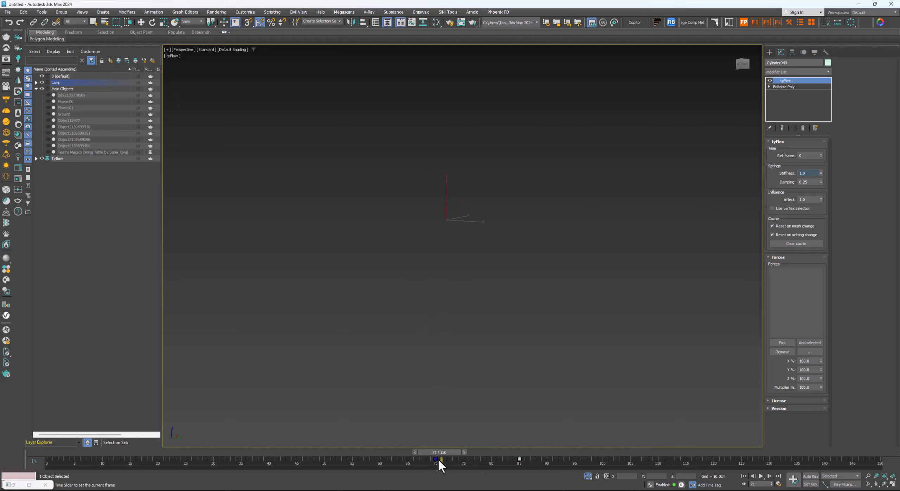
click(760, 475)
click(760, 475)
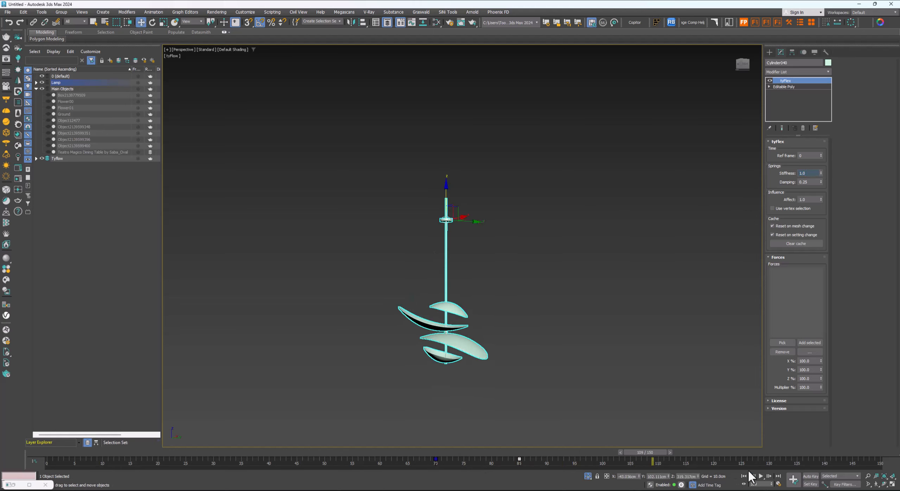
drag(653, 451, 464, 452)
key(w)
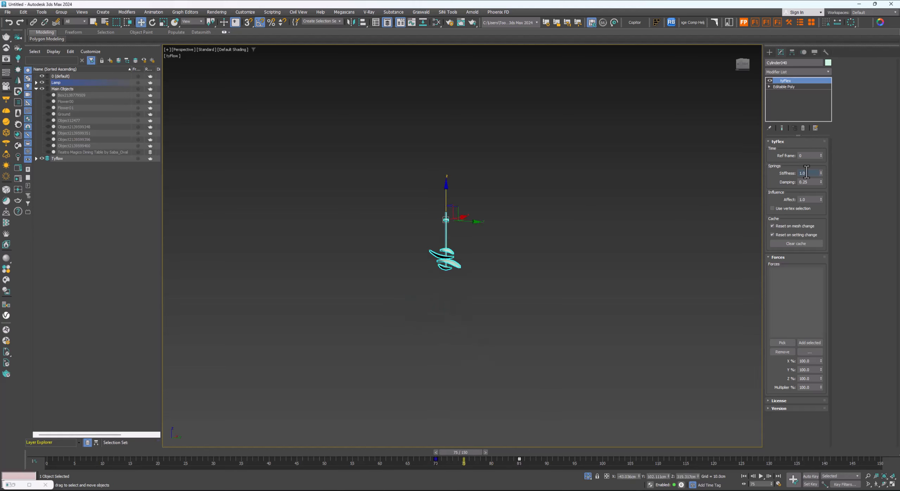
- Change the lamp's tyFlex stiffness back to 0.5 and replay the scale-up from frame 67
key(Return)
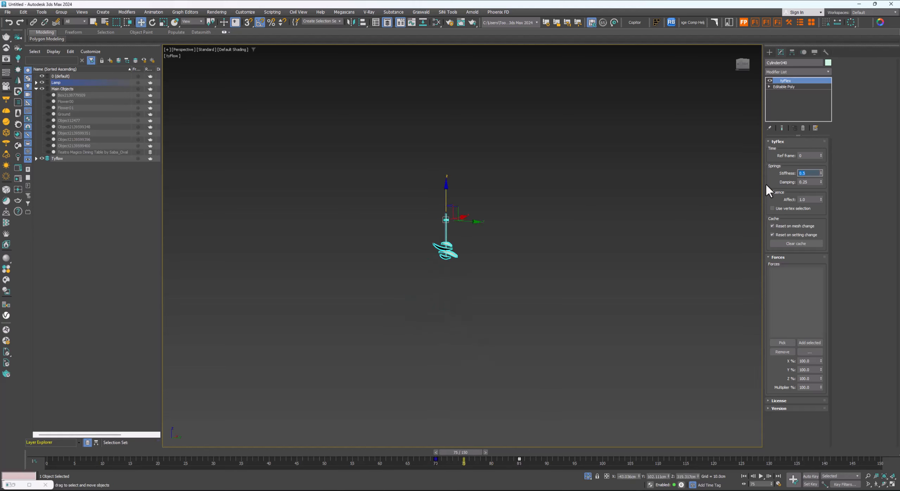
drag(461, 451, 418, 452)
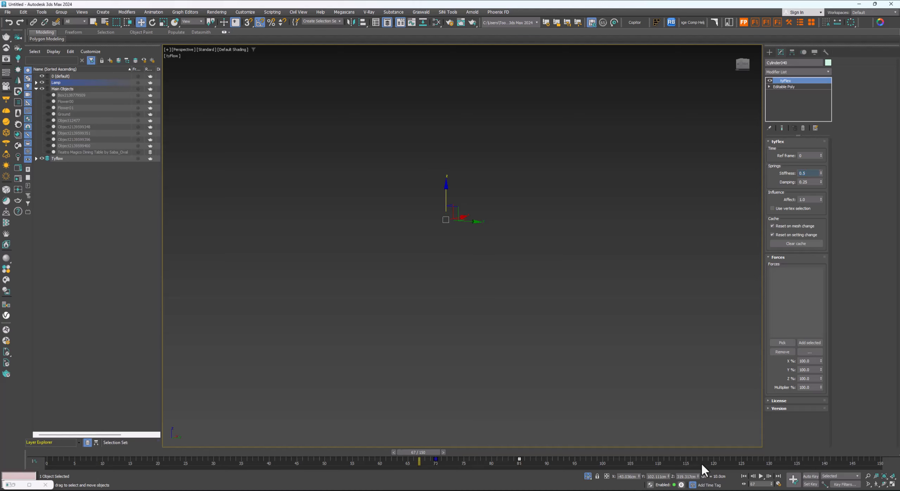
click(762, 475)
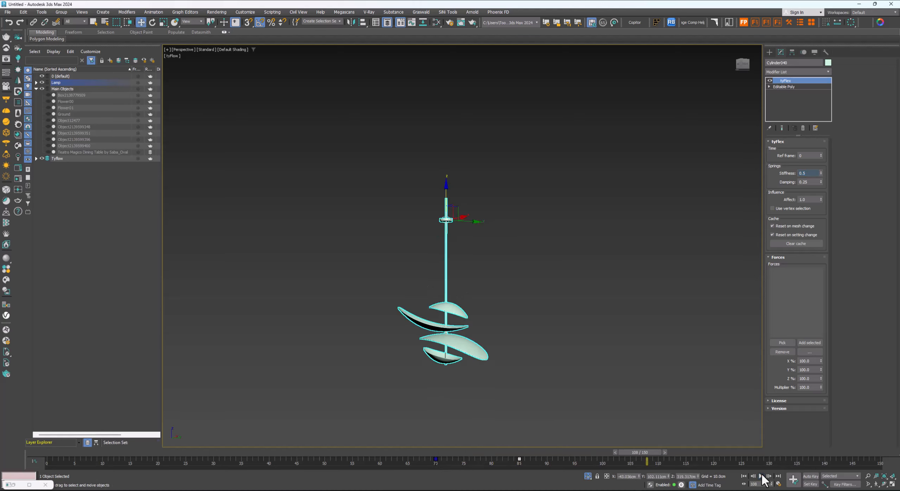
- Set the lamp's tyFlex stiffness to 0.8 and play its scale-up from frame 69
click(812, 173)
text(.8)
key(Return)
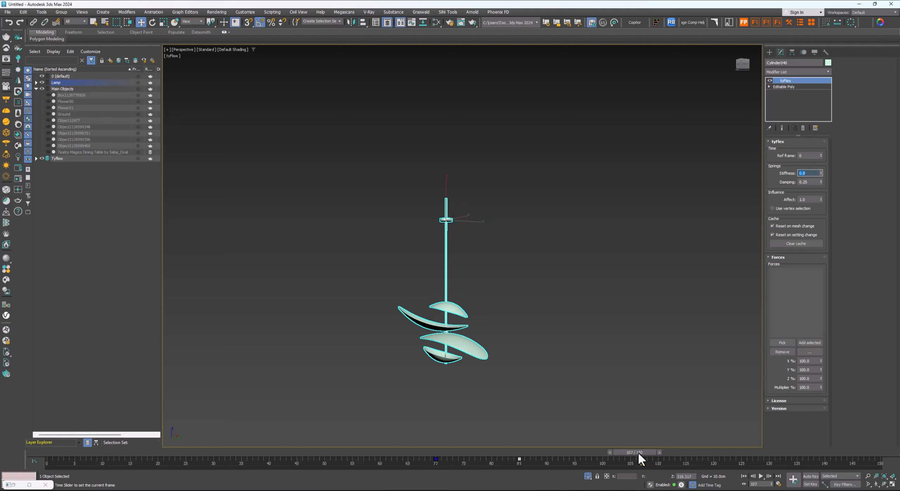
drag(637, 452, 451, 462)
key(w)
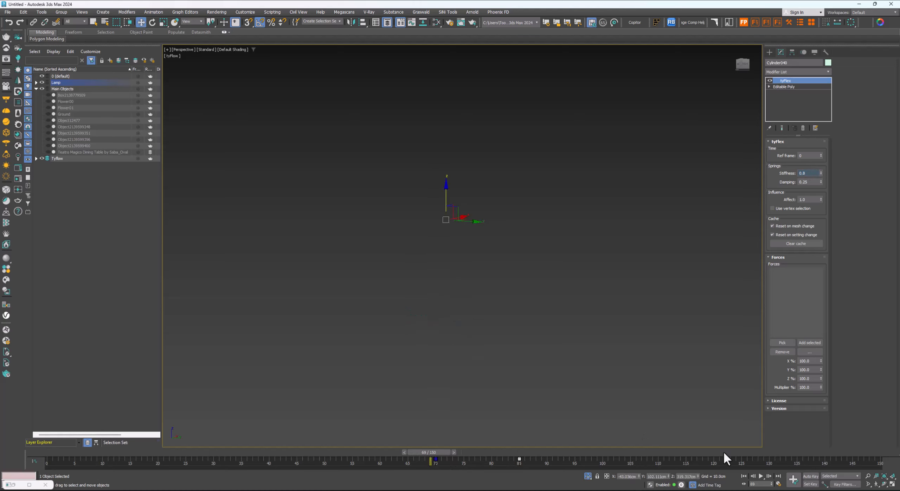
click(758, 474)
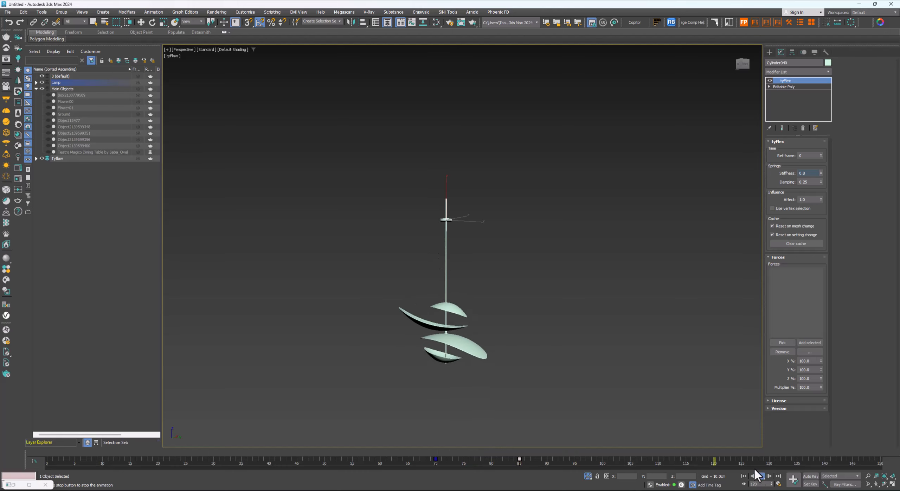
click(760, 475)
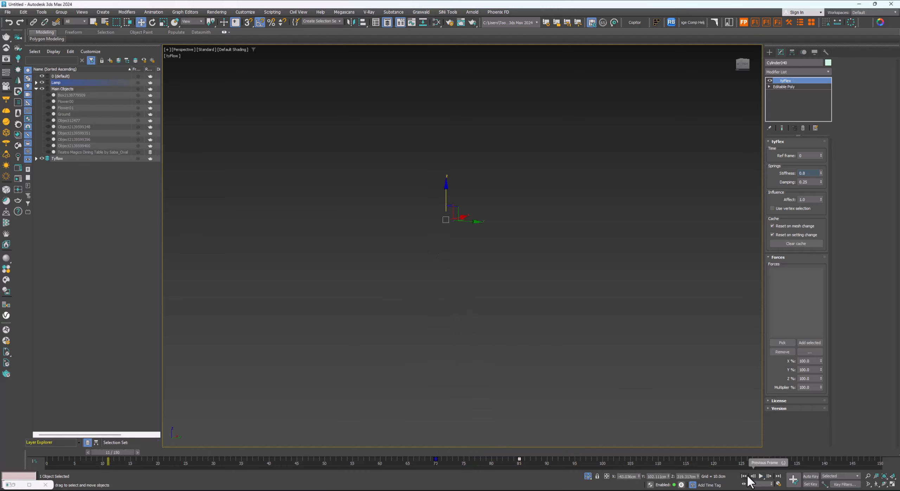
- Return to frame 0, end the lamp's isolation, and scrub the full scene to frame 118
click(744, 475)
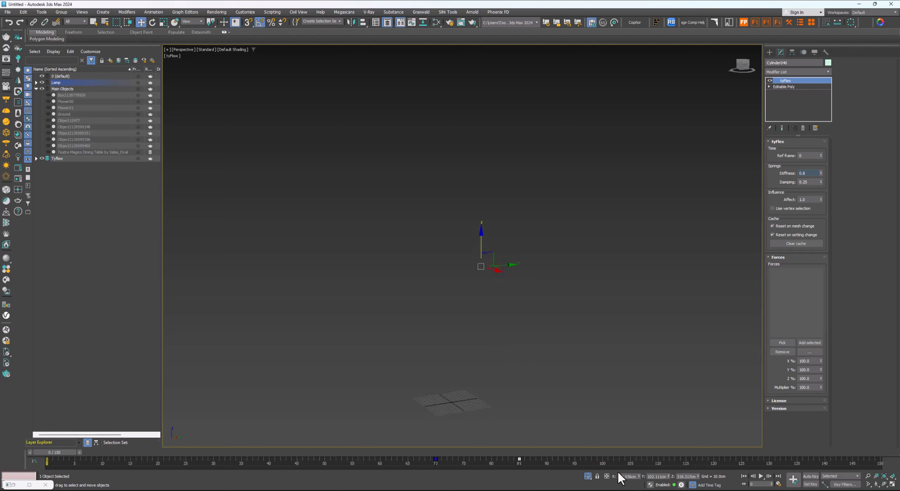
click(555, 357)
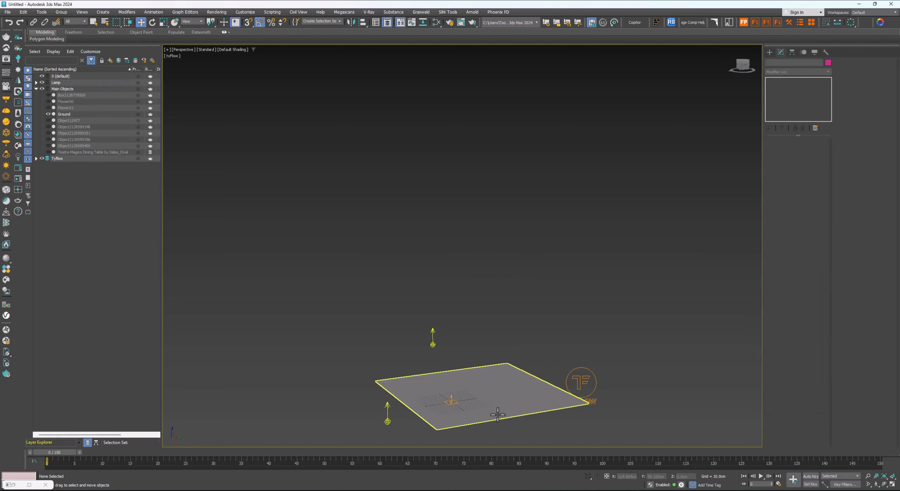
click(79, 452)
drag(76, 453, 709, 444)
key(w)
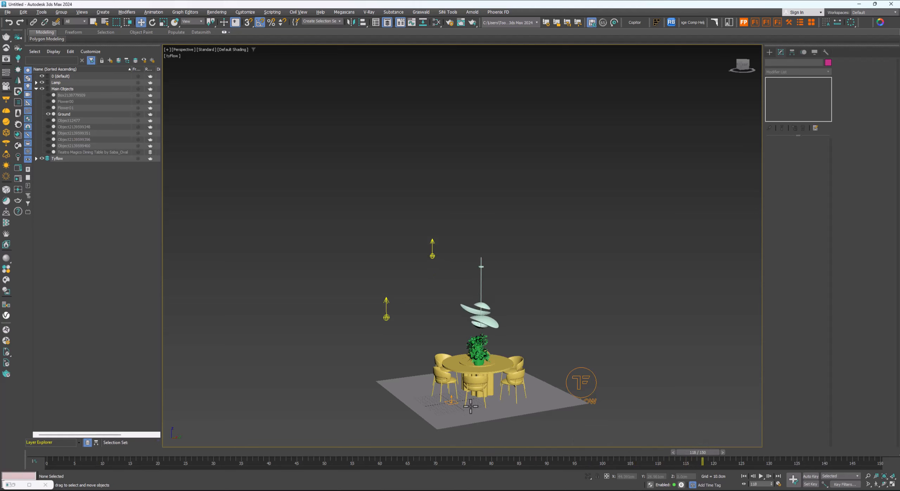
scroll(495, 391, up, 3)
alt+middle_drag(603, 393, 550, 373)
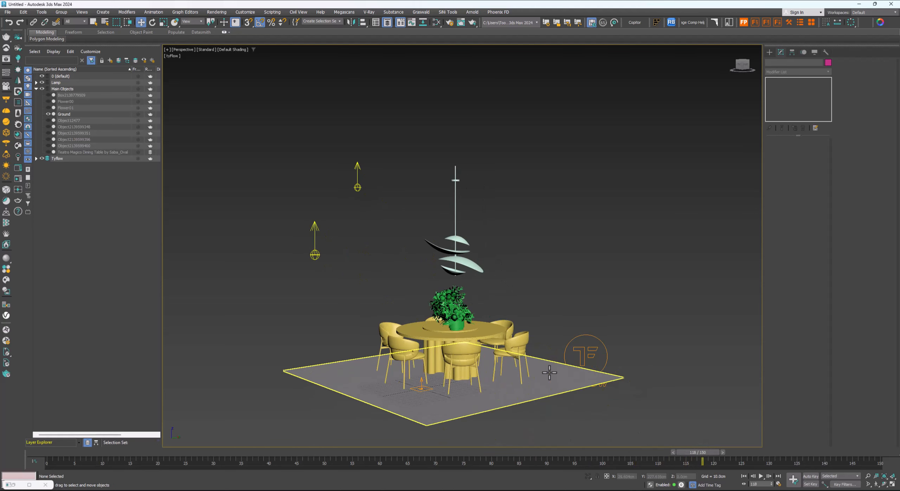
- Play the full dining set animation together with the flexing lamp
drag(698, 454, 772, 451)
click(761, 476)
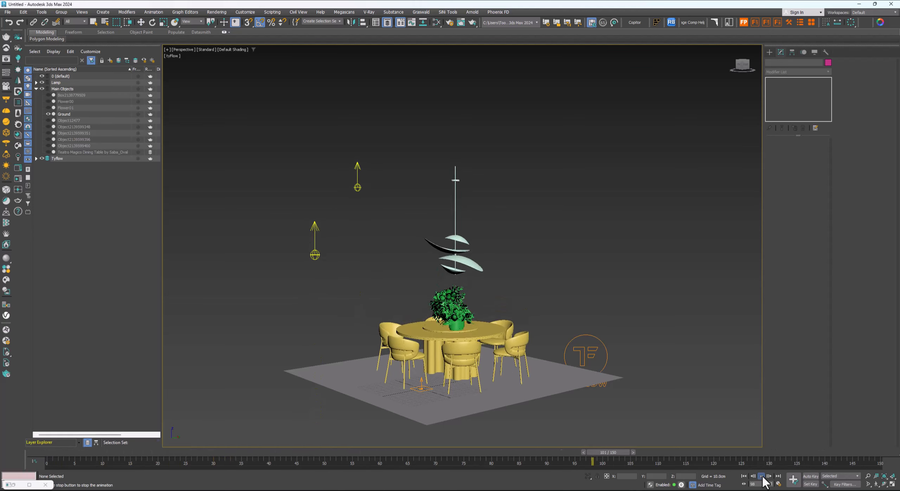
click(762, 476)
- Stop playback, scrub to frame 84, and open the editor of the scene's tyFlow object
key(w)
drag(681, 454, 529, 434)
click(605, 352)
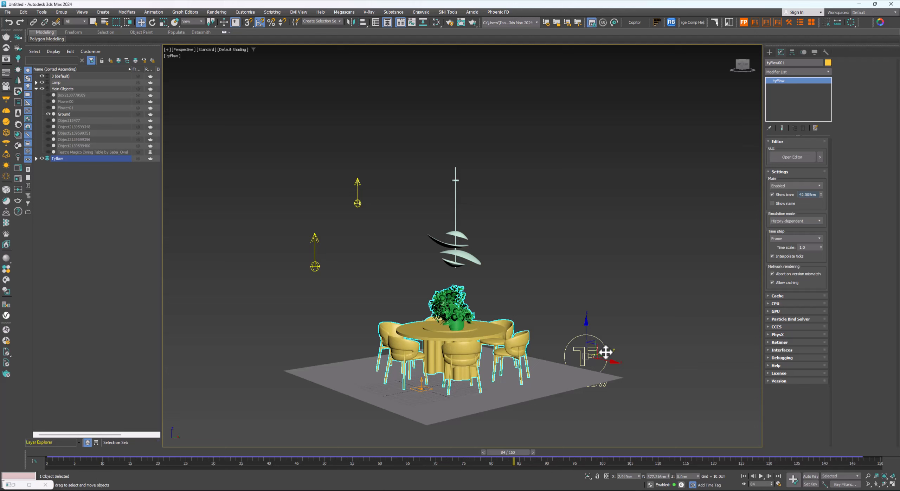
click(785, 159)
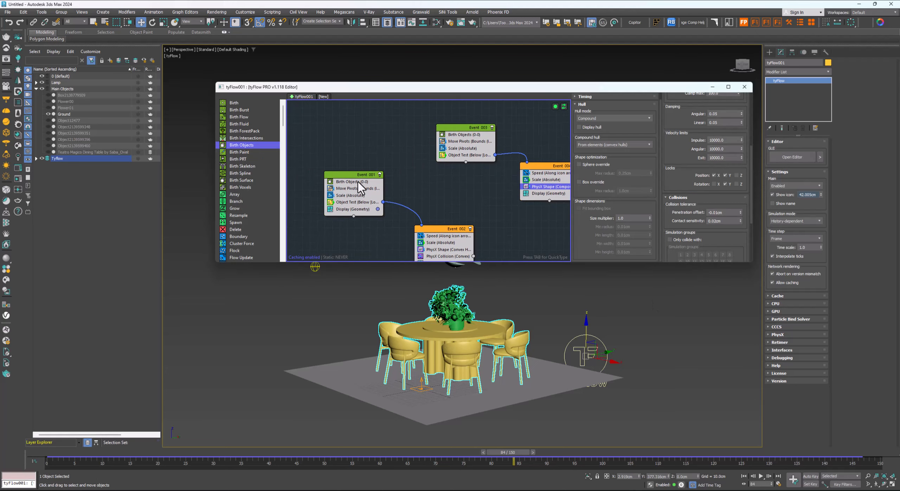
- Review the Birth Objects, Move Pivots, Scale and Object Test operator settings in Event 001
click(352, 182)
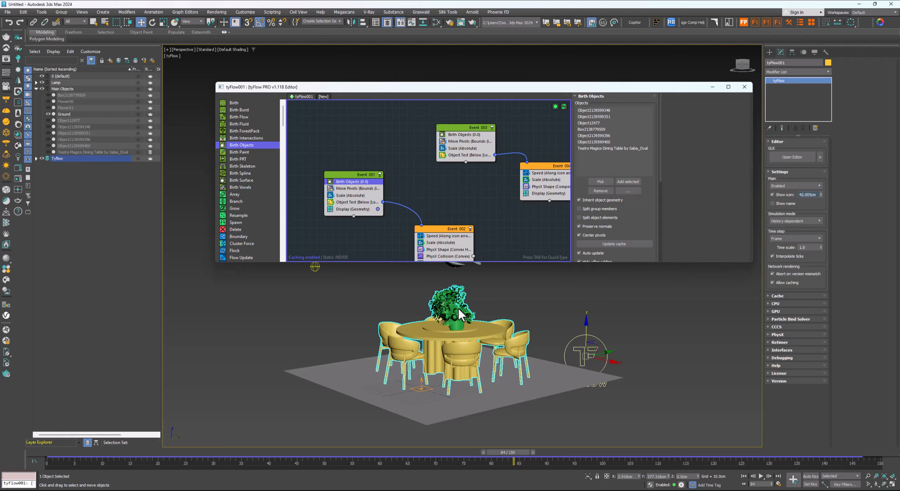
click(351, 188)
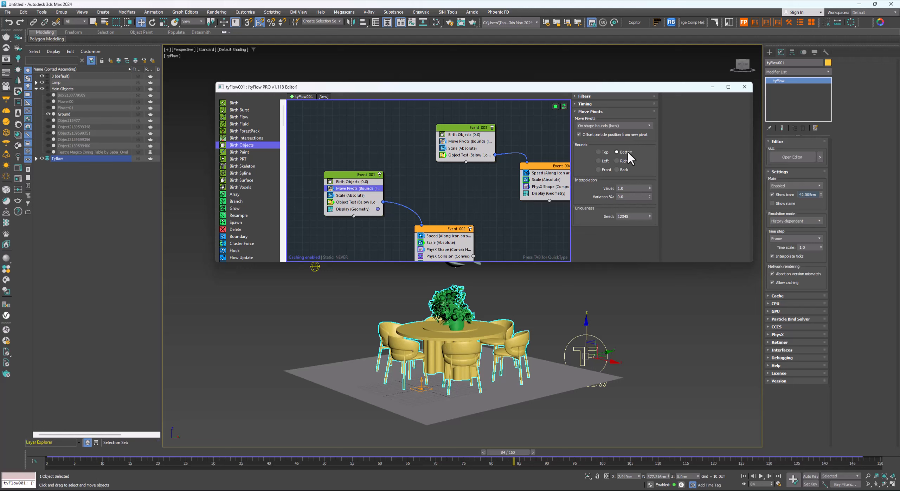
click(353, 195)
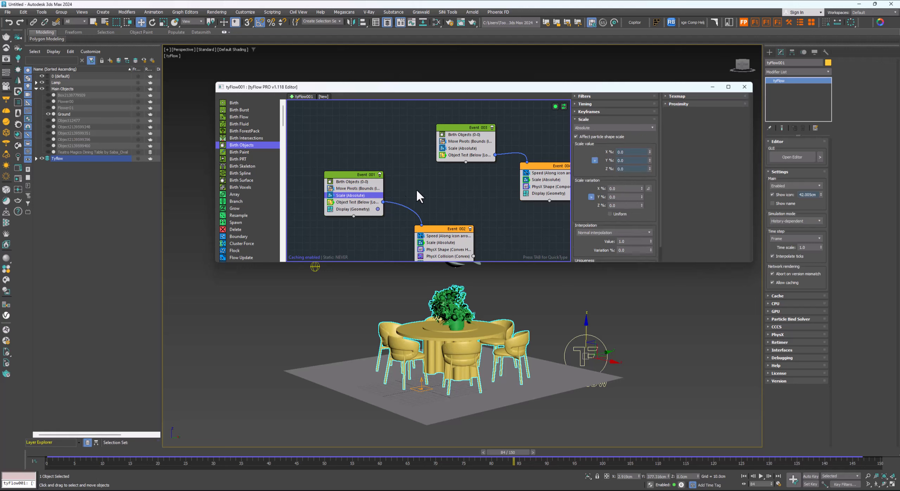
click(350, 202)
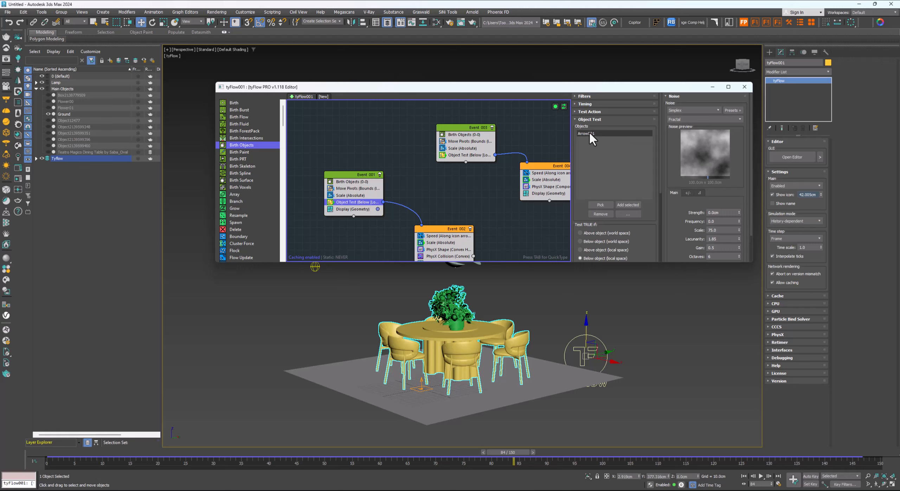
- Review Event 002's Speed settings, including magnitude and direction icon, and its Scale operator's interpolation settings
middle_drag(454, 207, 432, 194)
middle_drag(334, 239, 334, 173)
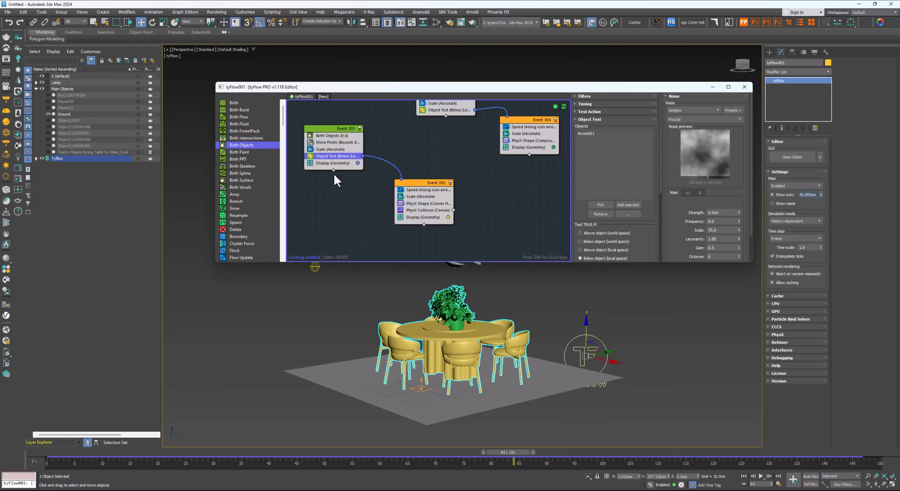
mouse_move(421, 182)
mouse_down()
mouse_move(441, 181)
mouse_move(422, 193)
mouse_move(423, 174)
mouse_move(431, 183)
mouse_up()
click(428, 186)
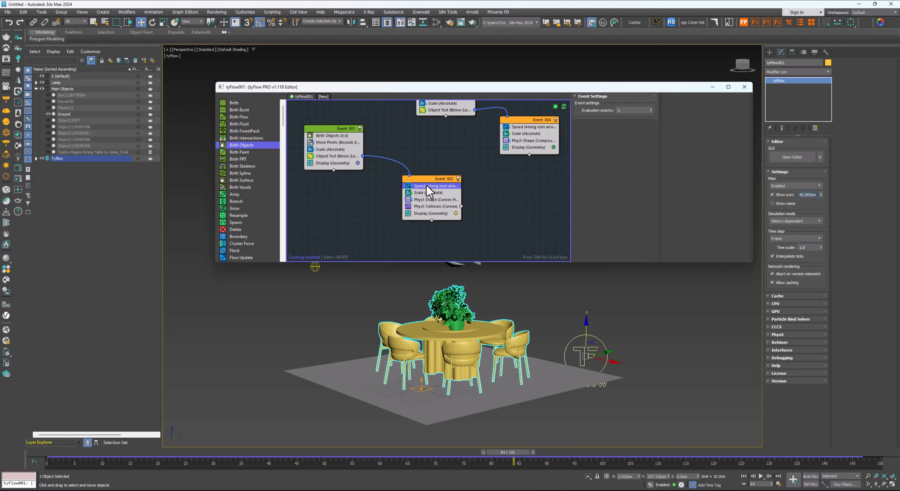
middle_drag(490, 204, 488, 214)
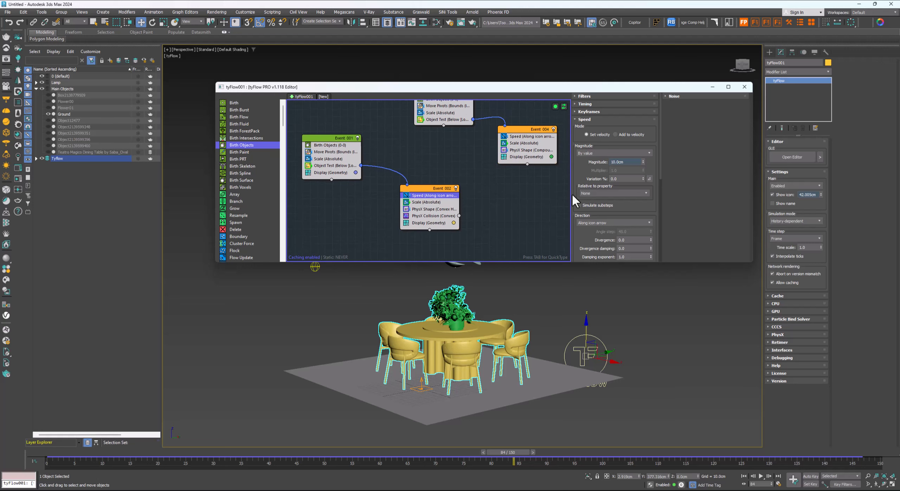
mouse_move(582, 175)
mouse_down()
mouse_move(582, 144)
mouse_move(583, 181)
mouse_up()
drag(582, 232, 583, 152)
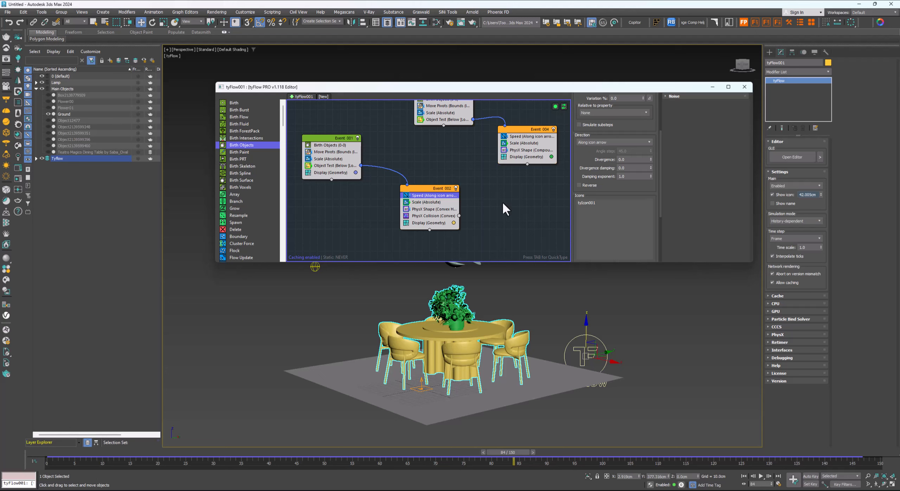
click(430, 203)
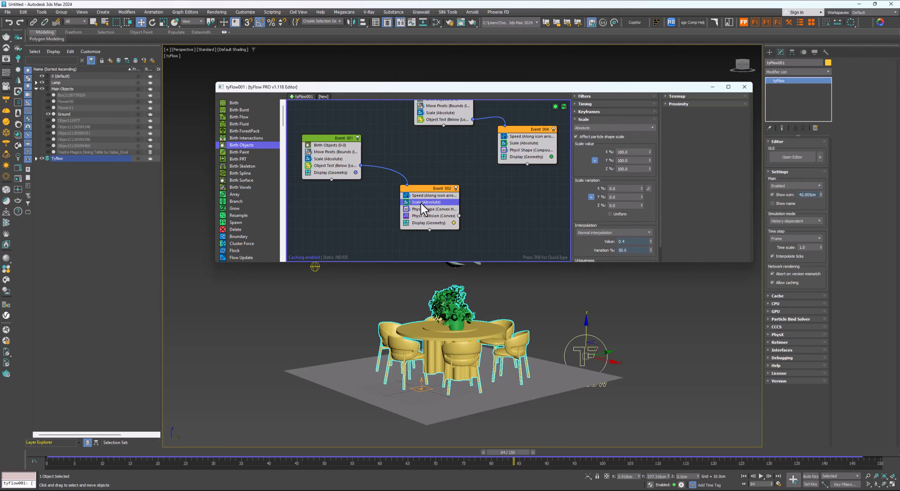
click(585, 105)
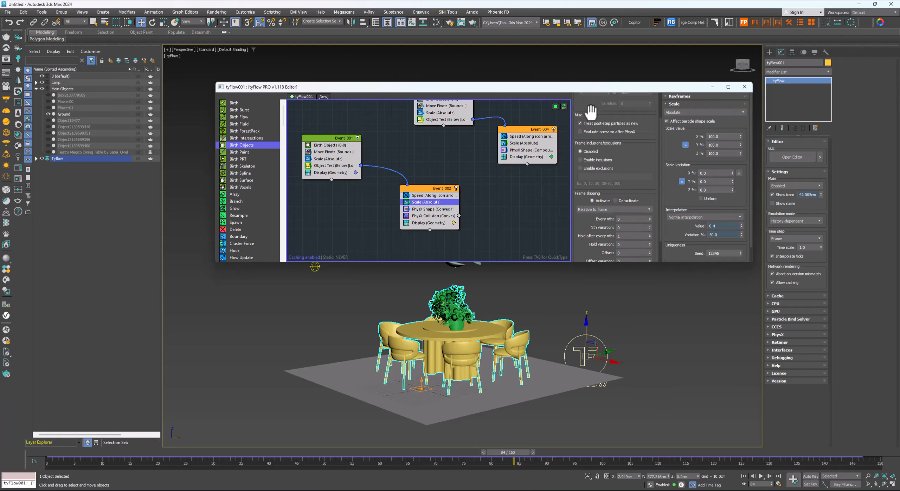
click(585, 104)
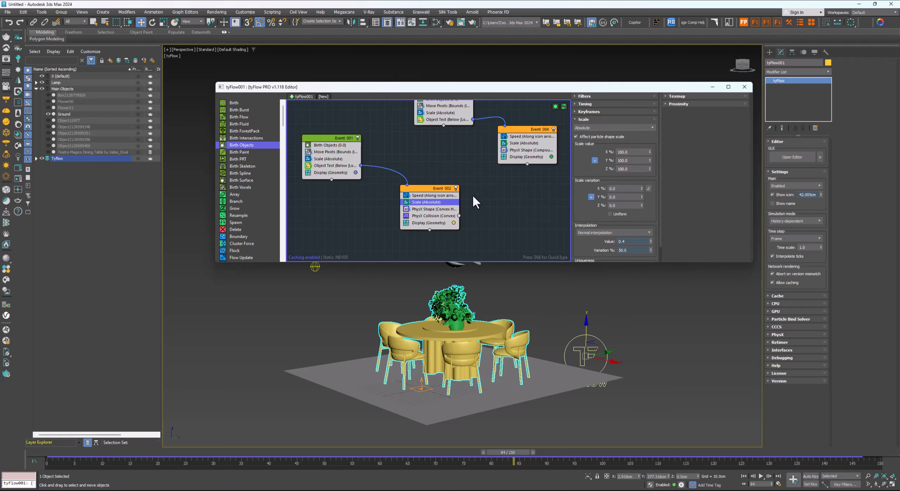
drag(577, 207, 585, 171)
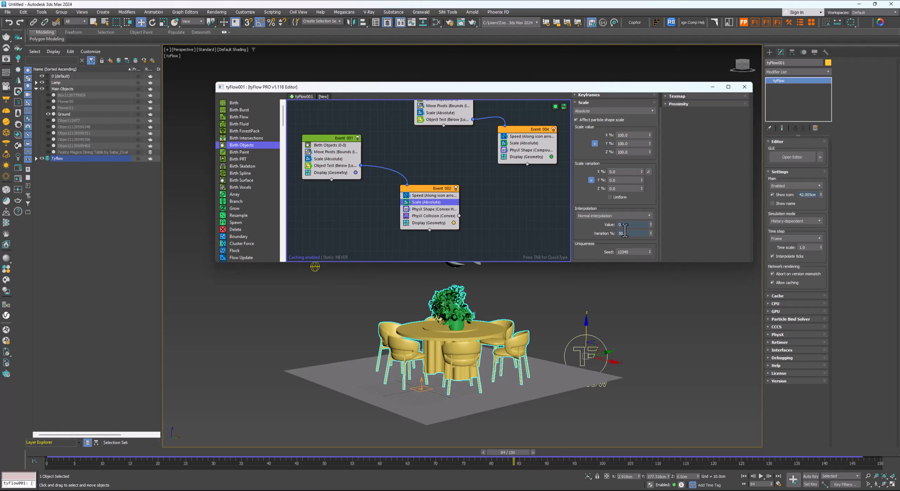
- Check Event 002's PhysX Shape hull mode options and its PhysX Collision collider settings
click(431, 210)
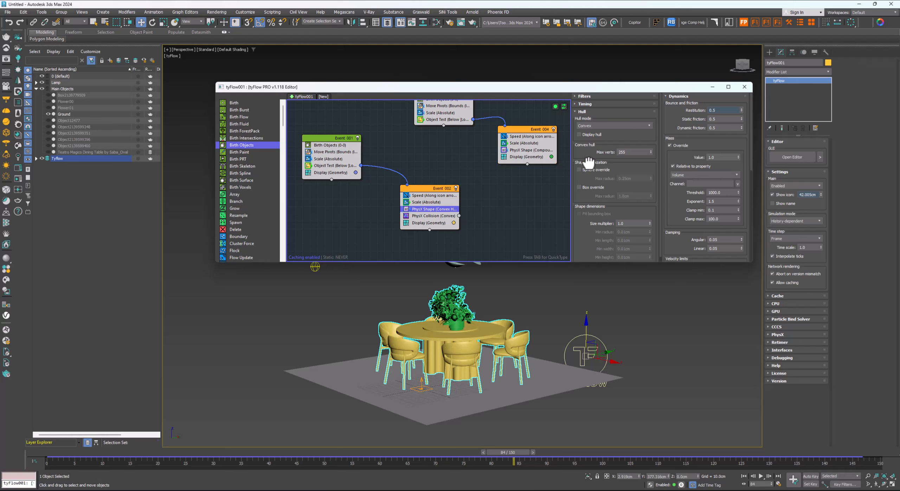
click(587, 124)
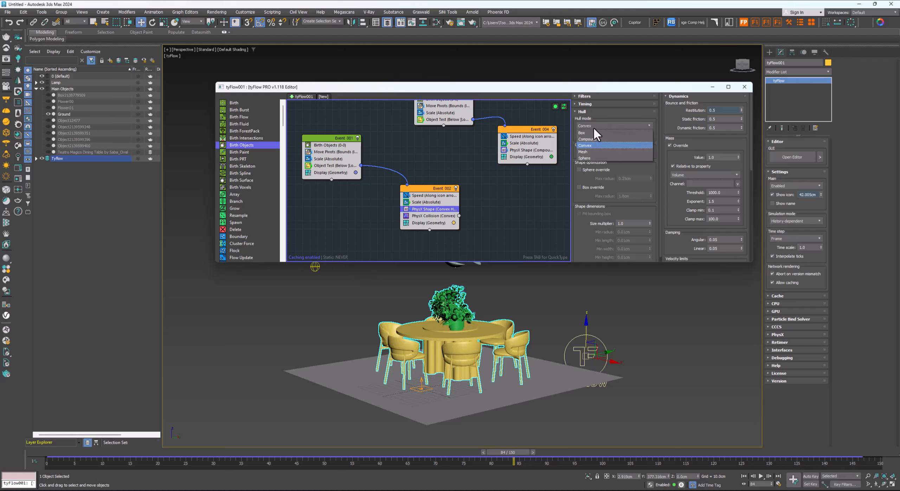
click(594, 125)
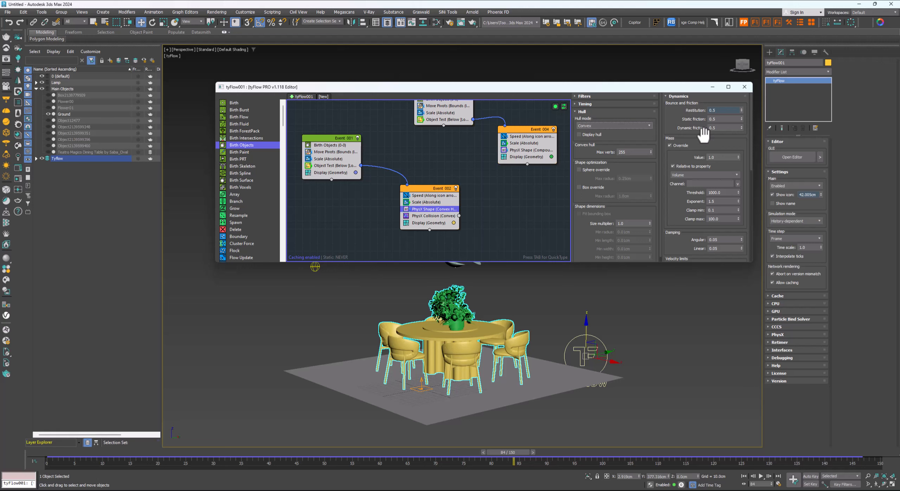
click(434, 216)
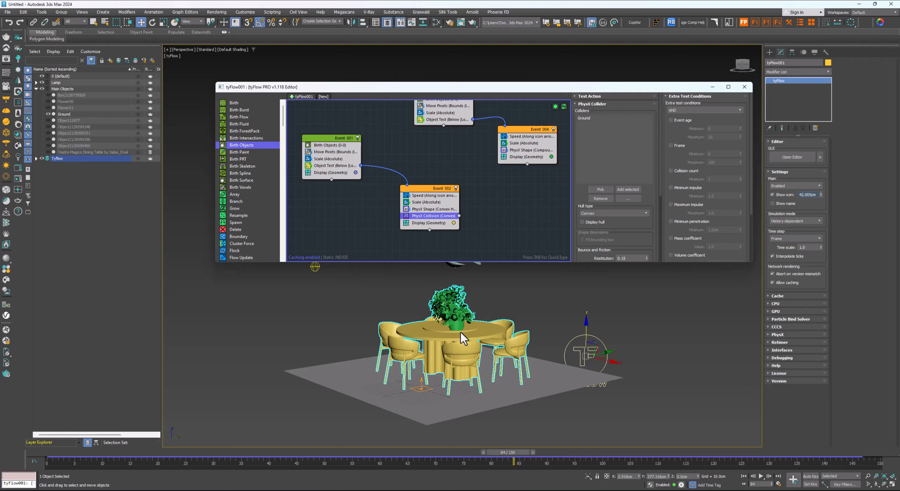
- Review the Birth Objects operator in Event 003 and the Speed, Scale and PhysX Shape operators in Event 004
middle_drag(493, 174, 487, 241)
scroll(483, 209, down, 3)
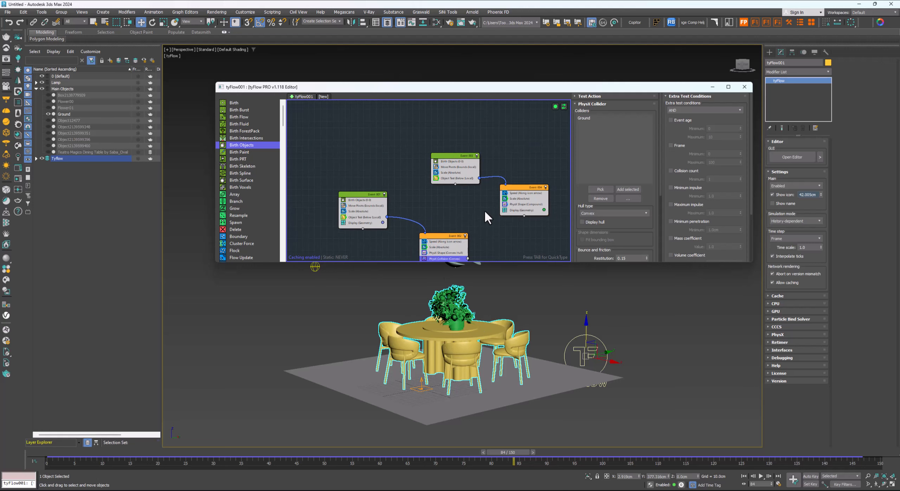
middle_drag(452, 205, 440, 199)
click(429, 199)
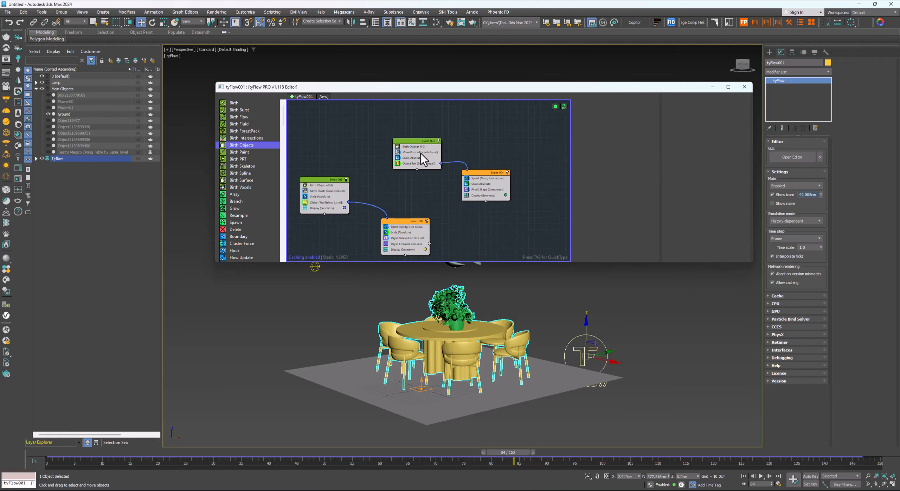
drag(414, 142, 404, 136)
scroll(418, 160, up, 2)
click(410, 142)
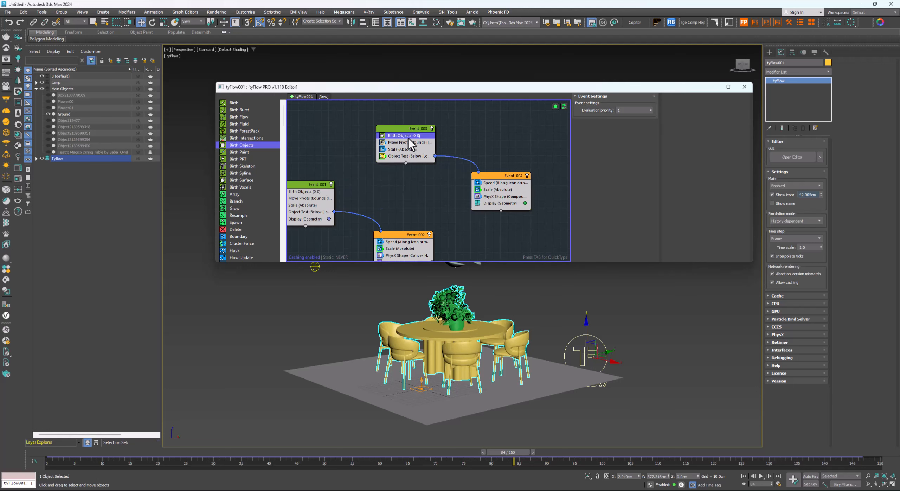
click(495, 183)
click(495, 189)
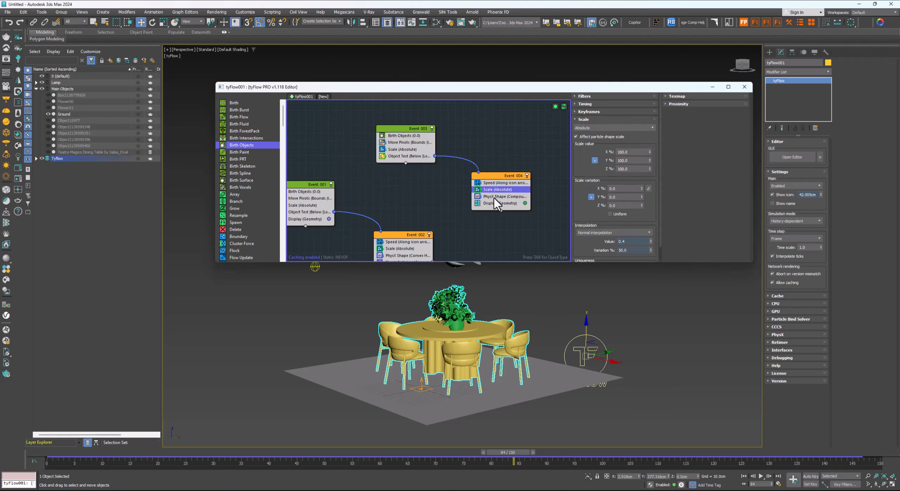
click(492, 196)
click(474, 228)
- Return the timeline to frame 0 and close the tyFlow editor
drag(512, 455, 55, 451)
key(w)
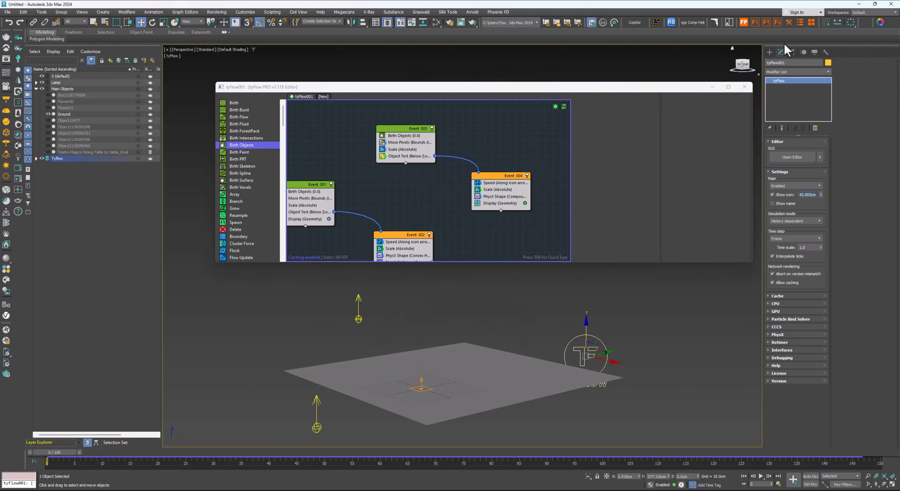
click(744, 87)
middle_drag(485, 277, 480, 248)
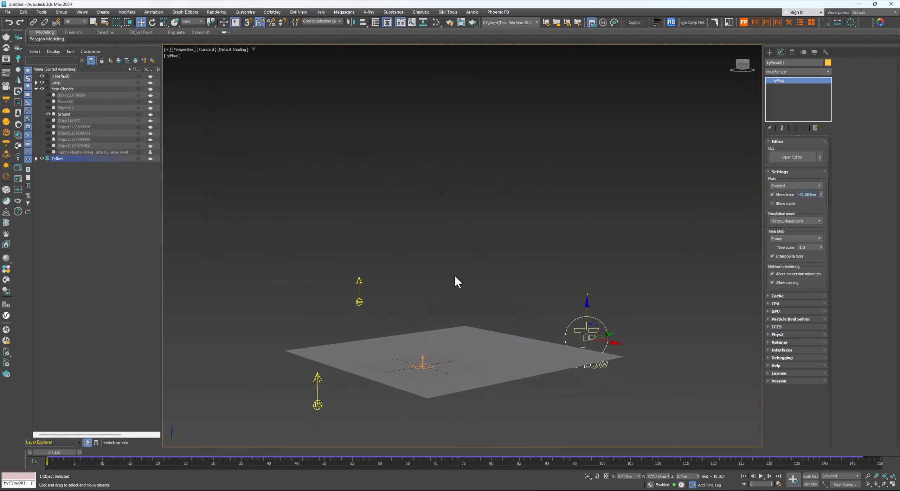
- Scrub the dining set simulation from frame 0 to frame 150 and play the full animation
drag(42, 454, 744, 438)
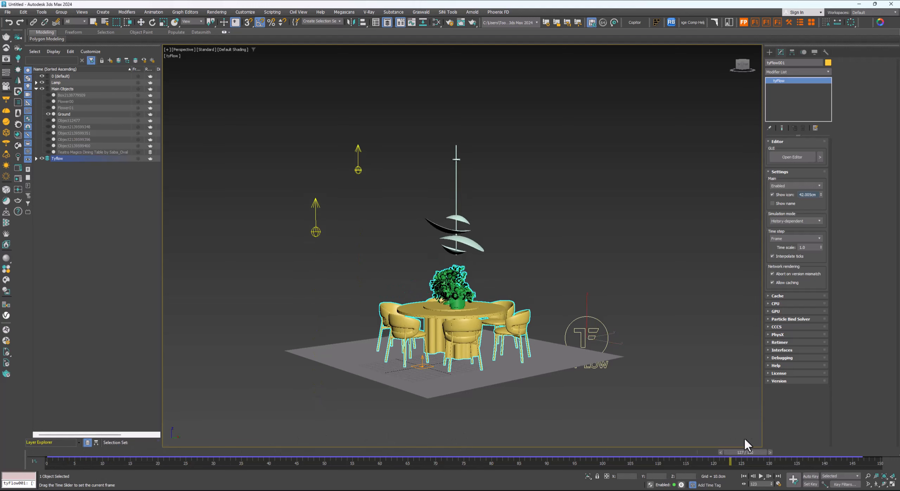
drag(850, 440, 872, 450)
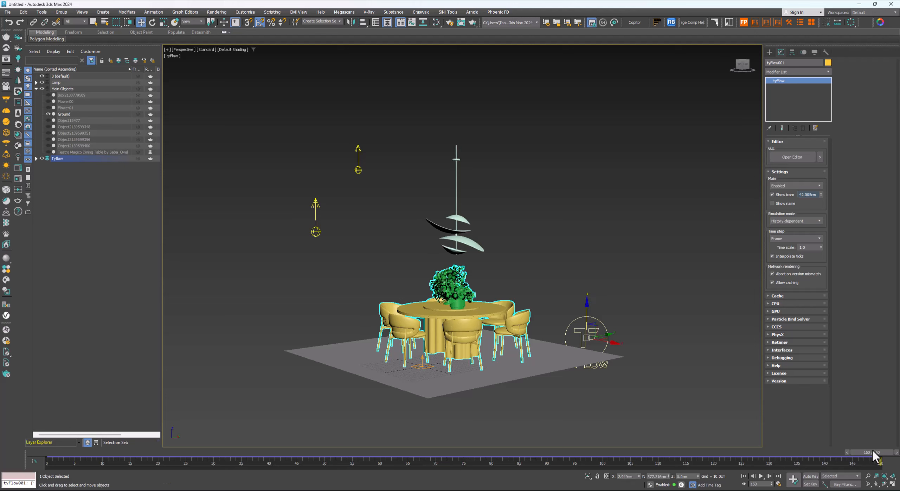
click(761, 475)
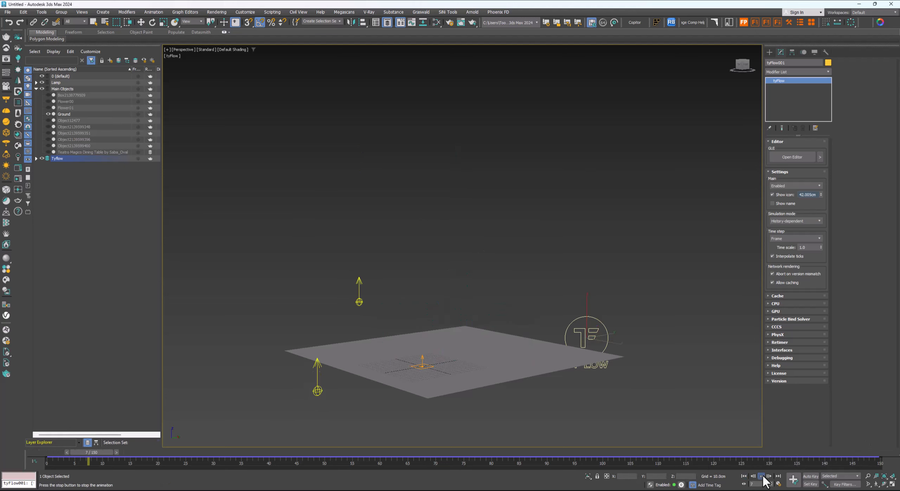